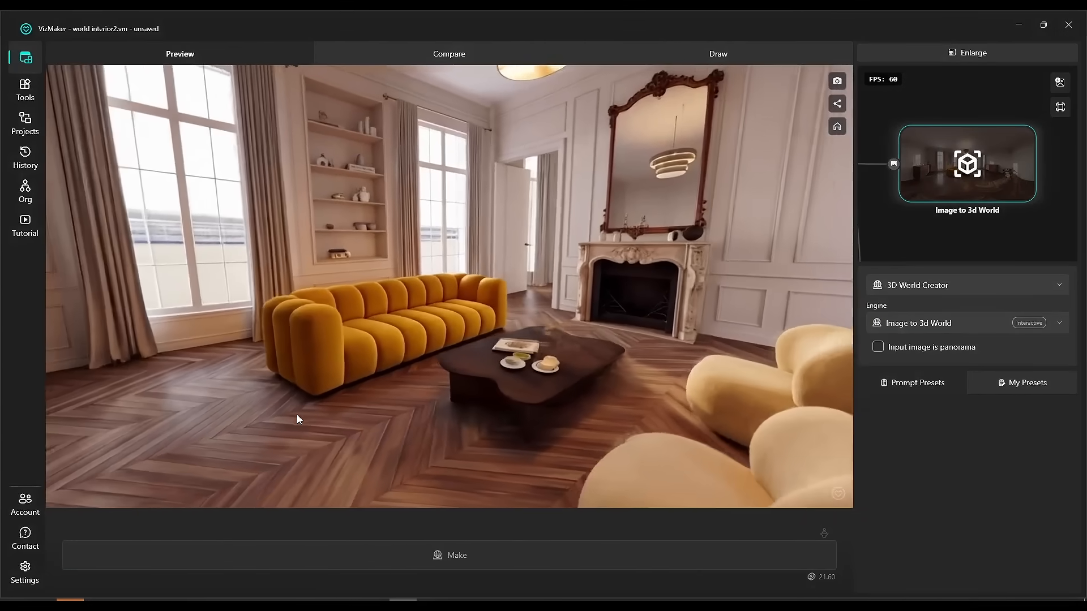
Load VizAcademy Interior.jpg from the Render folder onto the canvas as the source image.
left_click_drag(297, 419, 460, 442)
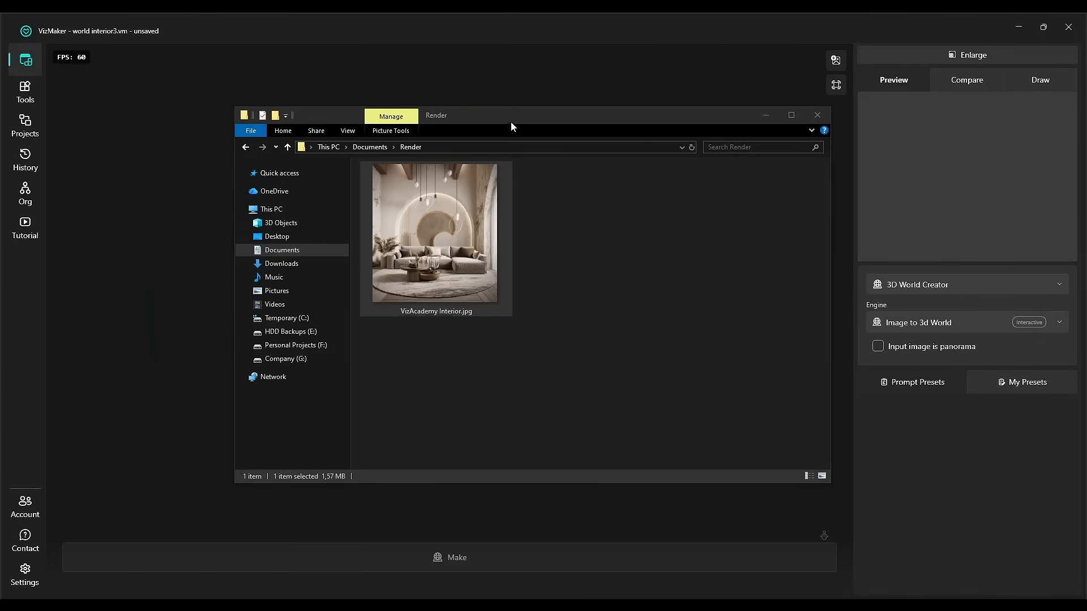
left_click_drag(510, 121, 668, 142)
left_click_drag(348, 94, 277, 156)
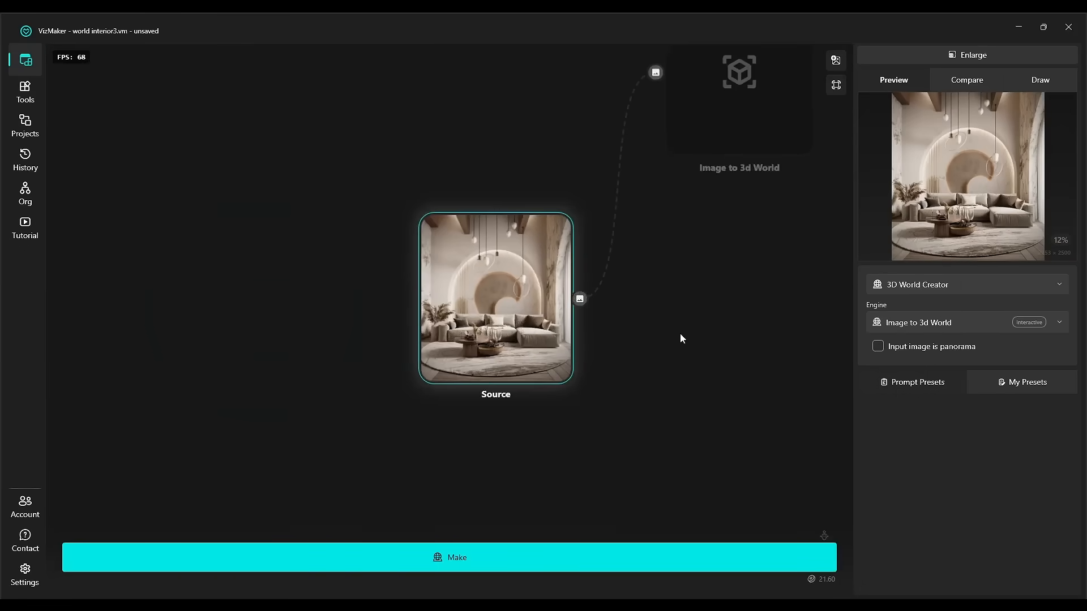
Switch the generator node to 3D World Creator with the Image to 3d World engine.
left_click(922, 288)
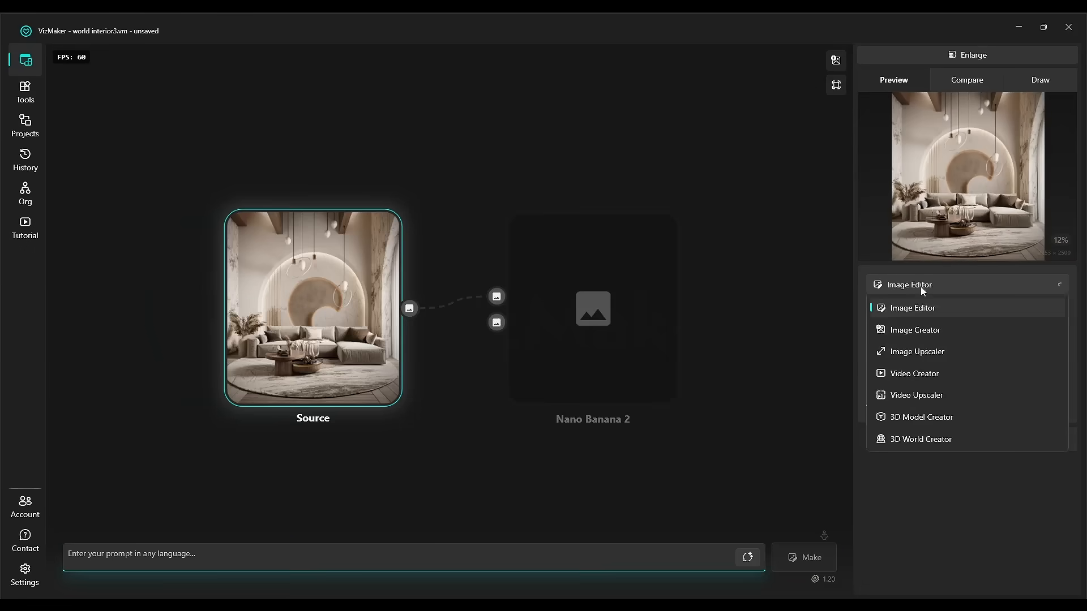
left_click(935, 442)
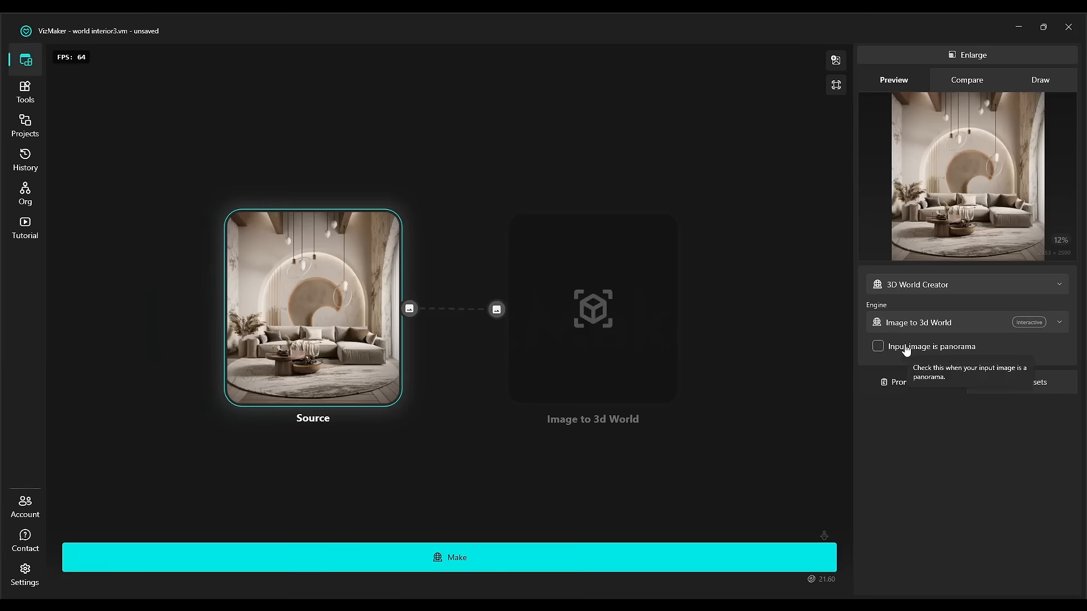
scroll(291, 327, "up", 3)
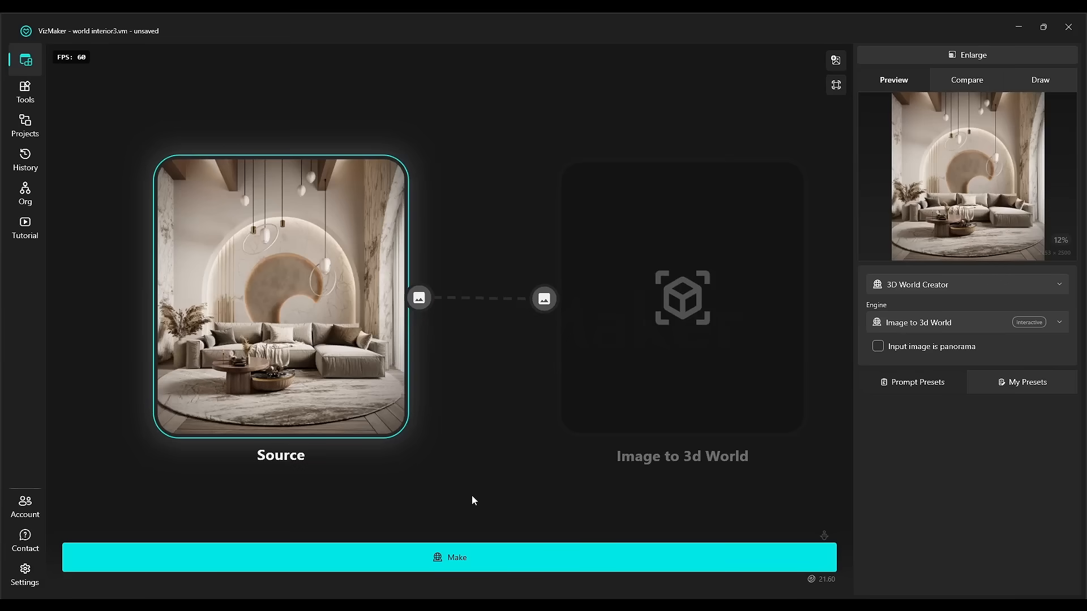
mouse_move(524, 481)
left_mouse_down()
mouse_move(481, 457)
mouse_move(504, 477)
left_mouse_up()
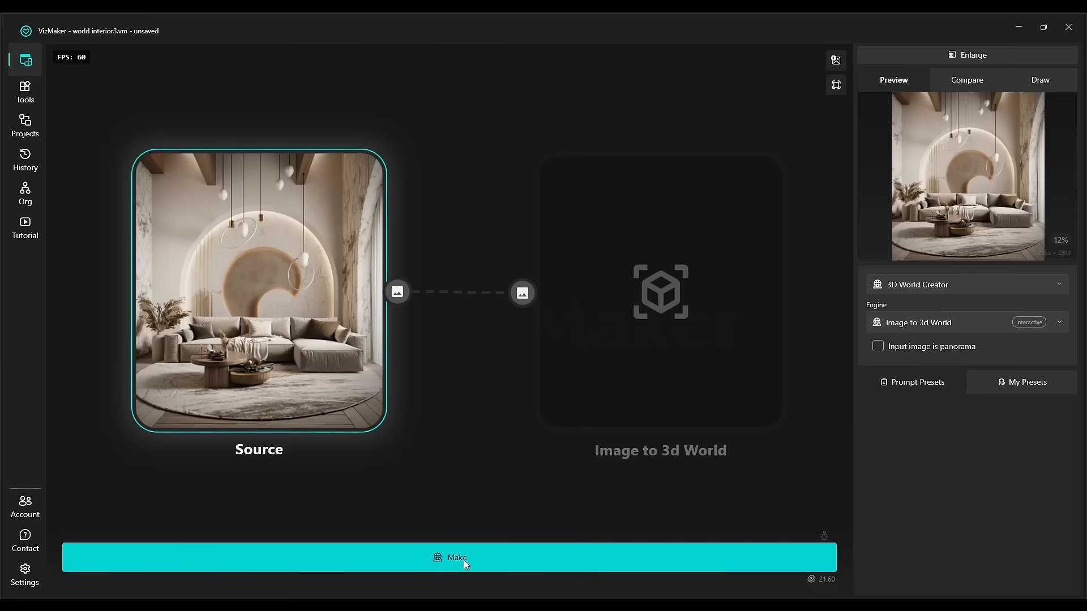
Generate a 3D world from the source image and select the resulting Image to 3d World node.
left_click(461, 560)
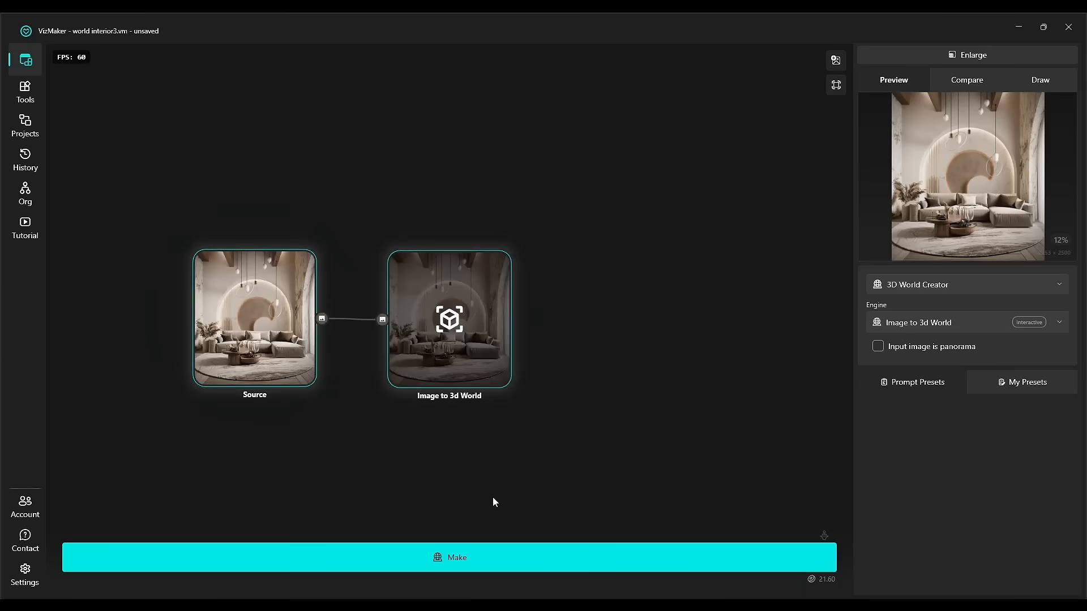
scroll(468, 330, "up", 3)
scroll(466, 331, "down", 5)
scroll(465, 368, "up", 3)
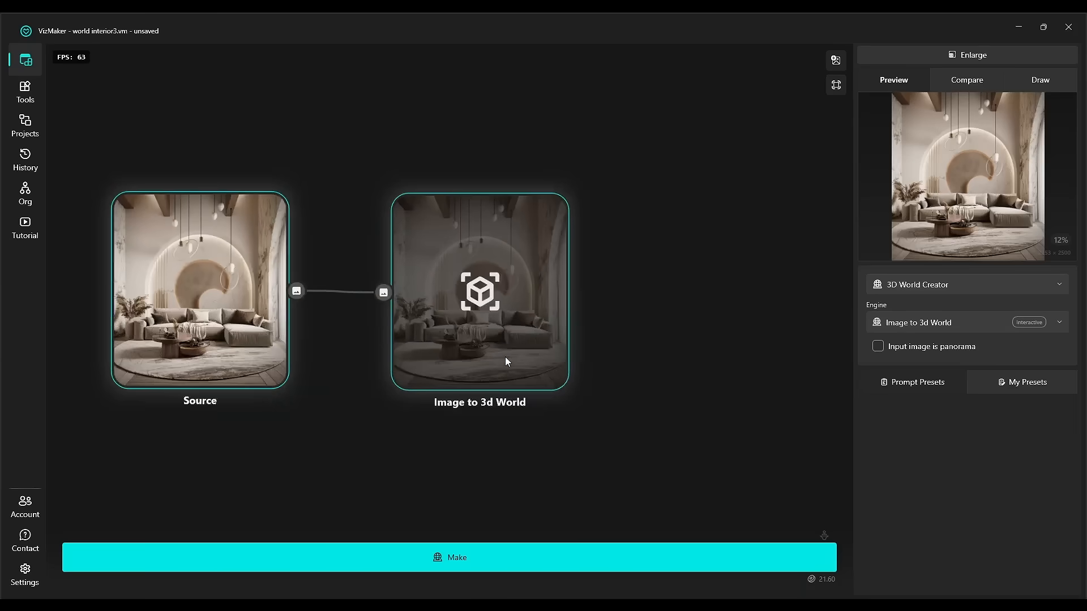
scroll(498, 310, "up", 2)
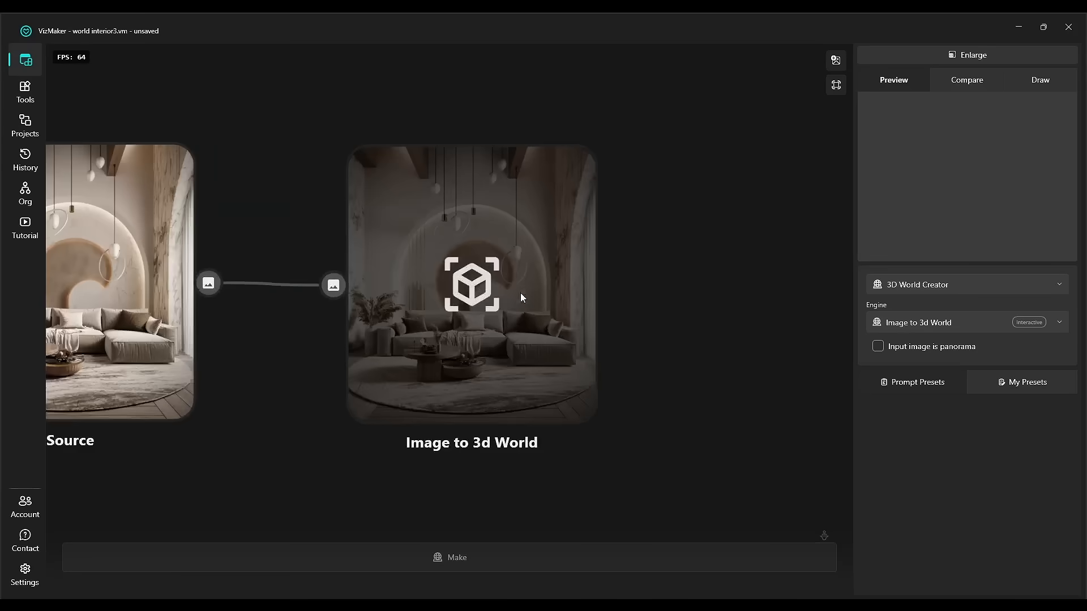
left_click(520, 297)
scroll(526, 300, "down", 3)
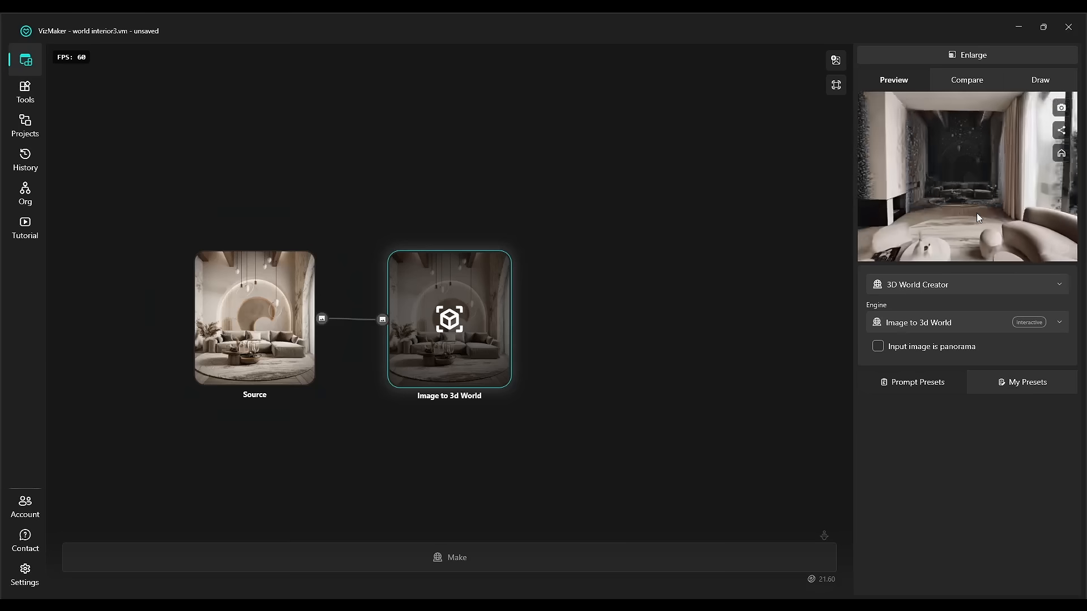
Orbit the generated world in the small preview, then enlarge it into the main viewer.
left_click_drag(937, 208, 804, 208)
left_click_drag(980, 212, 943, 209)
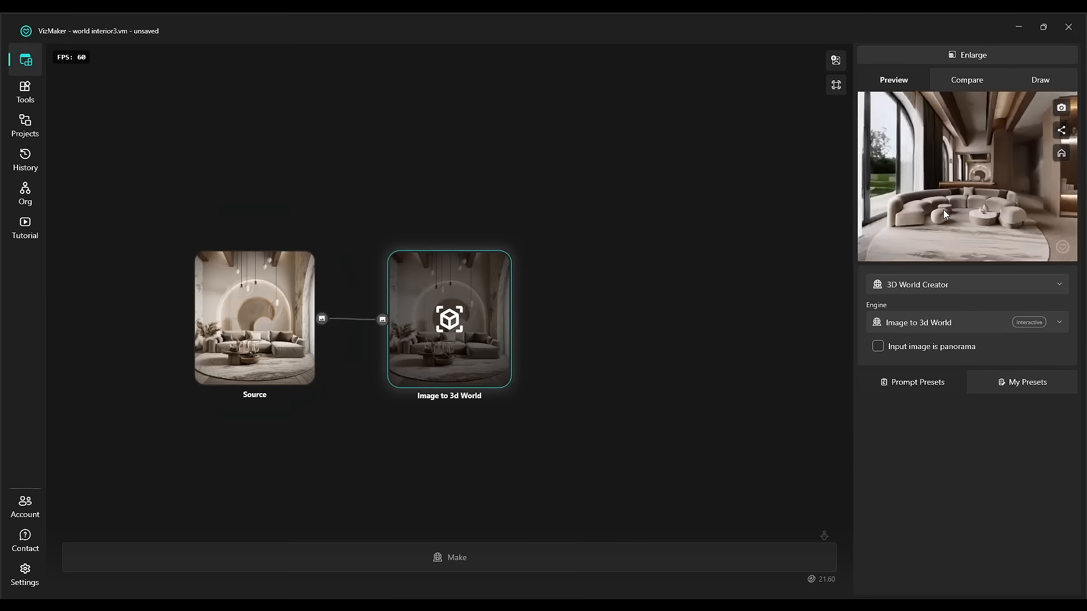
left_click(974, 55)
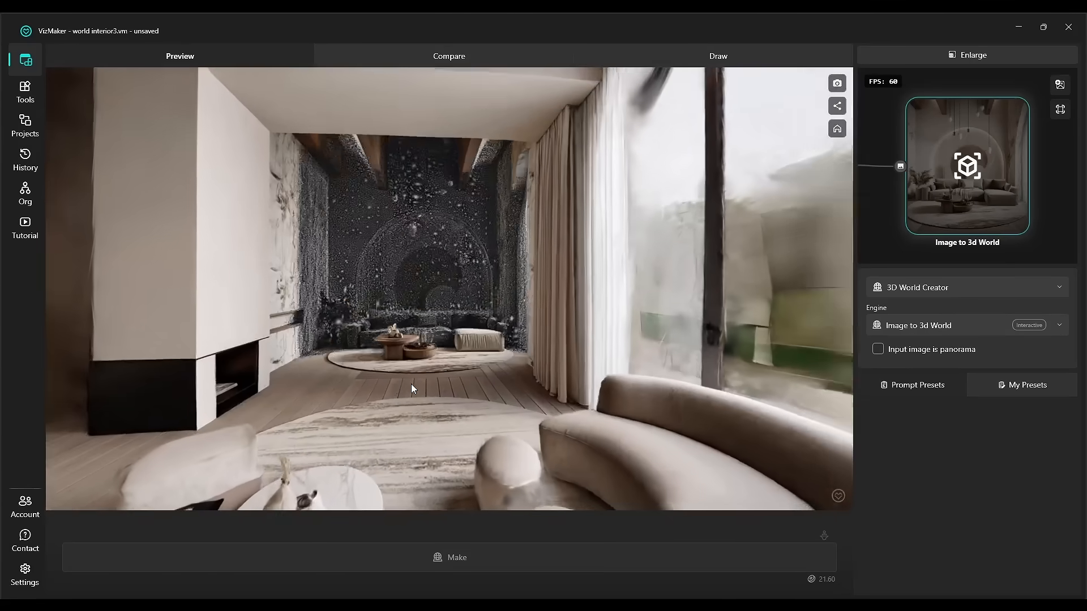
Walk through the generated 3D world, looking around the sofa, fireplace, shelves and windows.
key("w")
left_click_drag(517, 387, 644, 379)
left_click_drag(351, 381, 538, 378)
left_click_drag(424, 376, 481, 368)
left_click_drag(552, 326, 485, 318)
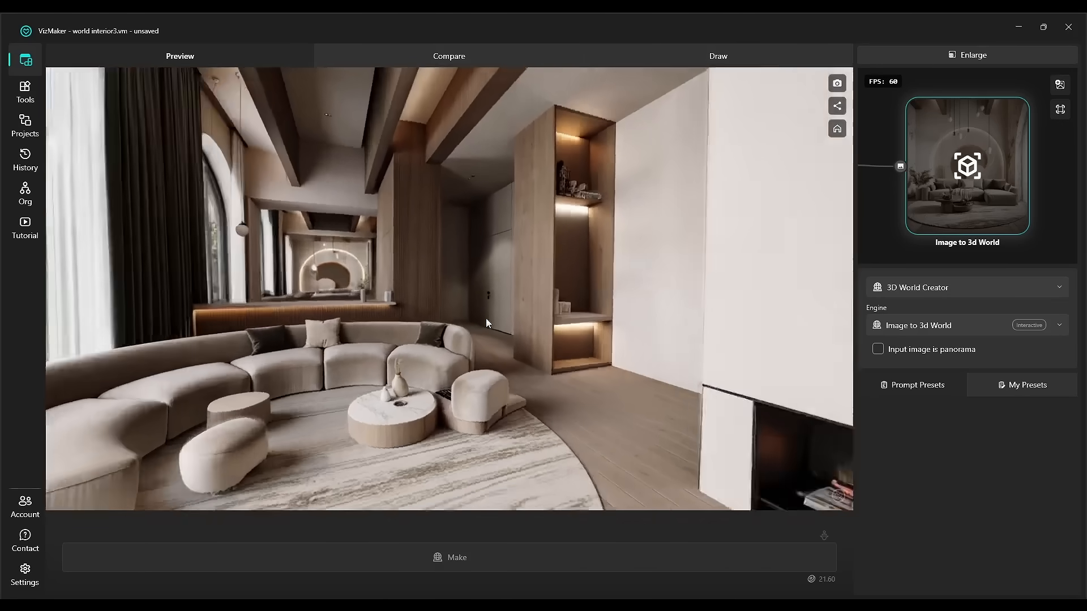
left_click_drag(651, 325, 486, 334)
left_click_drag(691, 352, 509, 334)
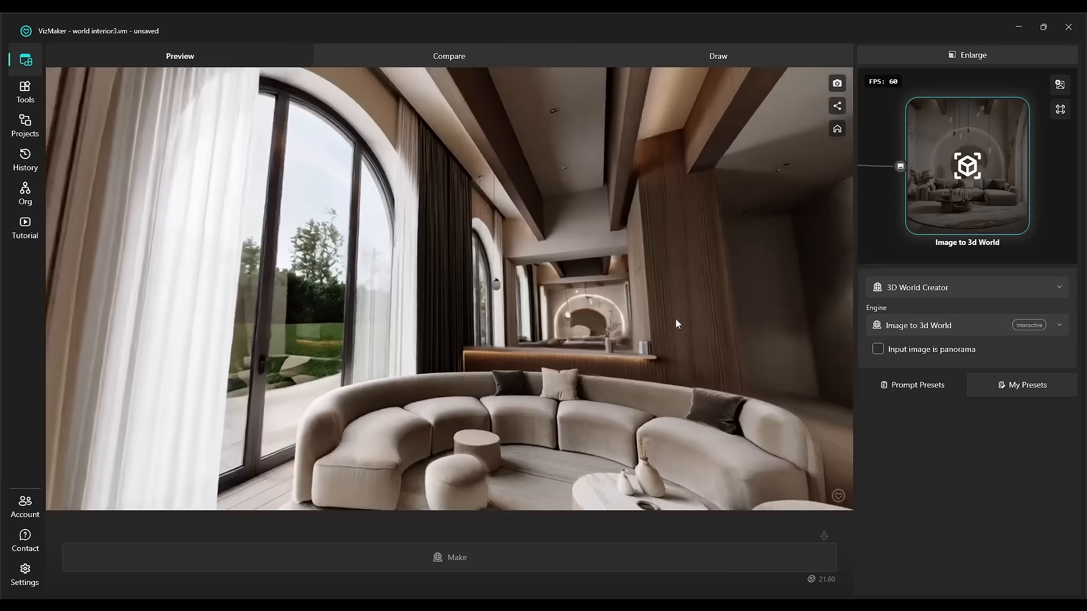
left_click_drag(677, 324, 602, 223)
left_click_drag(435, 350, 398, 296)
left_click_drag(543, 376, 454, 356)
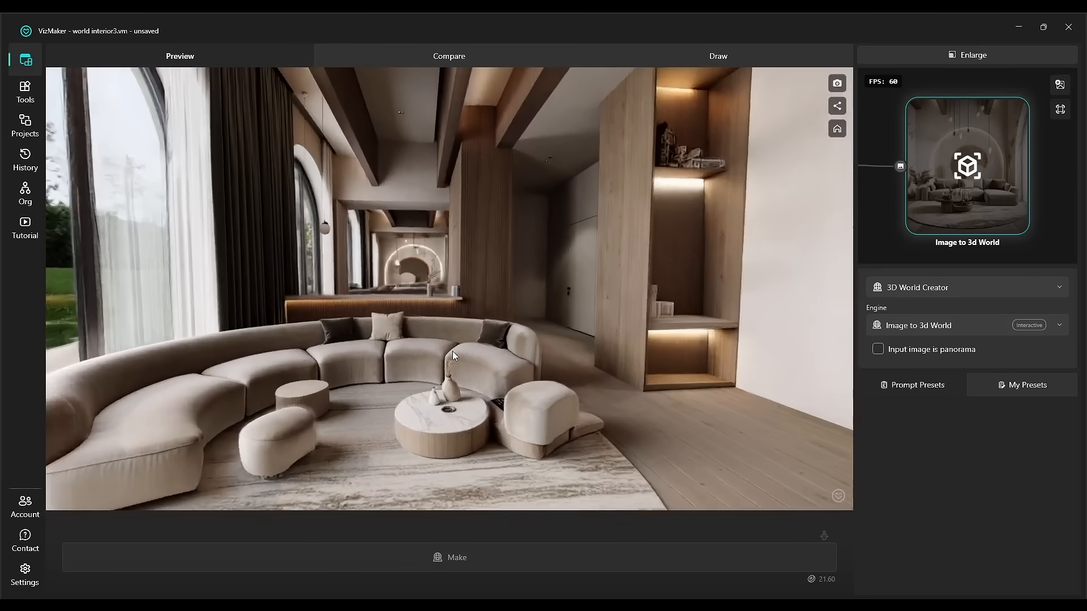
left_click_drag(600, 362, 451, 352)
left_click_drag(758, 345, 322, 355)
left_click_drag(579, 351, 809, 275)
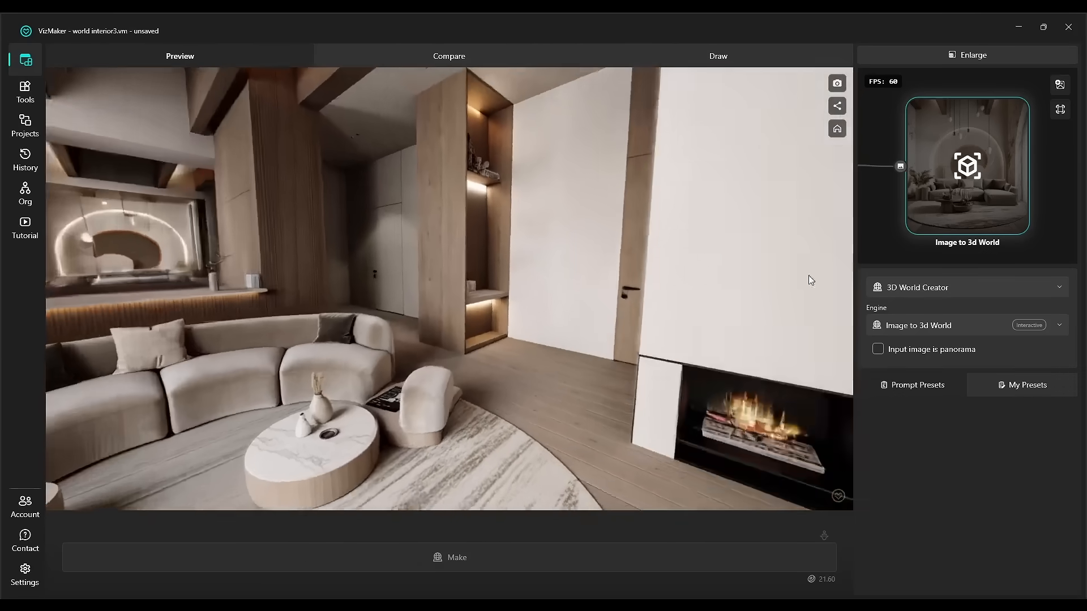
left_click_drag(883, 216, 875, 237)
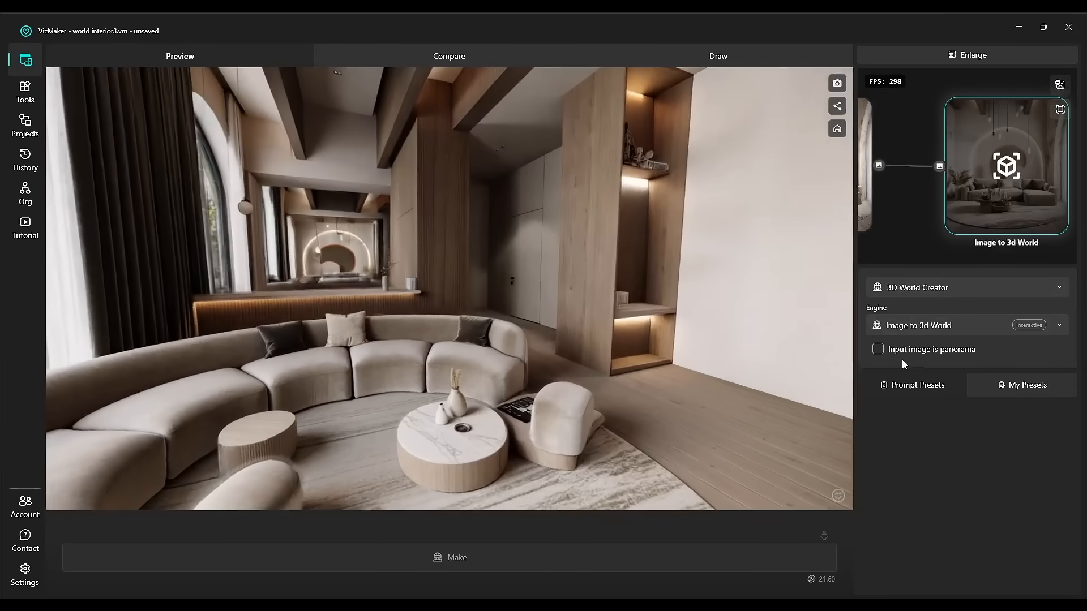
left_click_drag(960, 205, 916, 211)
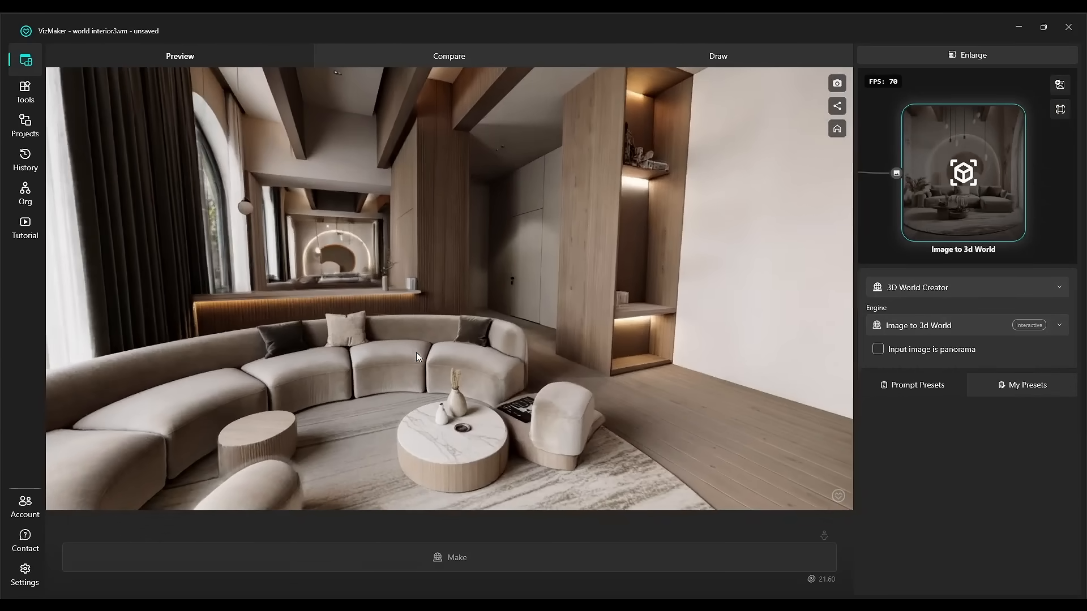
left_click_drag(419, 356, 587, 347)
scroll(592, 351, "up", 3)
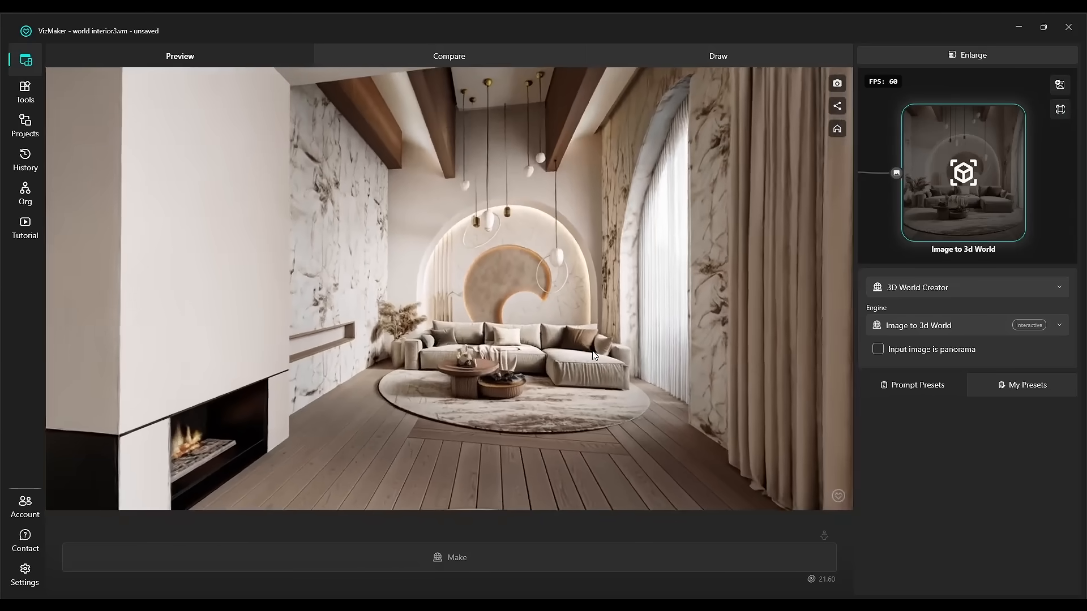
scroll(597, 354, "down", 4)
left_click_drag(594, 201, 619, 197)
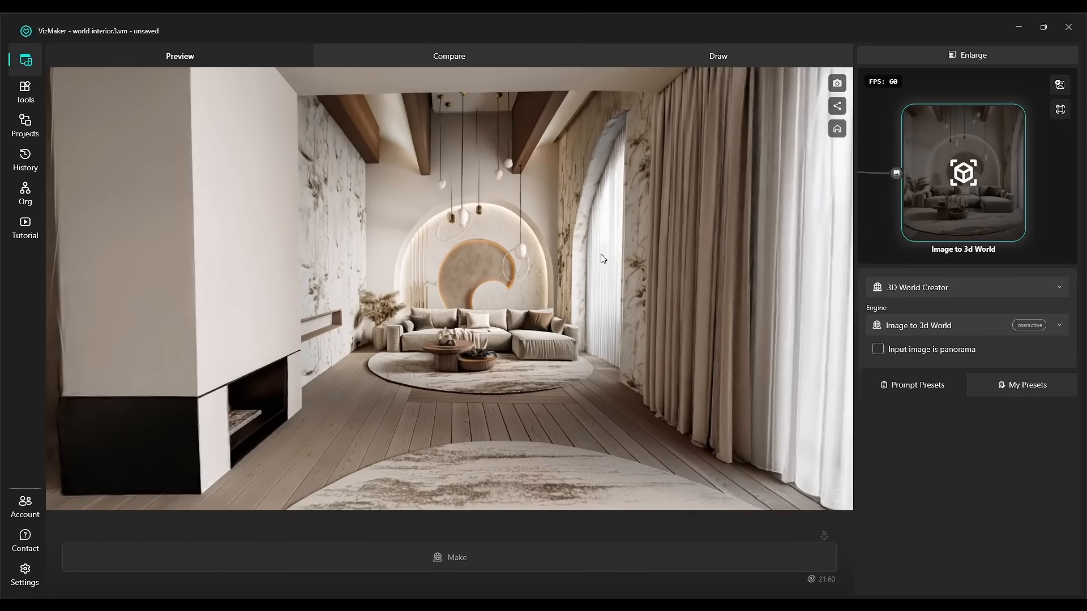
mouse_move(601, 257)
left_mouse_down()
mouse_move(397, 273)
mouse_move(589, 274)
left_mouse_up()
Open the world's share link and copy it.
left_click(838, 106)
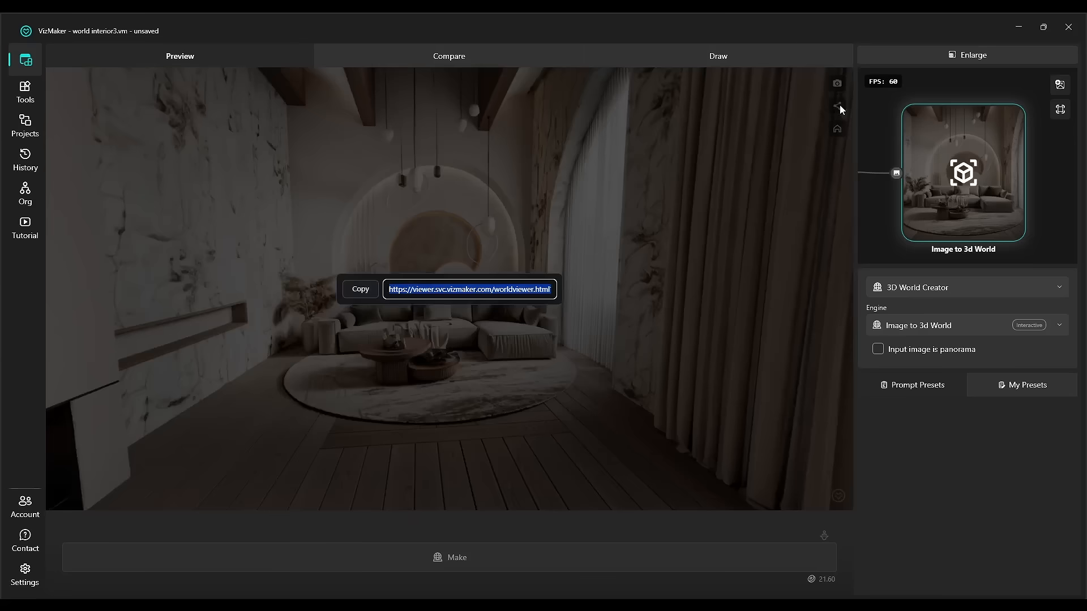
left_click(368, 291)
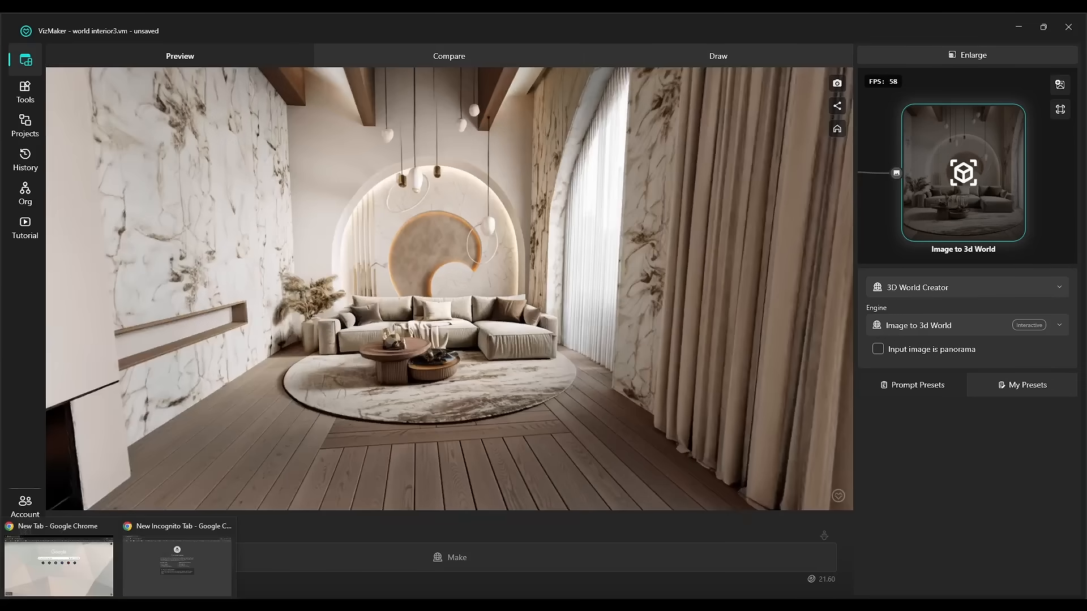
Switch to the incognito Chrome window and open the copied world viewer link.
left_click_drag(1082, 192, 484, 14)
left_click(251, 52)
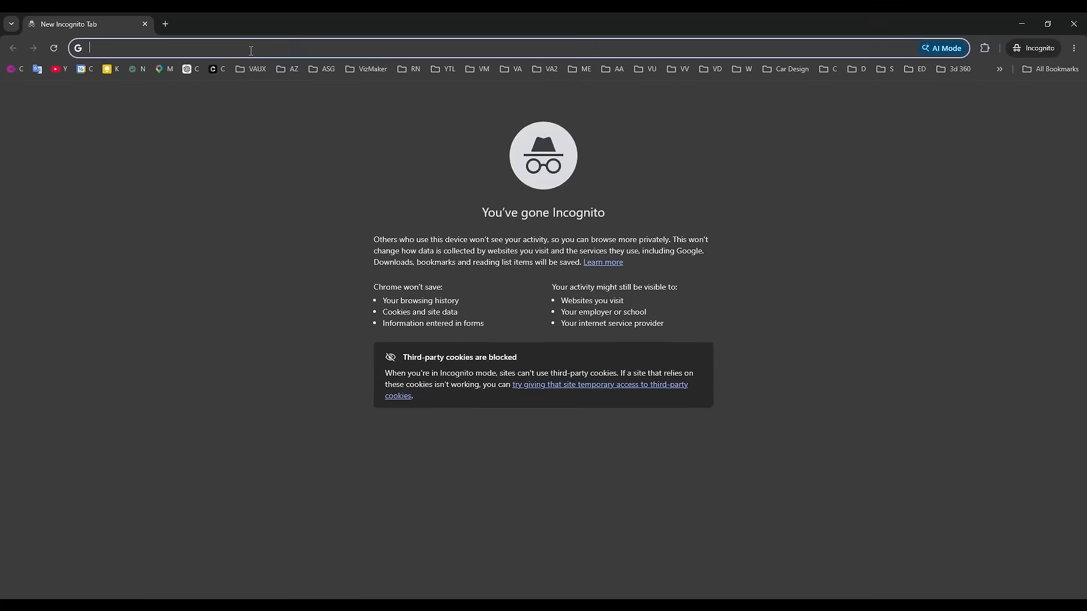
key("ctrl+v")
key("Return")
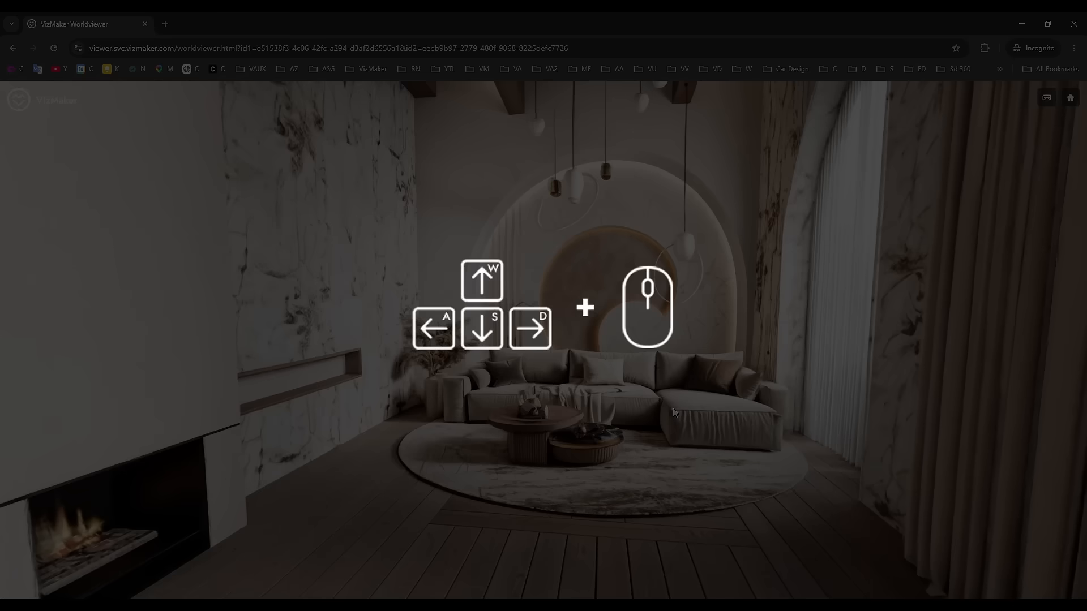
Move and look around the room in the web world viewer.
key("q")
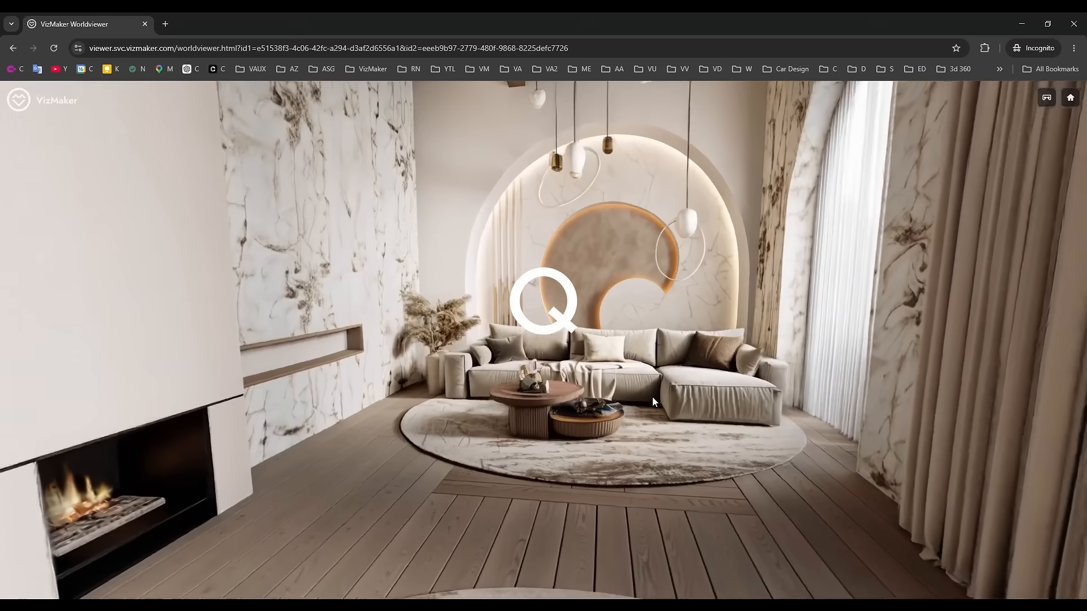
key("e")
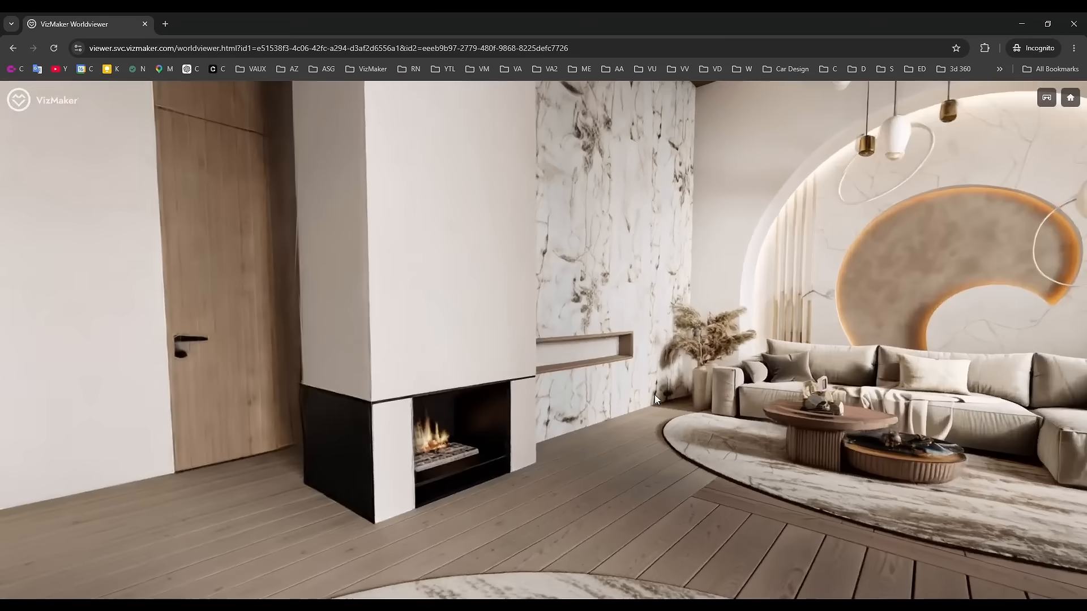
left_click_drag(654, 395, 798, 396)
left_click_drag(244, 412, 539, 413)
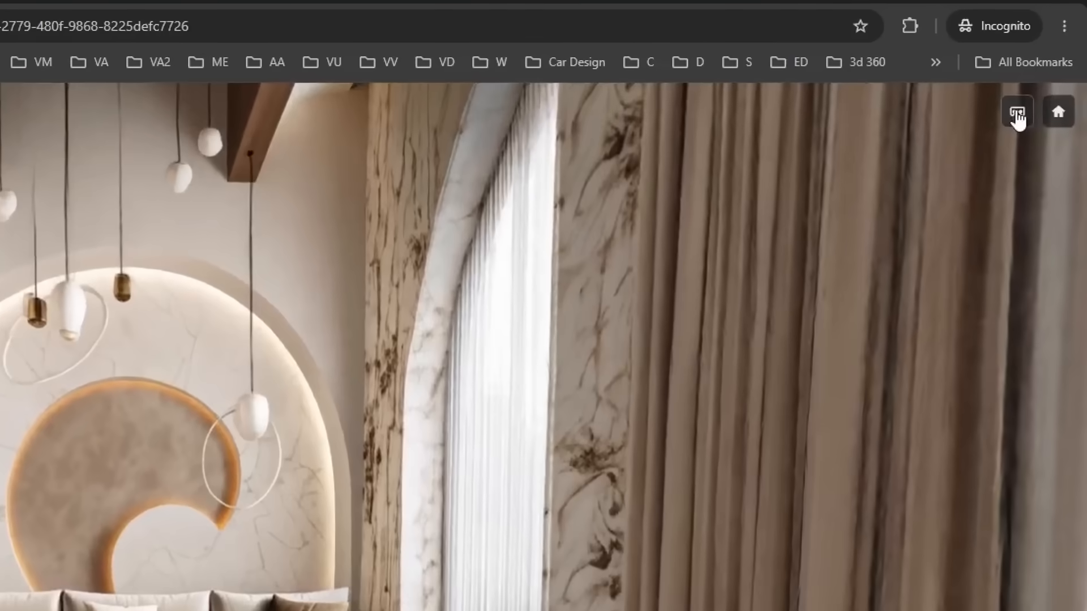
Turn on the viewer's stereo mode and look around the living room in split view.
left_click(1046, 97)
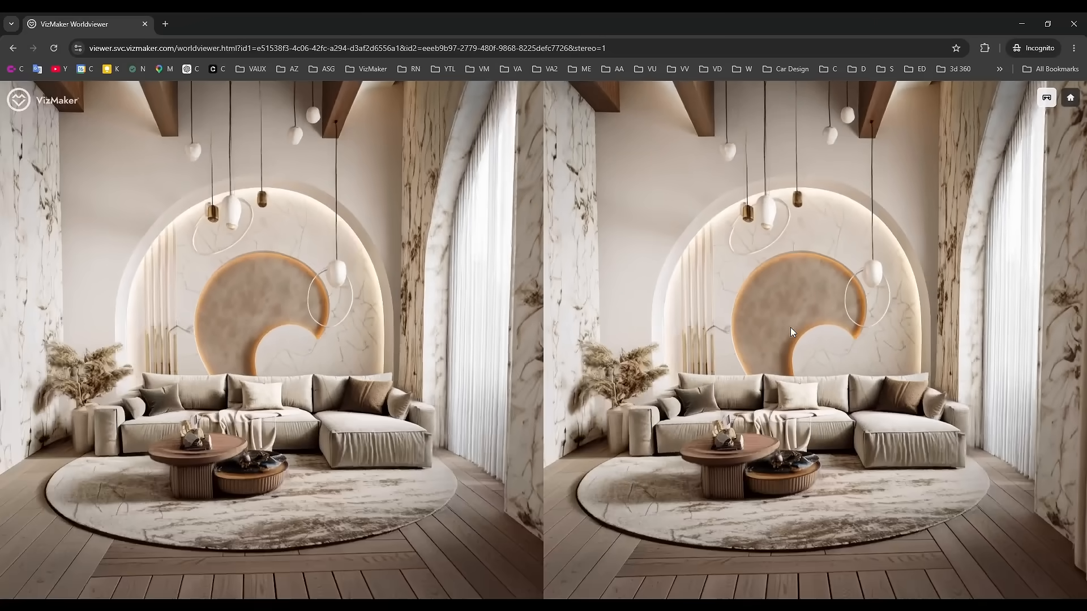
left_click_drag(719, 344, 897, 363)
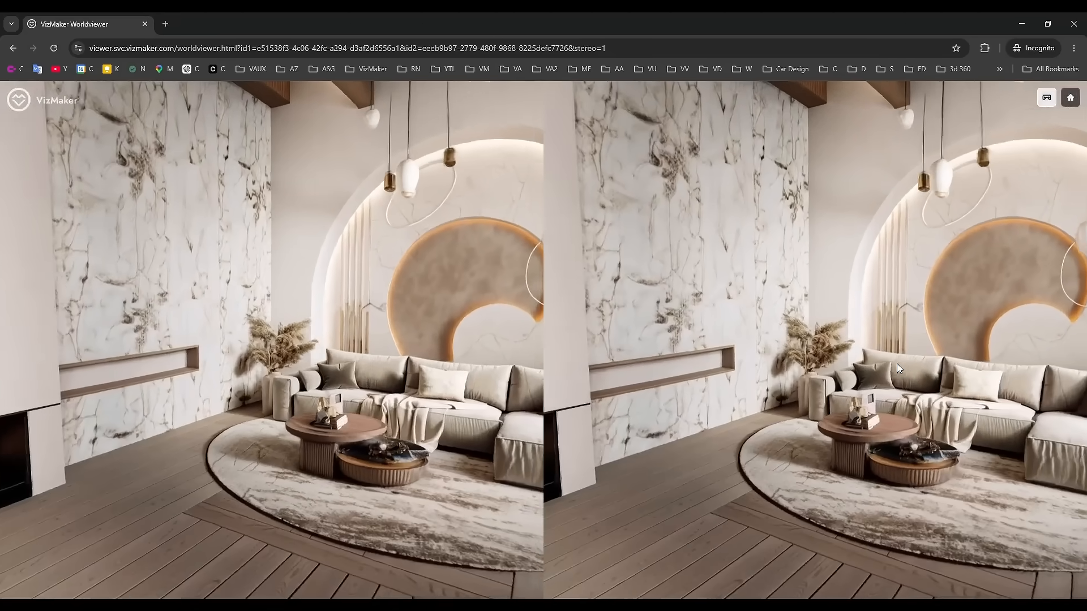
left_click_drag(708, 369, 872, 373)
left_click_drag(522, 367, 821, 386)
left_click_drag(600, 379, 840, 392)
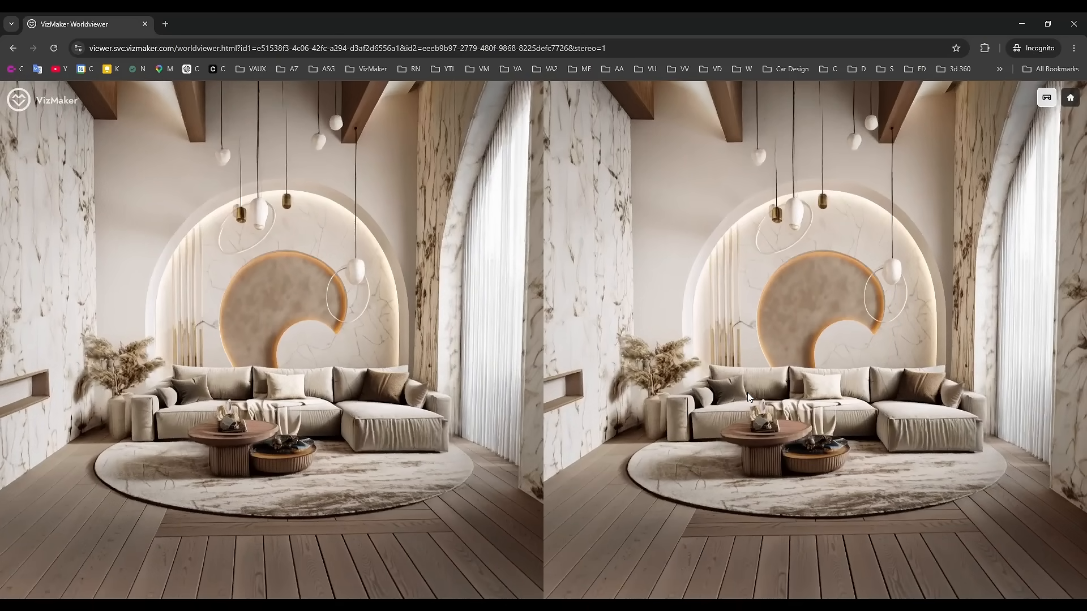
left_click_drag(747, 393, 790, 396)
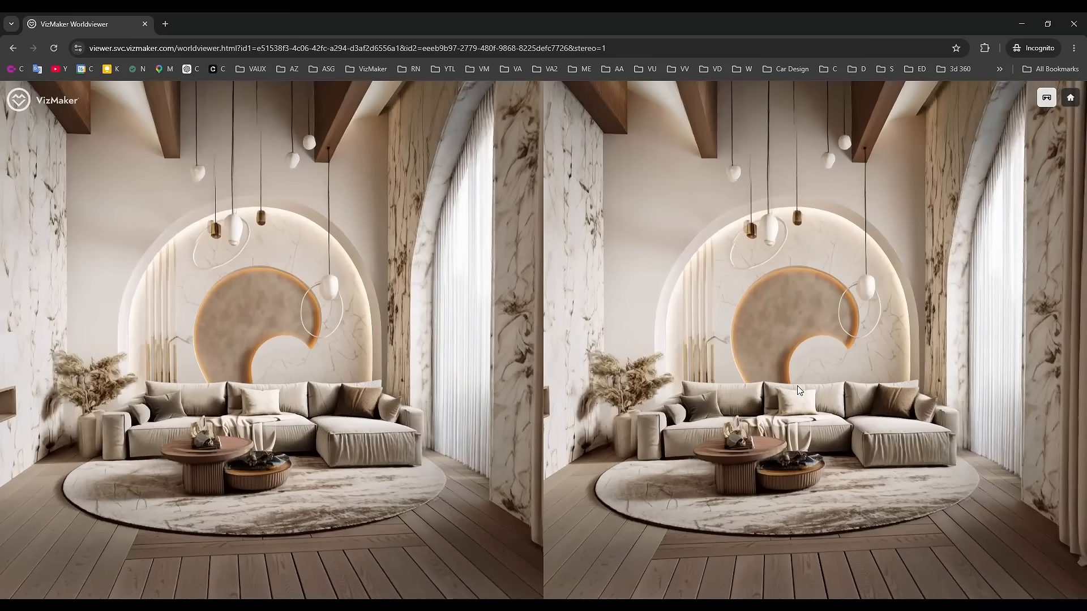
left_click_drag(693, 386, 928, 420)
left_click_drag(772, 416, 863, 418)
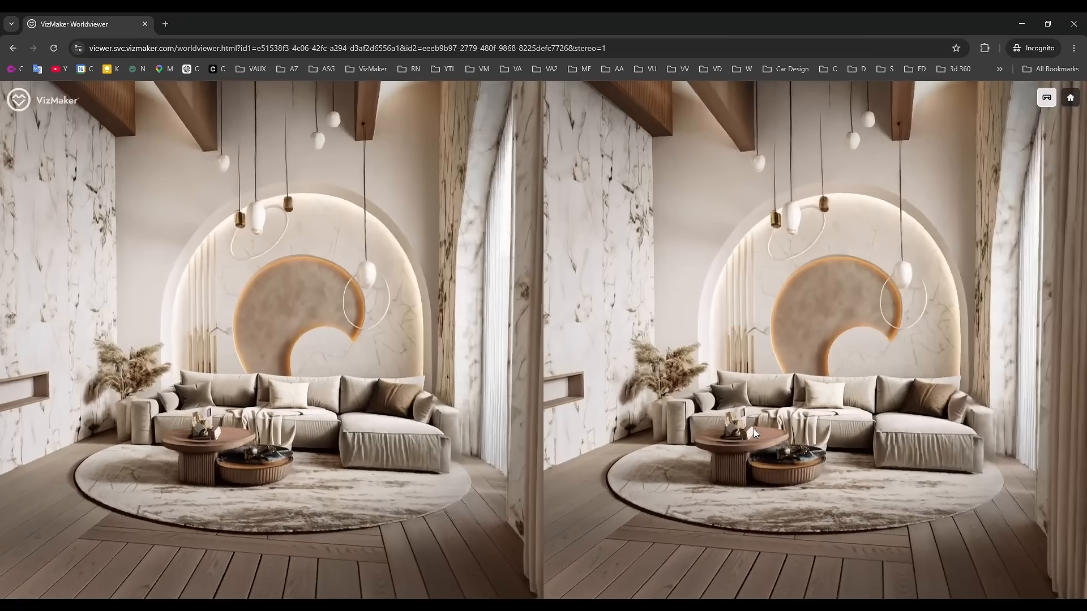
left_click_drag(751, 418, 777, 438)
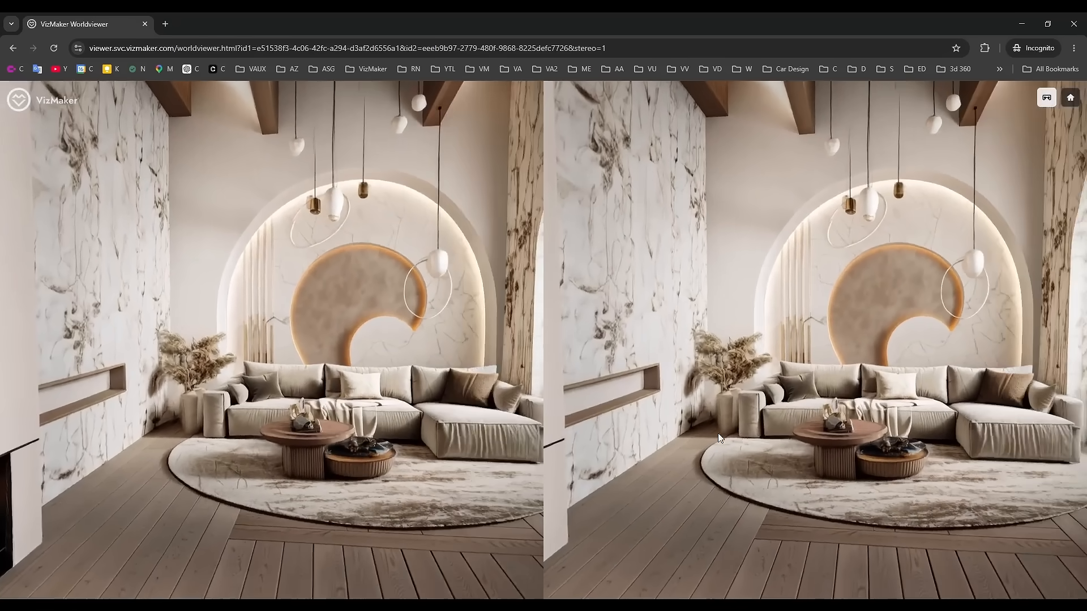
left_click_drag(710, 413, 411, 447)
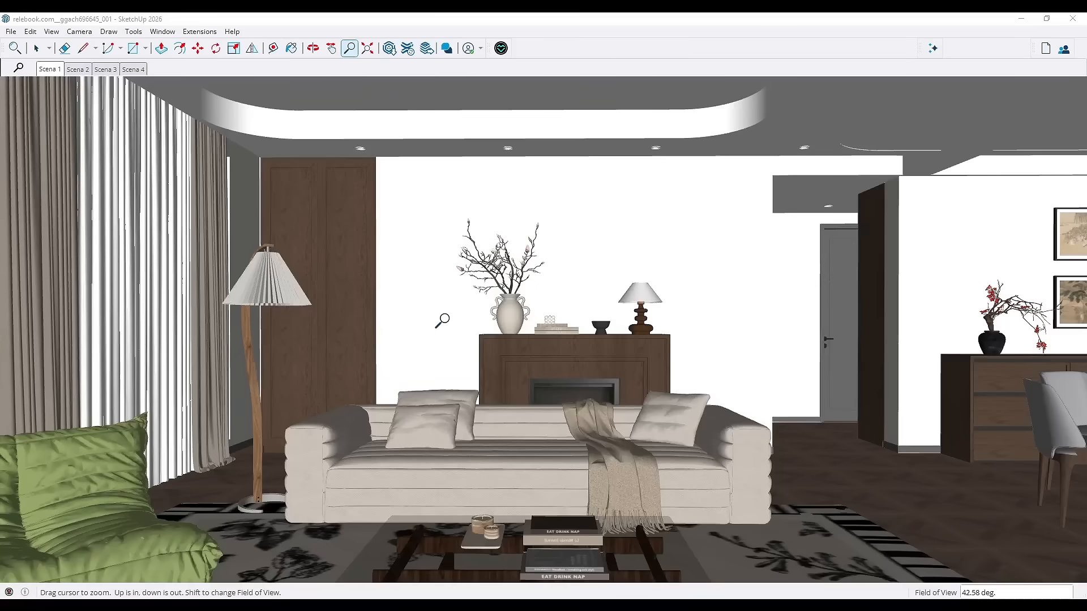
left_click_drag(442, 321, 447, 360, "shift")
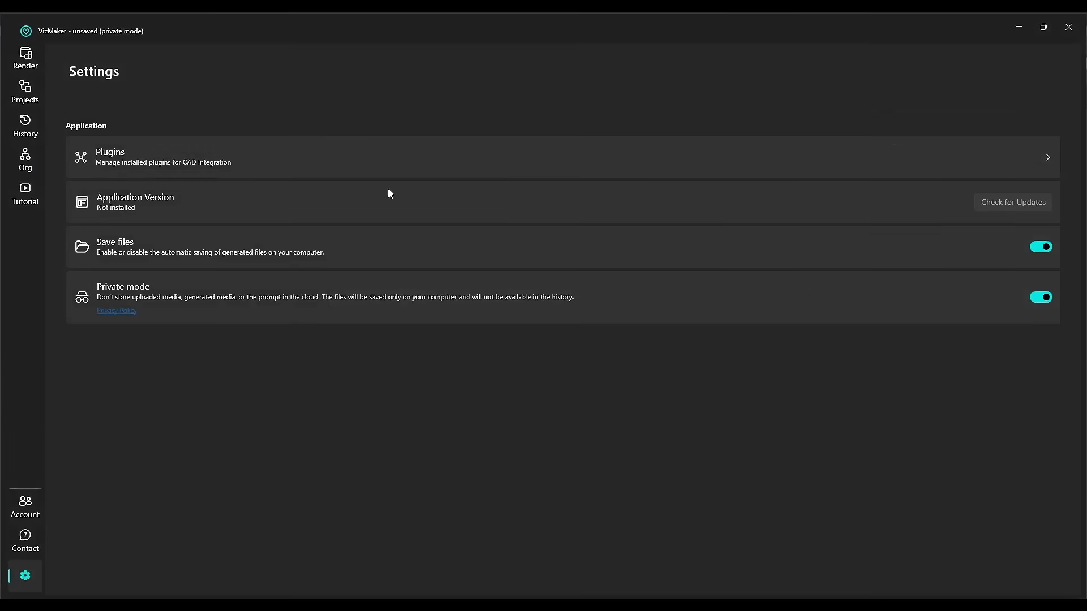
Open the list of CAD integration plugins and close it without changes.
left_click(351, 177)
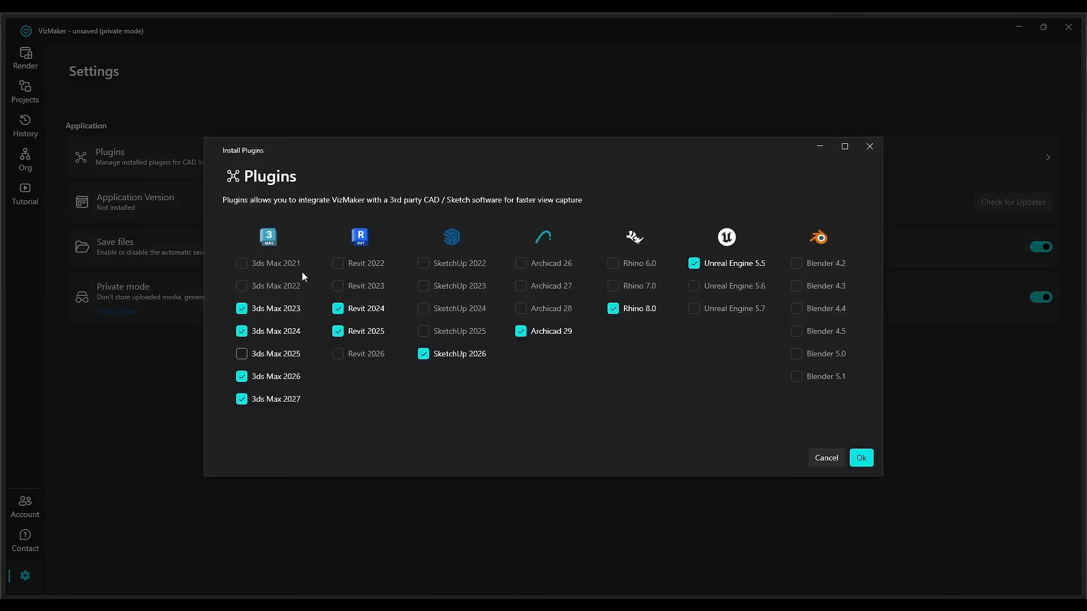
left_click(822, 455)
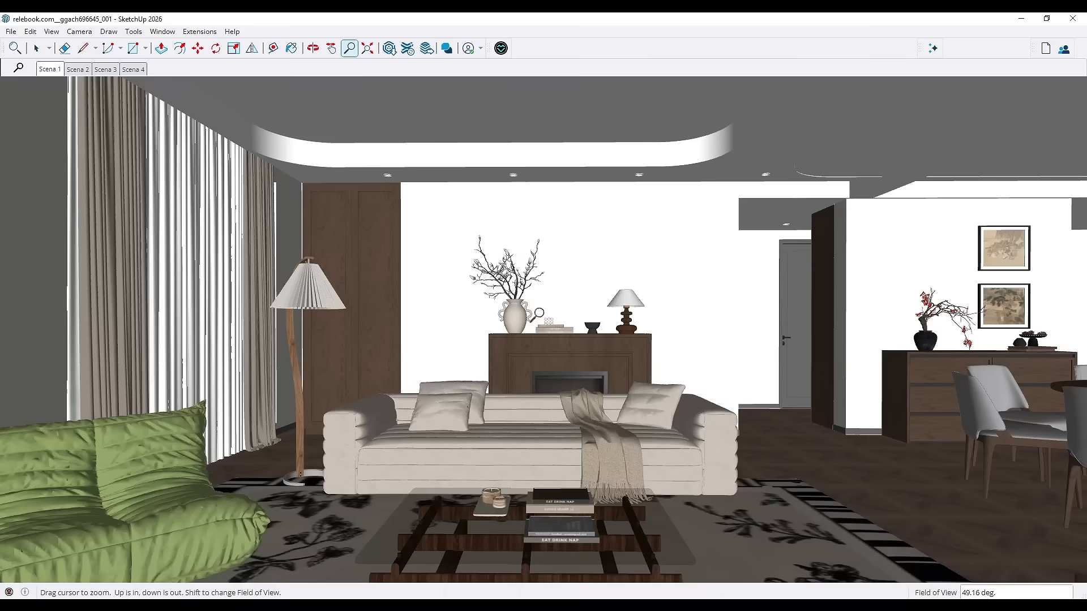
Capture the SketchUp view, then generate 2K photorealistic Nano Banana 2 images from both the 3ds Max and SketchUp sources.
left_click(532, 73)
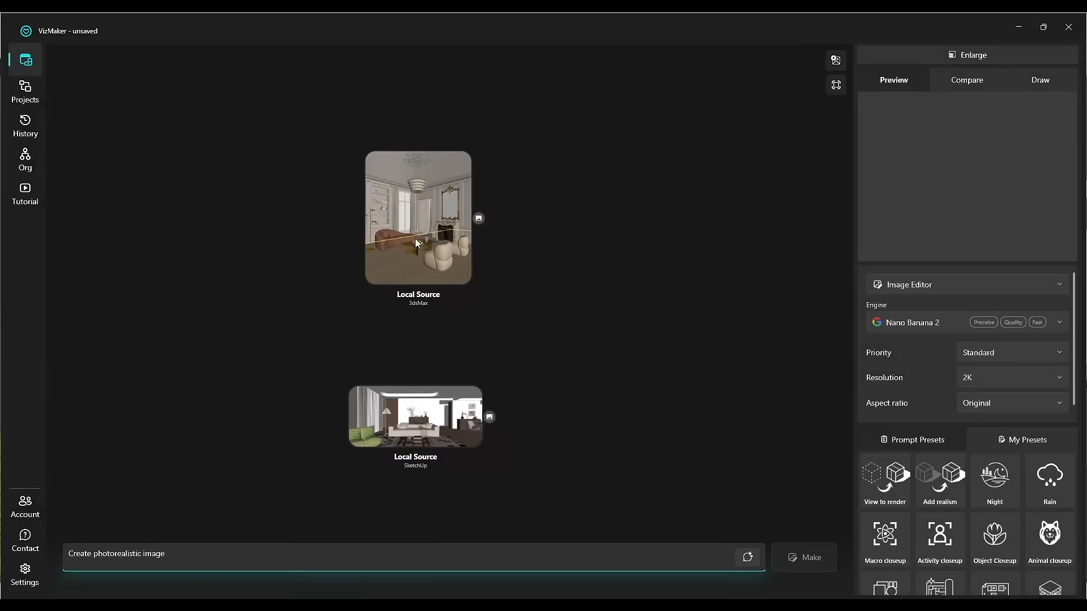
left_click(433, 232)
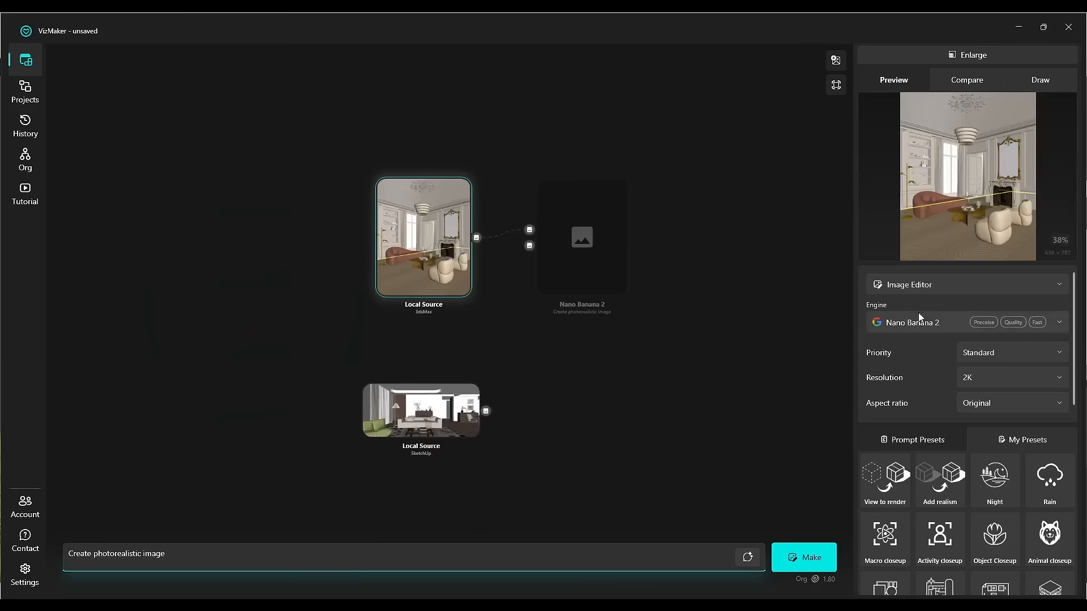
left_click(992, 379)
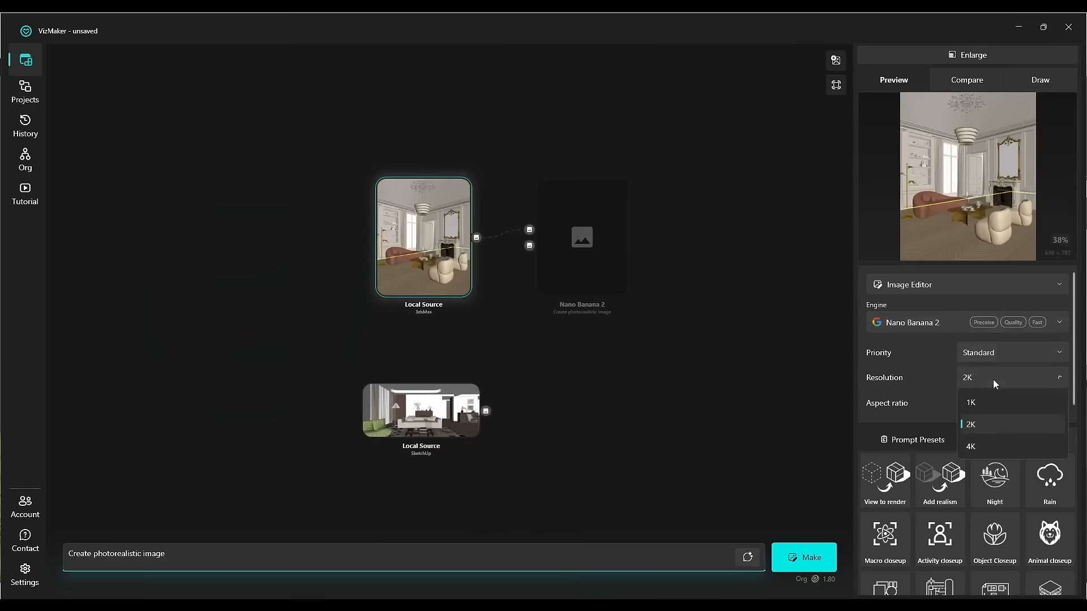
left_click(993, 380)
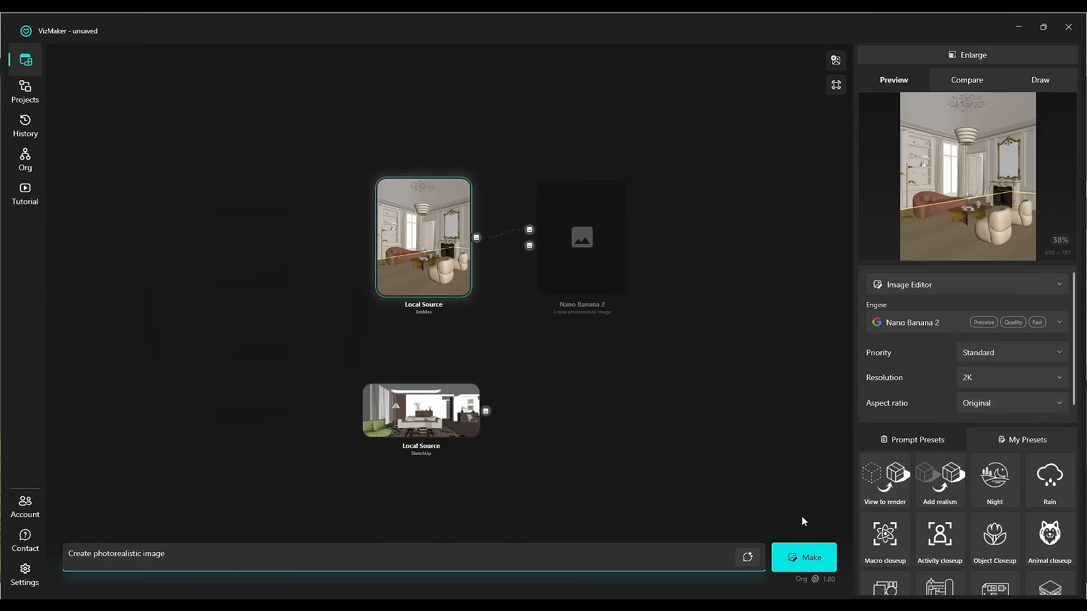
left_click(813, 558)
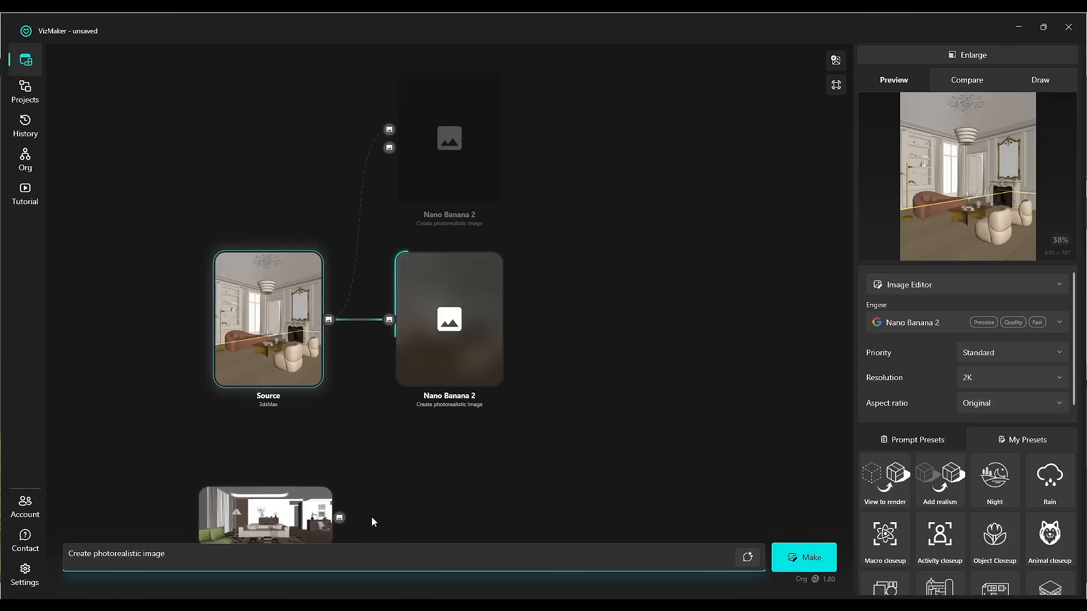
left_click(334, 394)
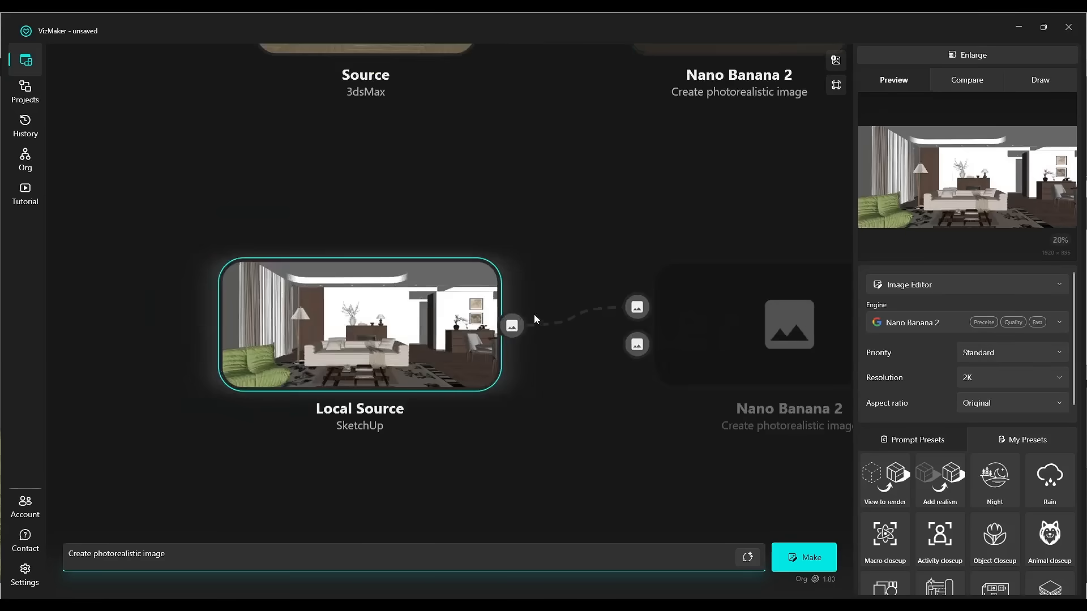
left_click(814, 558)
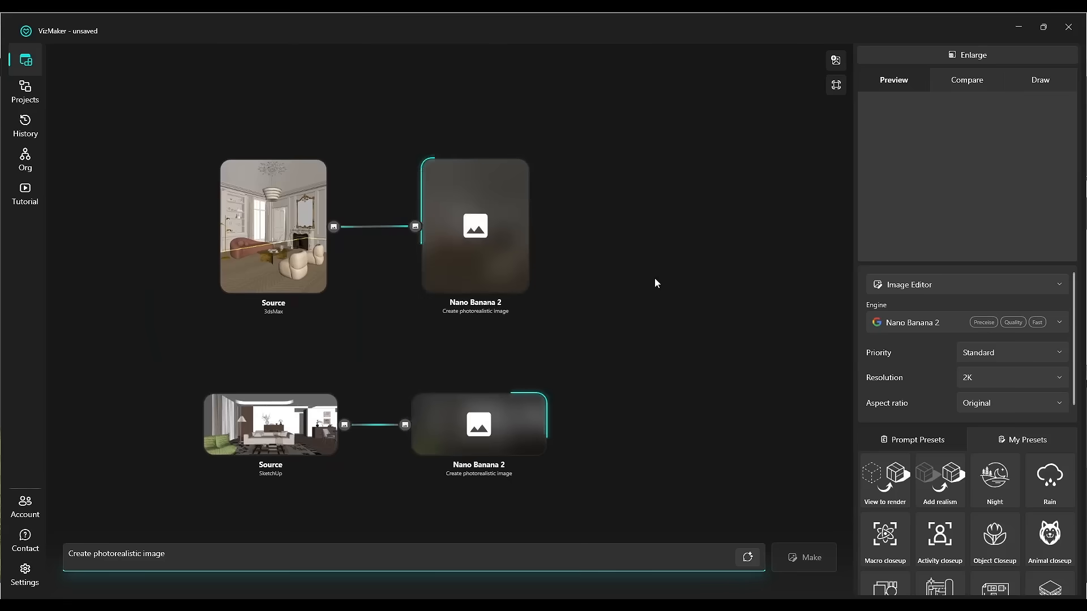
Enlarge the 3ds Max-based result and compare it with its source using the split slider.
left_click(601, 271)
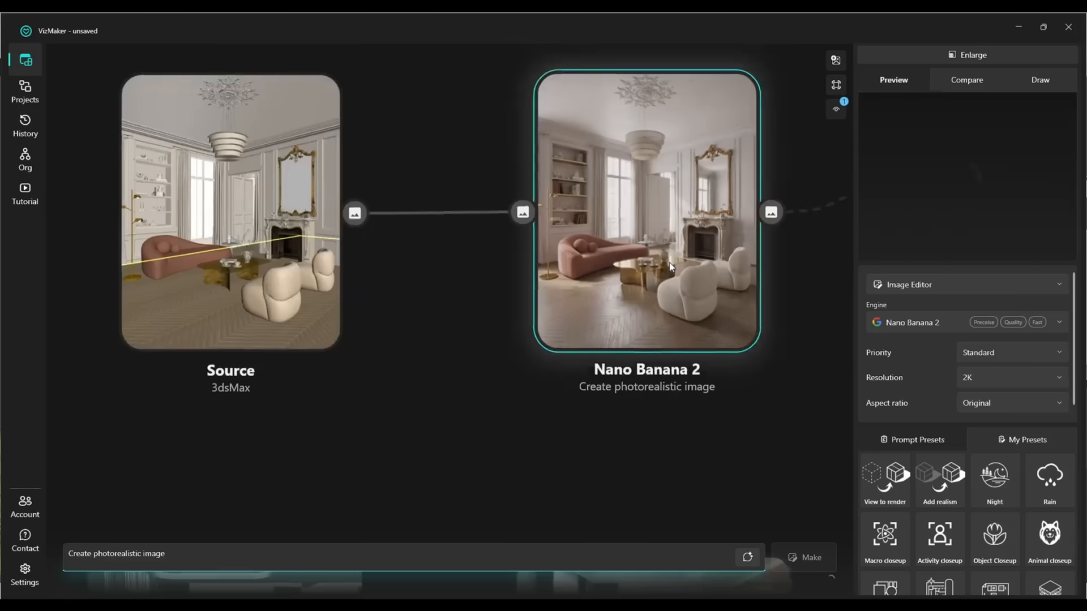
left_click(983, 57)
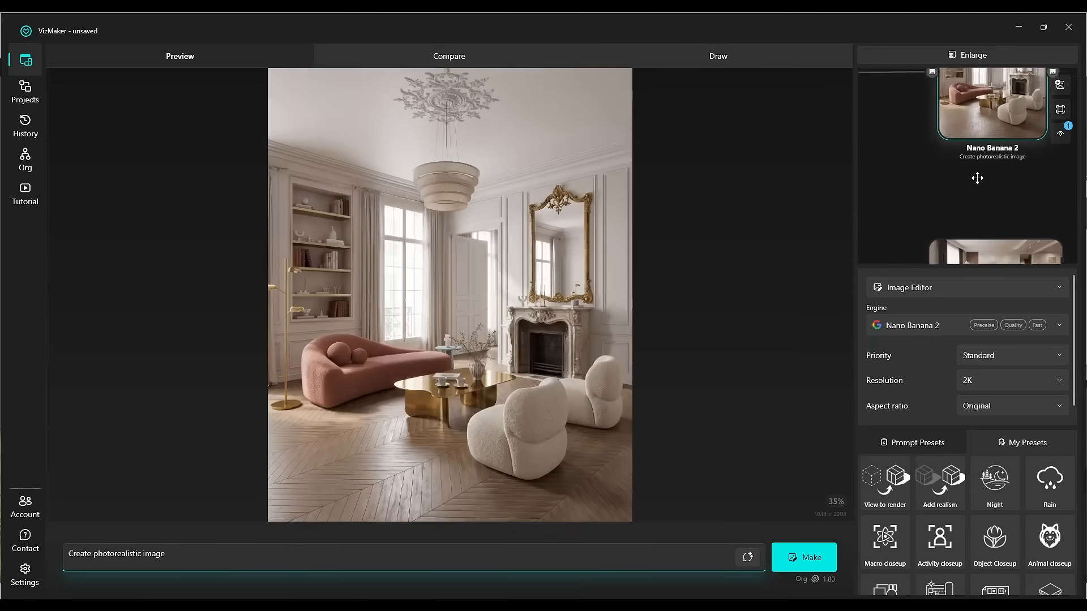
middle_click_drag(977, 178, 979, 99)
scroll(975, 250, "down", 4)
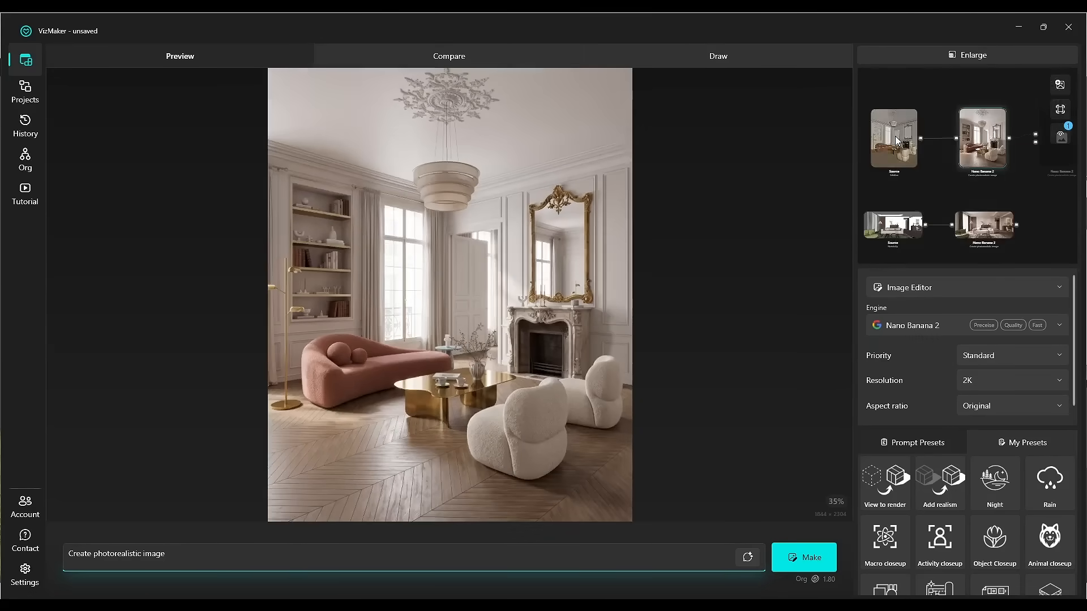
right_click(897, 138)
left_click(945, 149)
right_click(990, 142)
left_click(932, 172)
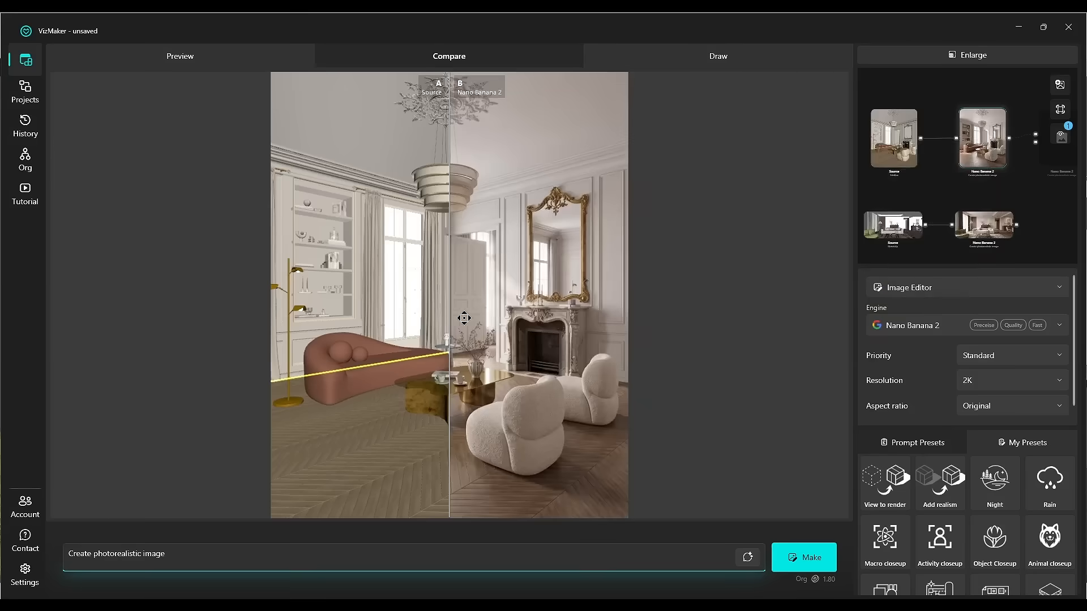
left_click_drag(497, 321, 342, 334)
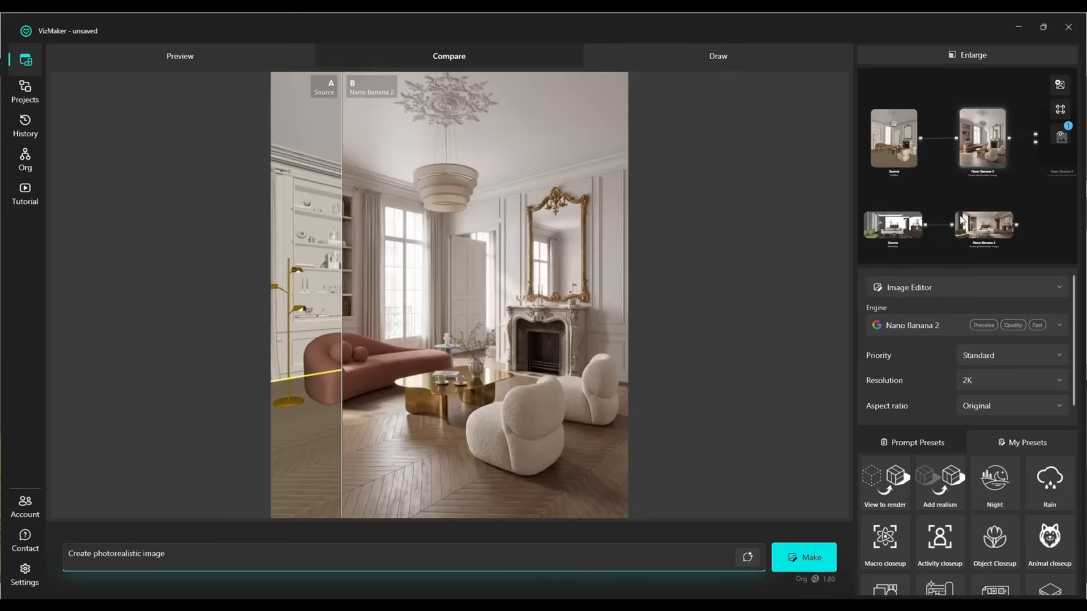
Switch to 3D World Creator and generate Image to 3d World worlds from both the 3ds Max and SketchUp renders.
double_click(977, 229)
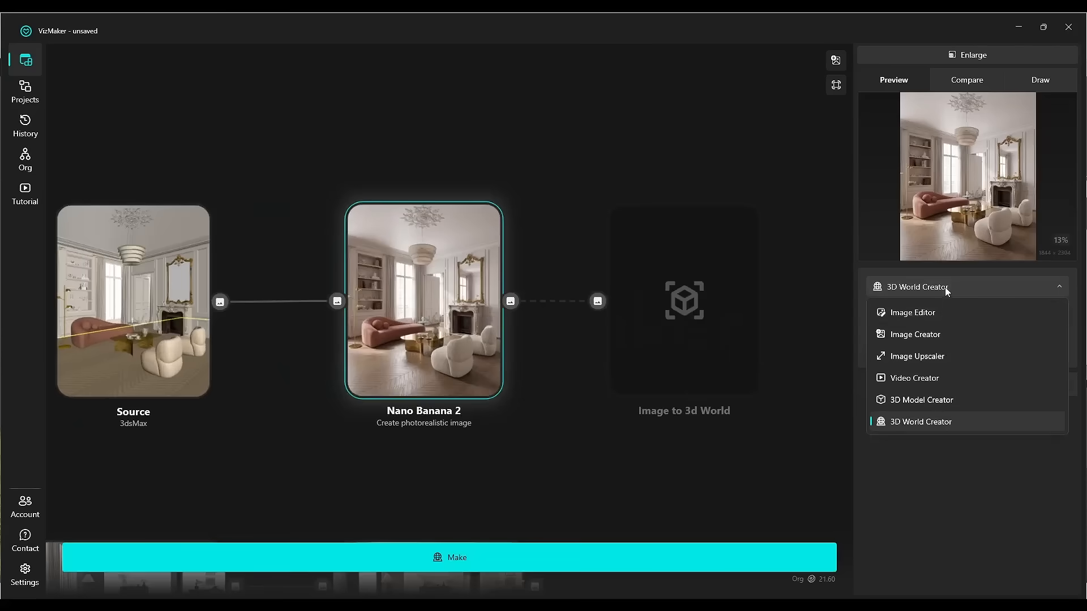
left_click(912, 422)
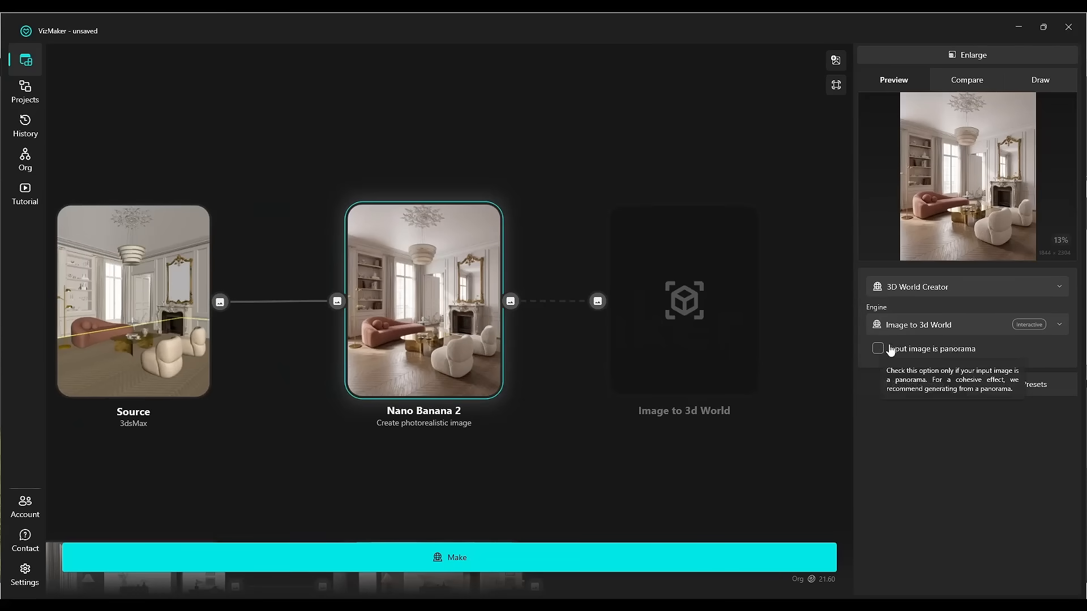
left_click(460, 558)
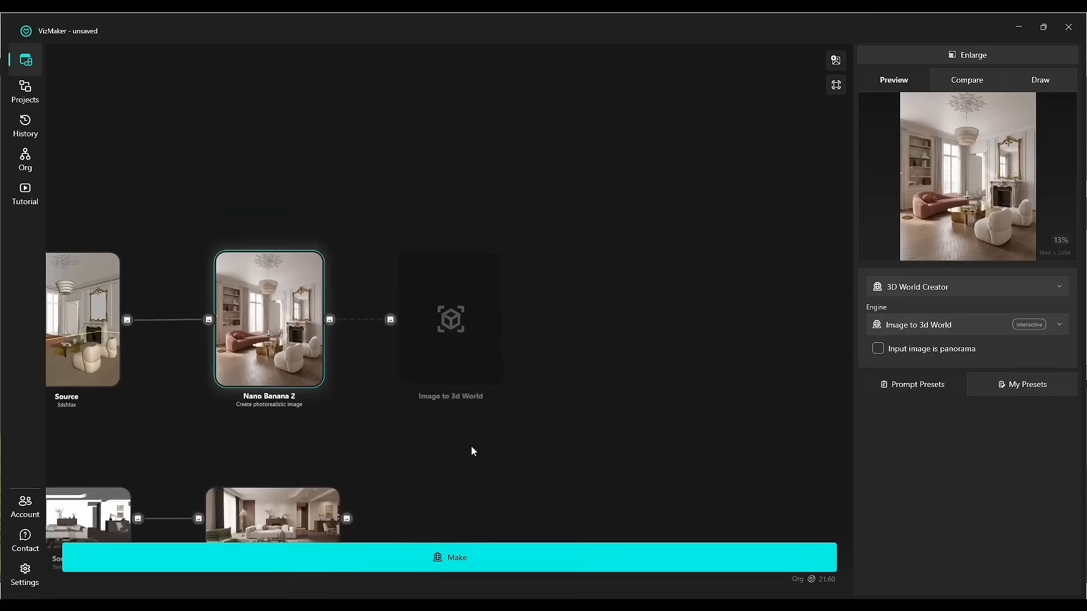
left_click(355, 358)
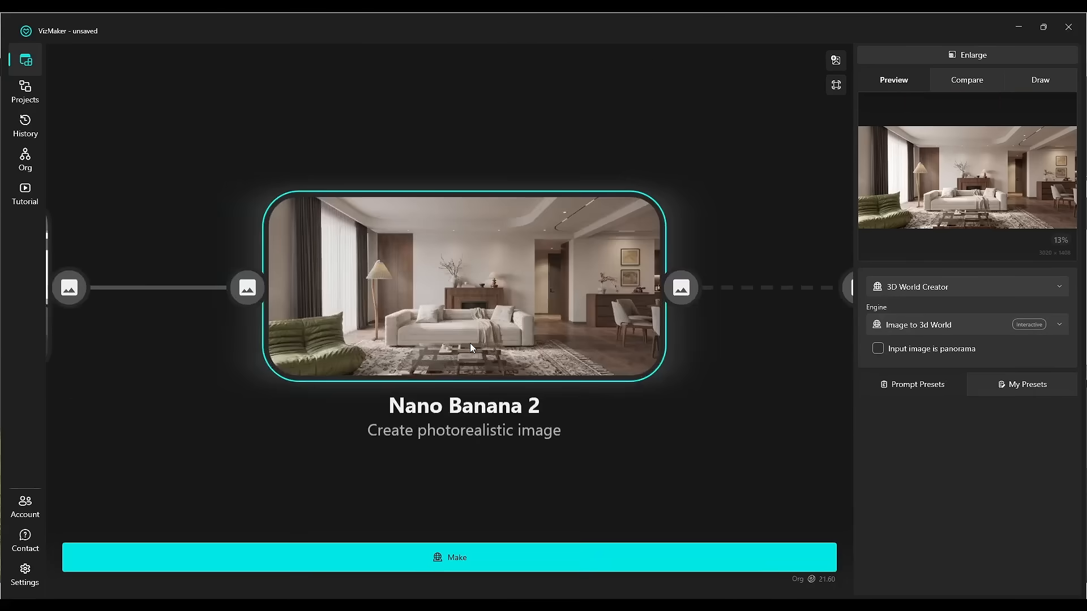
left_click(501, 553)
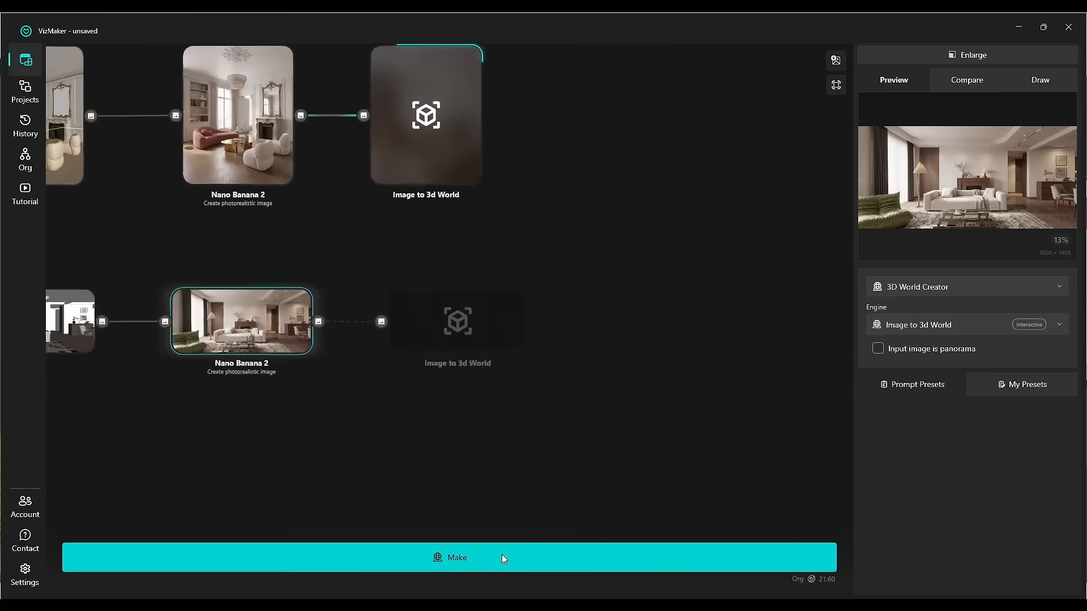
Open the classic room's generated world enlarged and move around inside it.
scroll(571, 312, "down", 5)
scroll(551, 323, "up", 8)
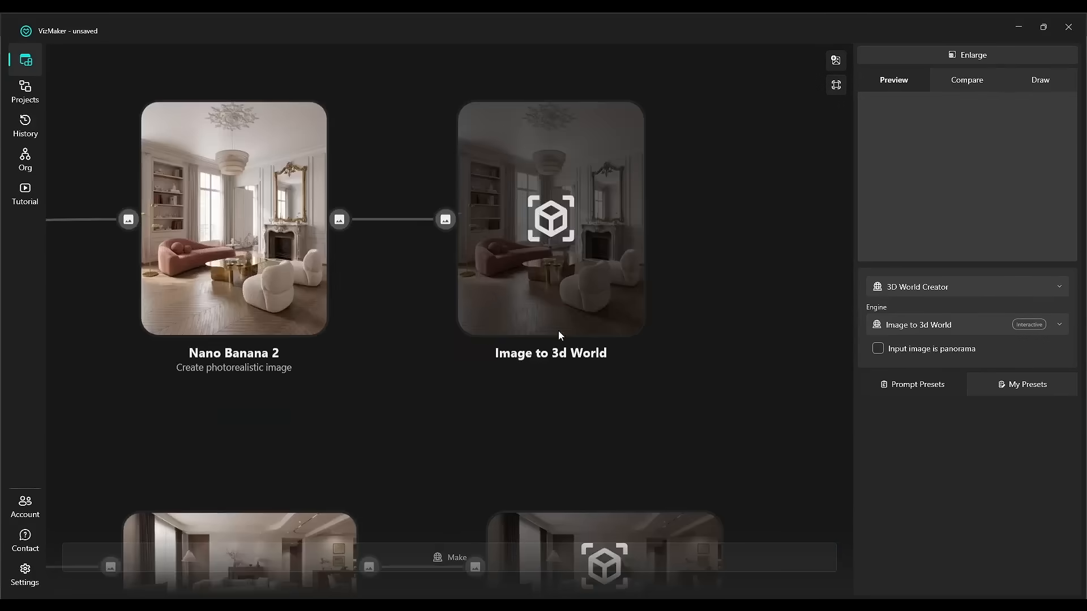
middle_click_drag(558, 332, 502, 303)
left_click(480, 200)
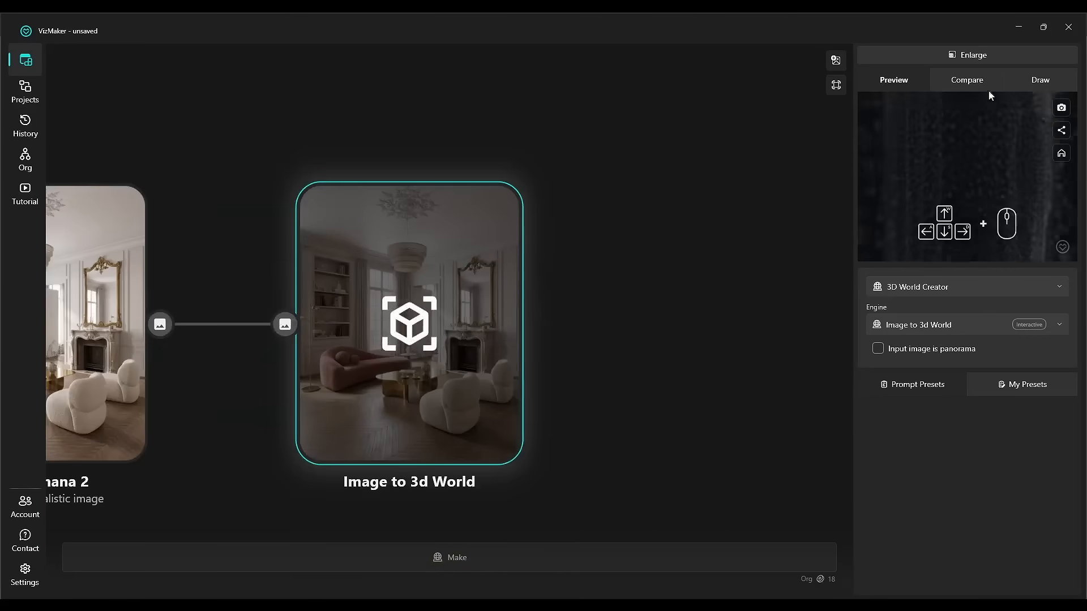
left_click(973, 60)
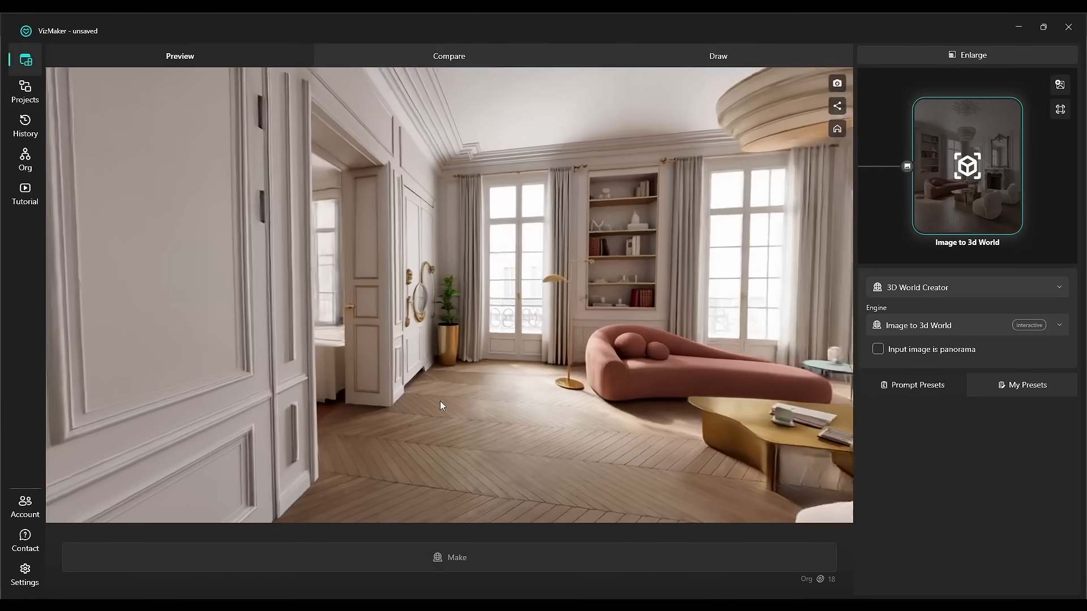
left_click_drag(441, 406, 478, 298)
key("s")
scroll(972, 188, "down", 3)
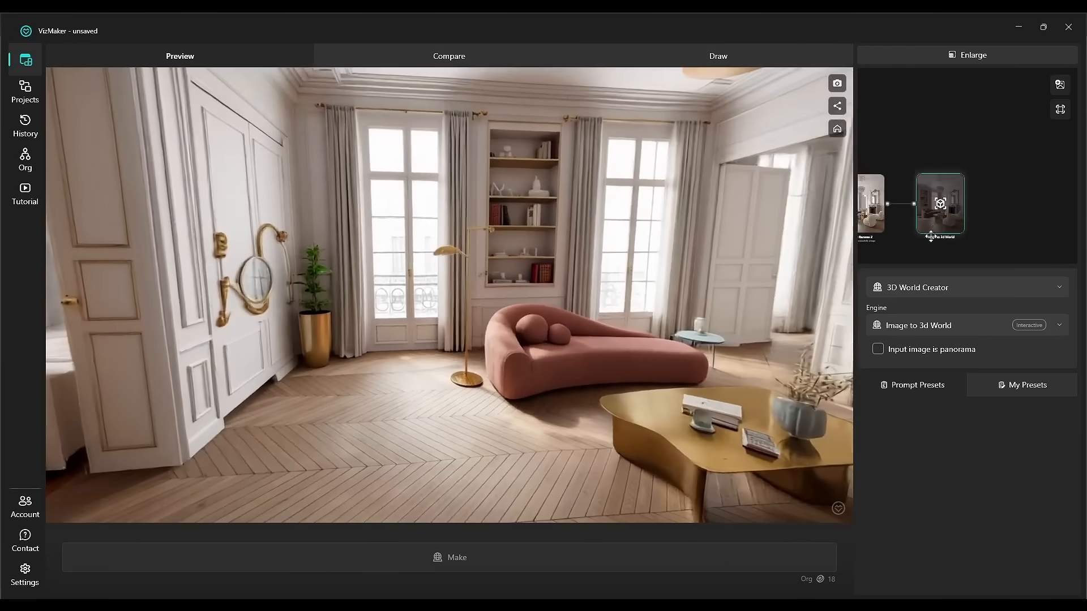
Explore the SketchUp-based world and the classic room world in the enlarged preview.
left_click(971, 188)
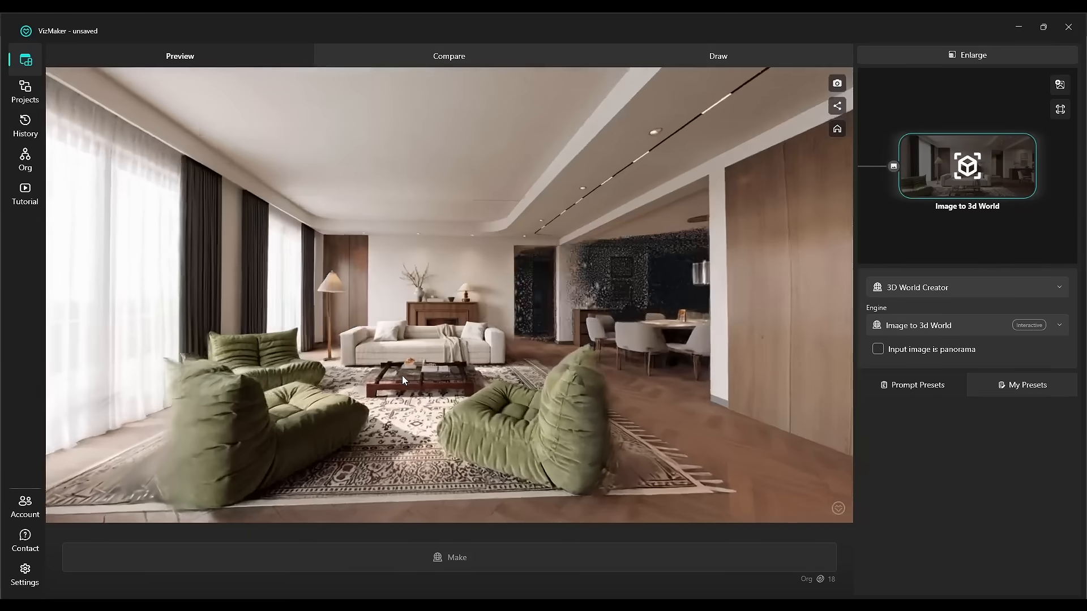
left_click_drag(403, 380, 497, 323)
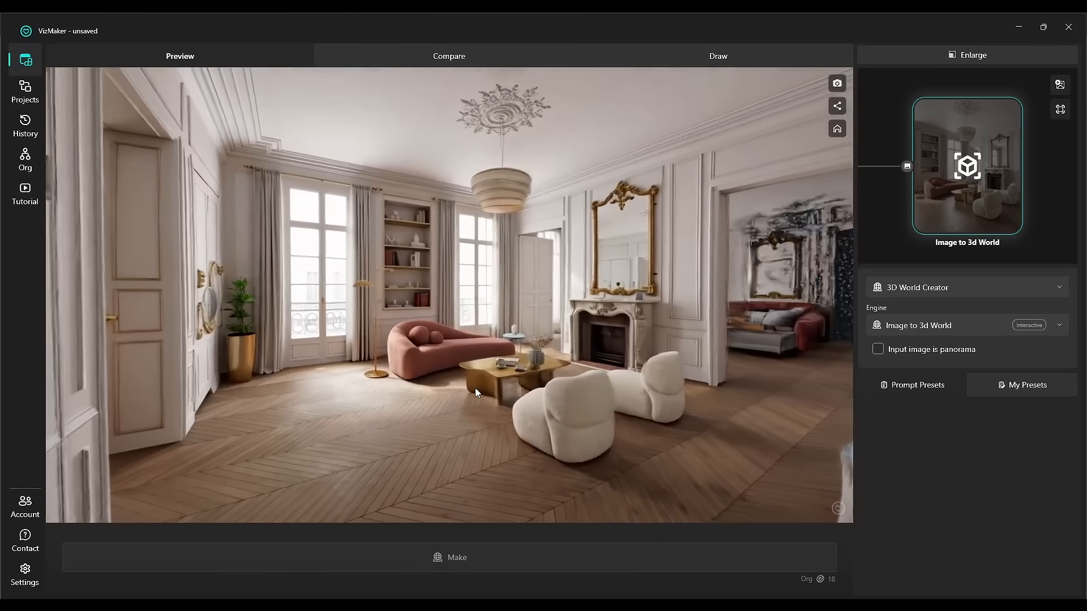
left_click_drag(474, 389, 363, 409)
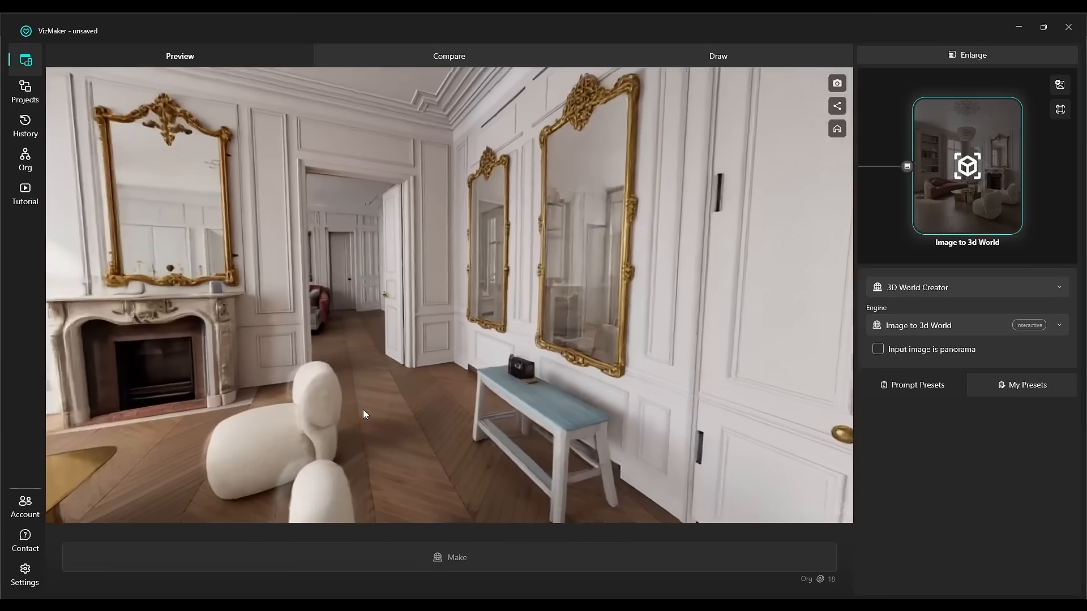
key("s")
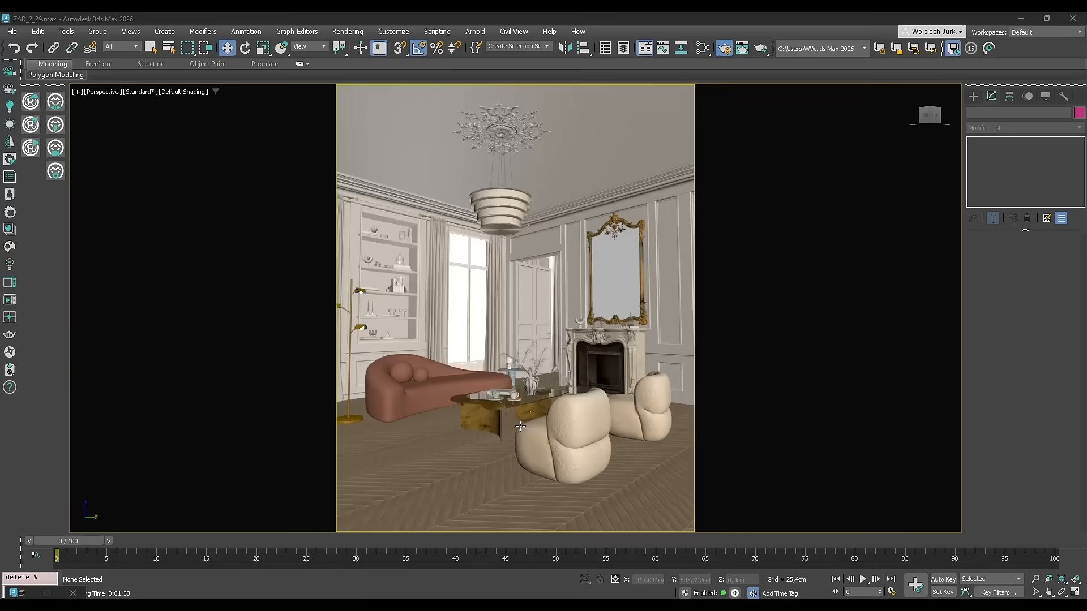
Orbit the 3ds Max viewport around the original classic living room scene.
middle_click_drag(520, 426, 792, 456, "alt")
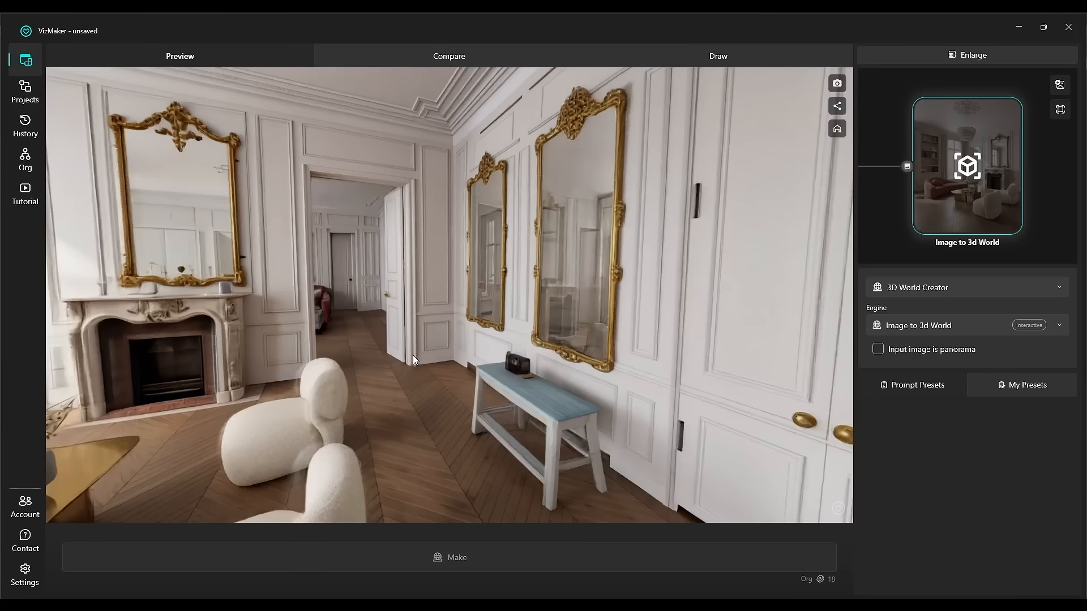
left_click_drag(412, 355, 345, 350)
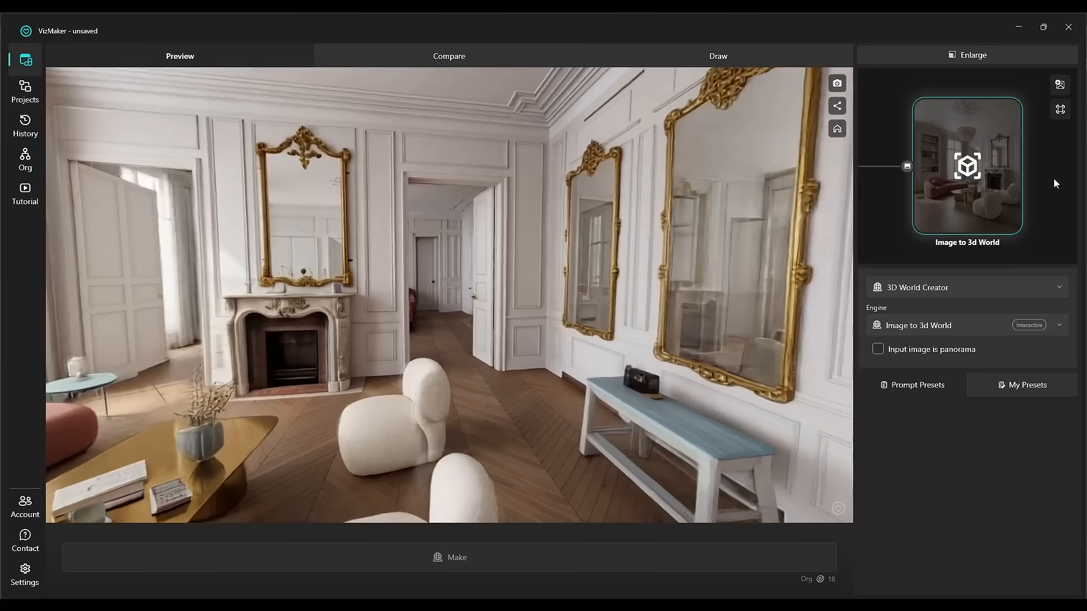
Return to the full node graph showing both source-to-world chains.
left_click(1054, 179)
scroll(277, 267, "down", 6)
middle_click_drag(247, 280, 555, 320)
scroll(538, 329, "up", 2)
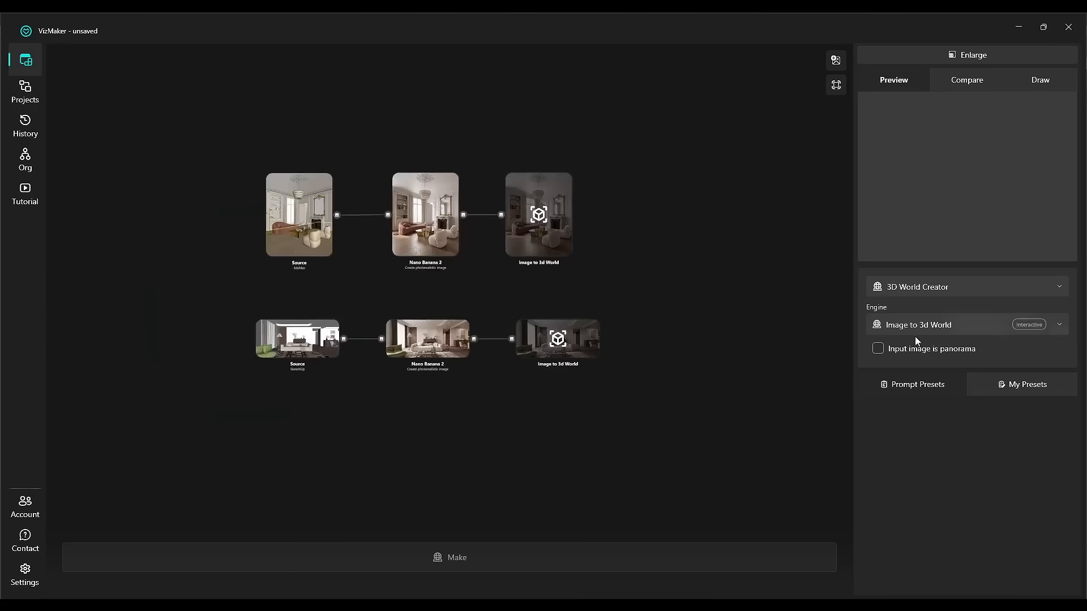
mouse_move(925, 363)
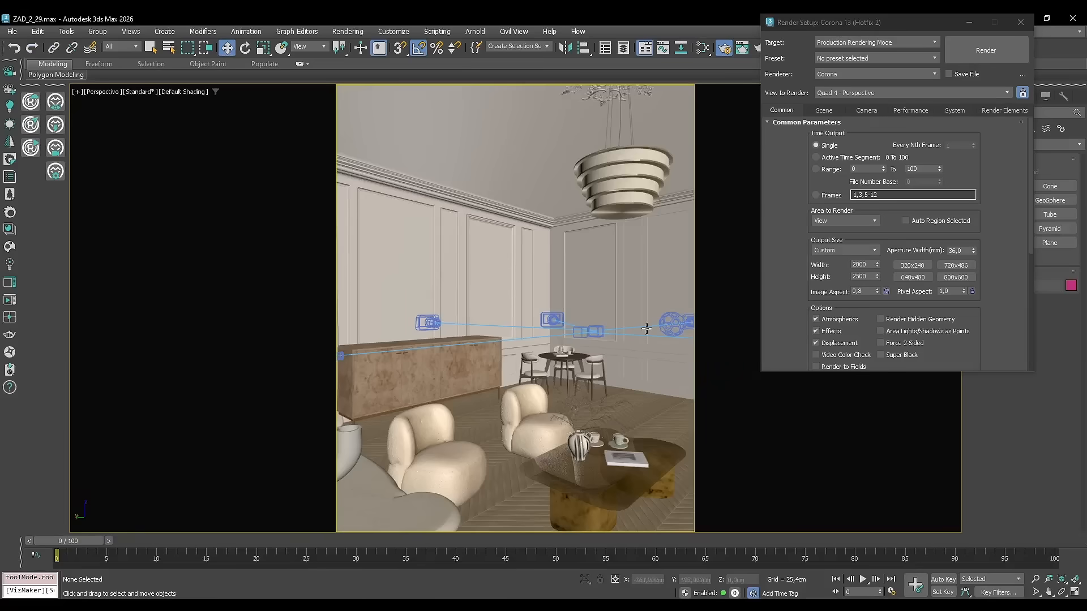
Create a Corona camera inside the classic living room scene, aimed from the dining table toward the sofa.
left_click(969, 24)
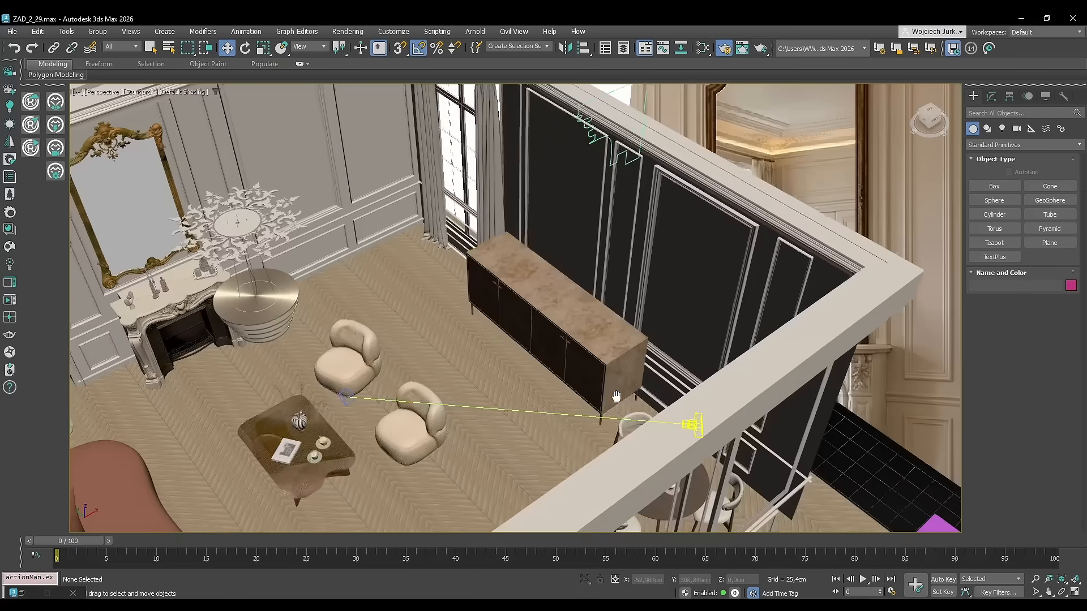
middle_click_drag(617, 395, 761, 425)
left_click(717, 475)
left_click(991, 97)
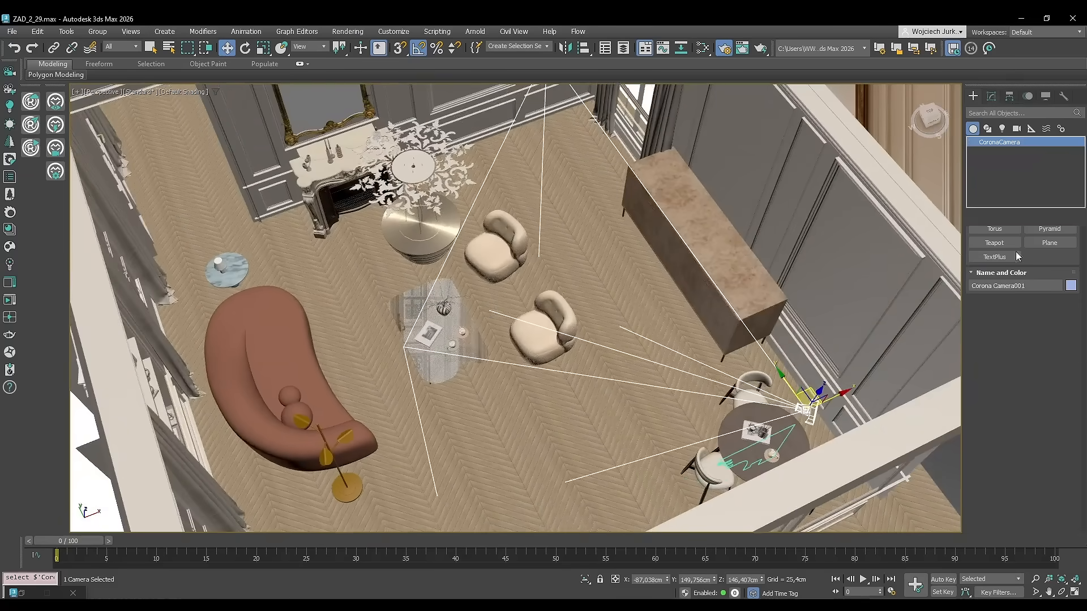
Set the camera's projection type to Spherical 360°.
scroll(980, 401, "down", 8)
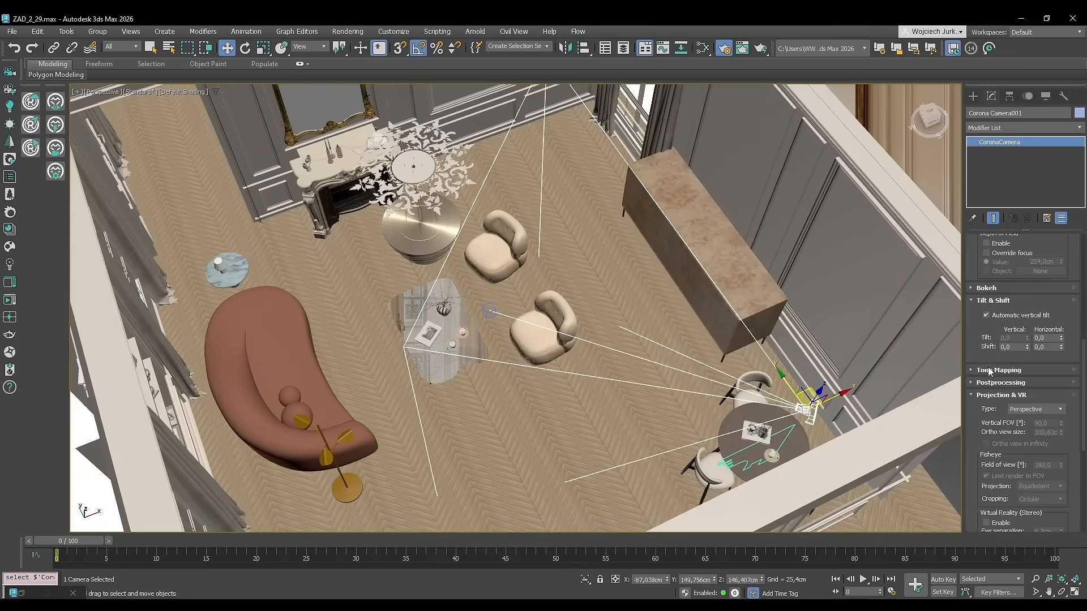
left_click(1032, 410)
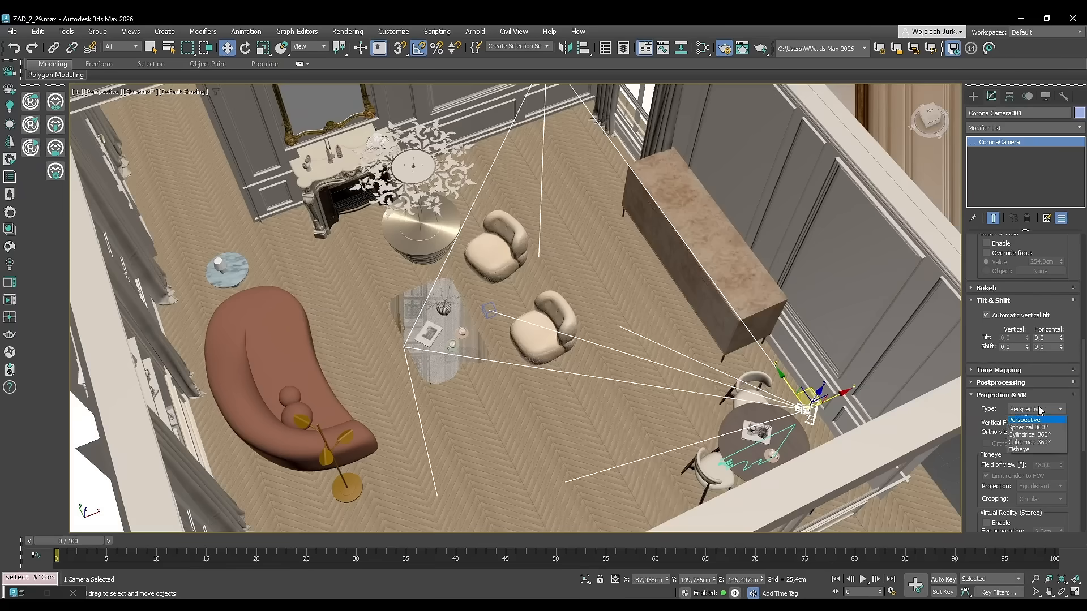
left_click(1043, 435)
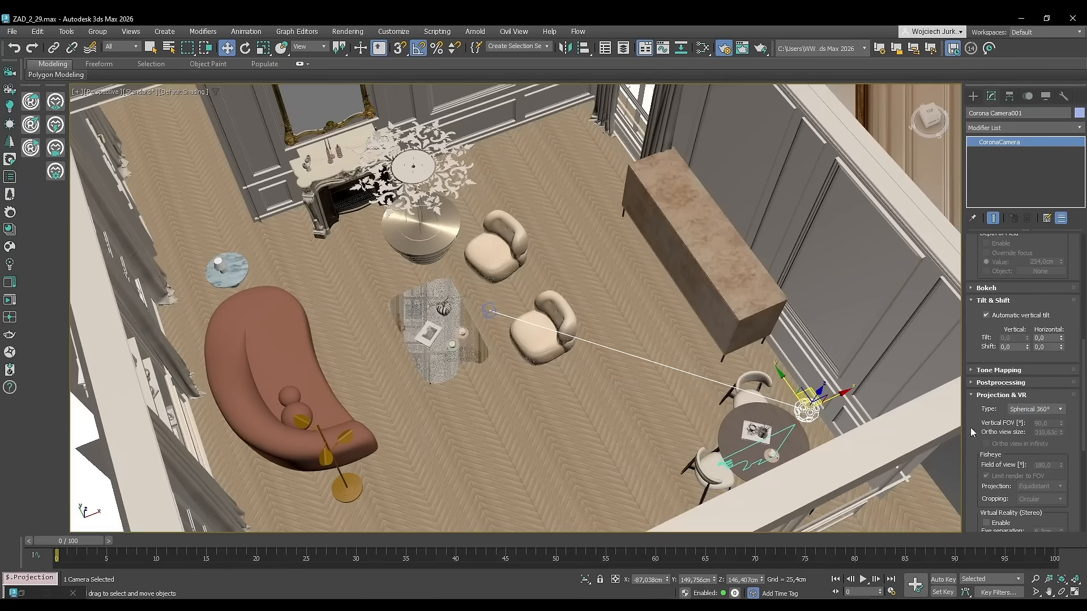
Move the camera to the middle of the room between the armchairs and the sideboard, checking its position from above.
middle_click_drag(826, 345, 730, 402, "alt")
left_click_drag(780, 430, 536, 339)
middle_click_drag(536, 308, 565, 364)
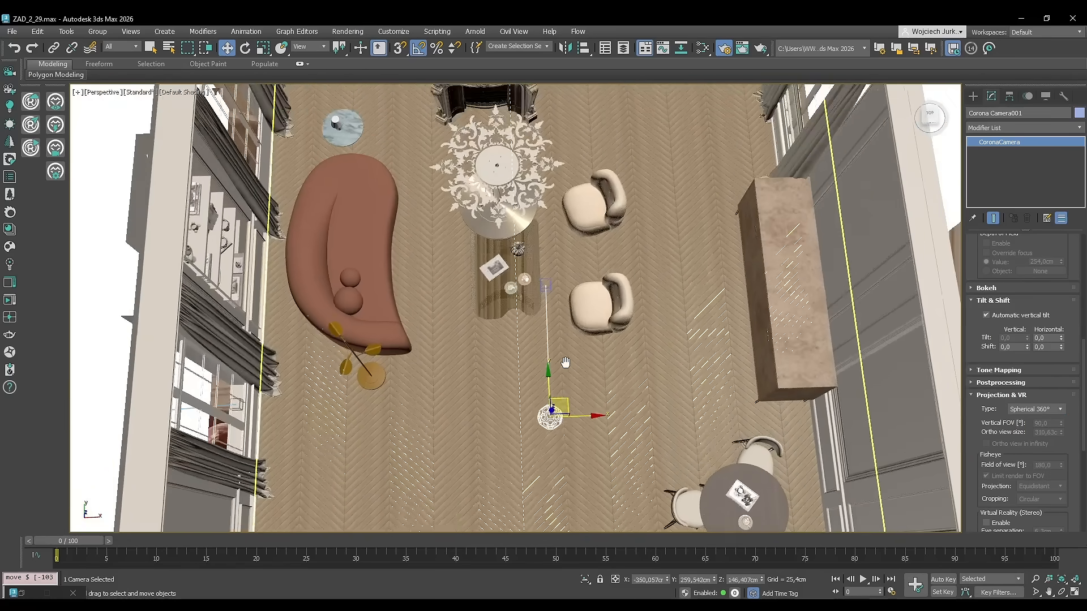
key("alt+w")
middle_click(276, 211)
key("t")
scroll(276, 210, "down", 6)
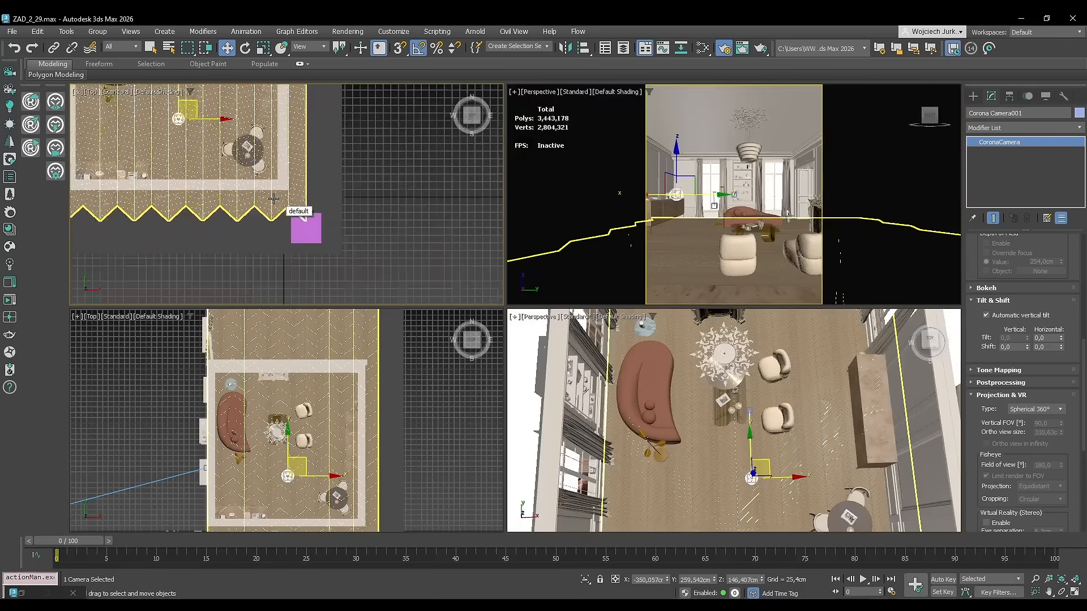
middle_click_drag(251, 193, 313, 232)
scroll(311, 229, "up", 4)
left_click(474, 219)
middle_click_drag(296, 193, 312, 264)
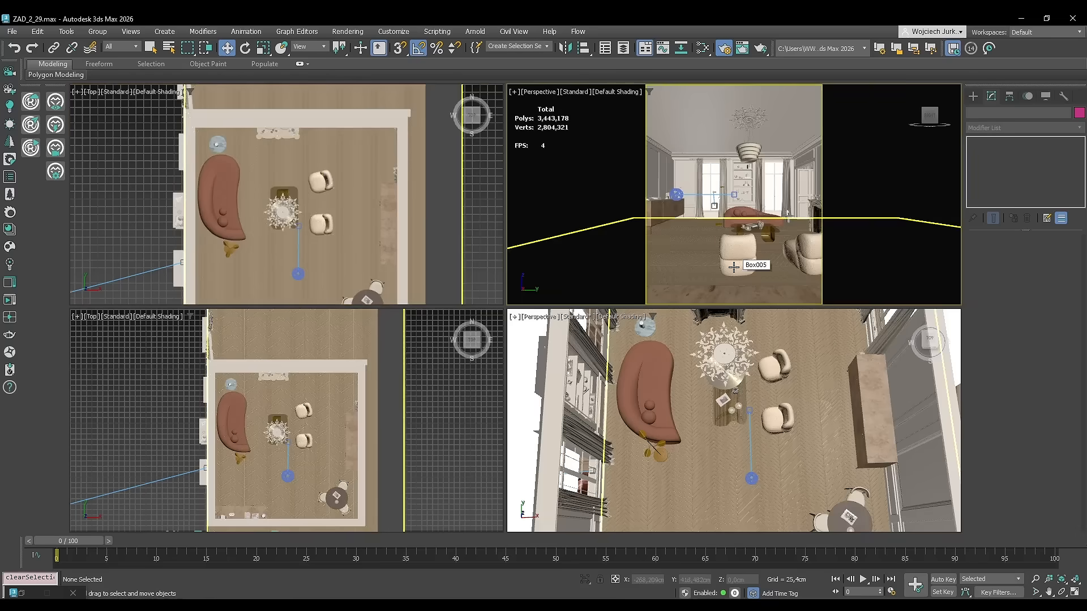
Switch a viewport to the camera view and set the render output size to 3000 × 1500.
key("c")
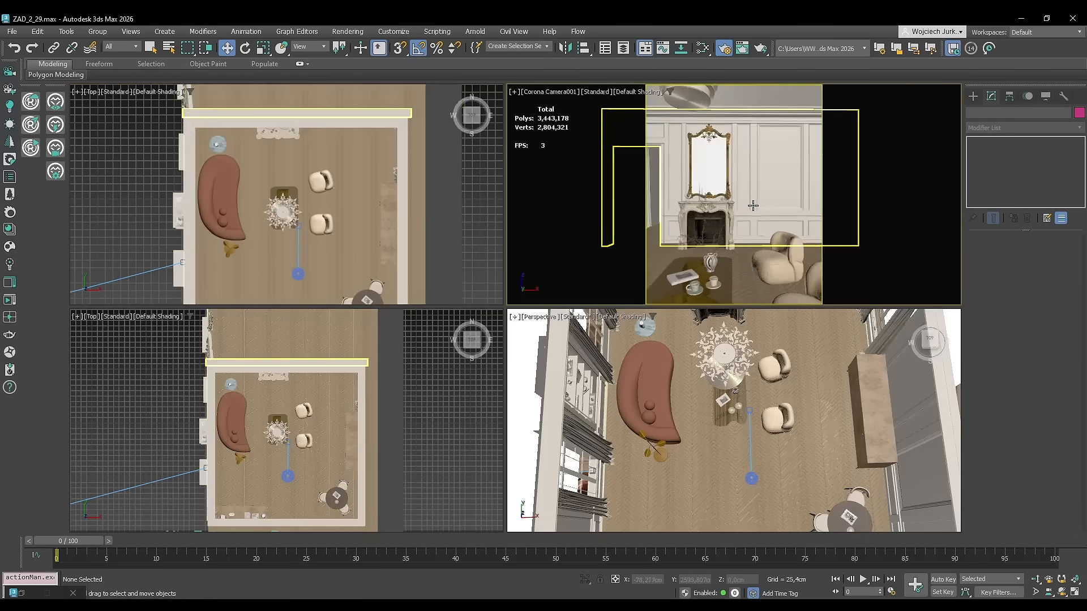
key("F10")
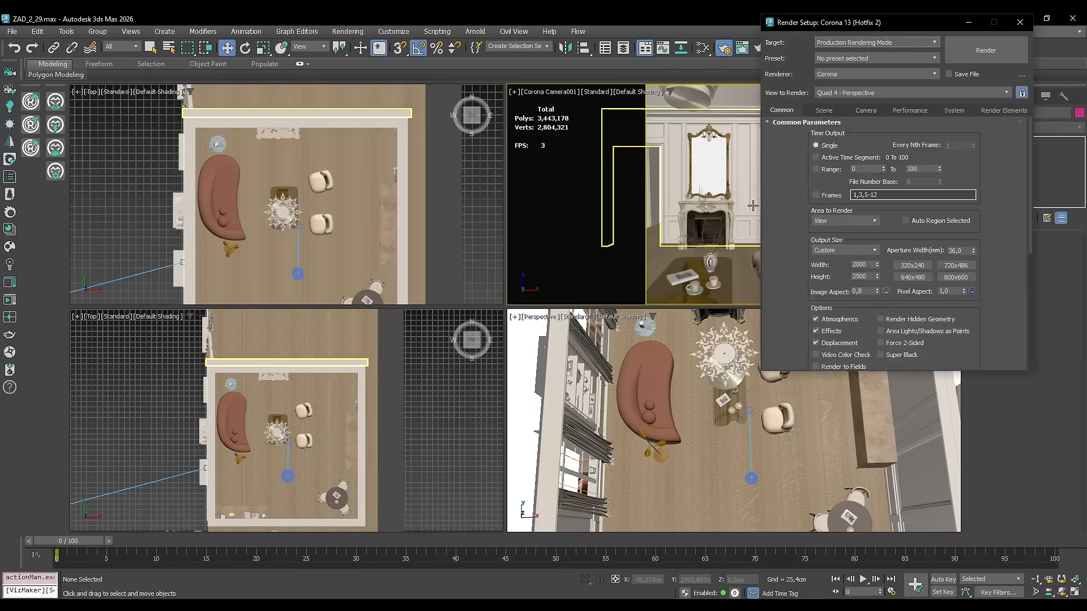
left_click_drag(831, 28, 790, 74)
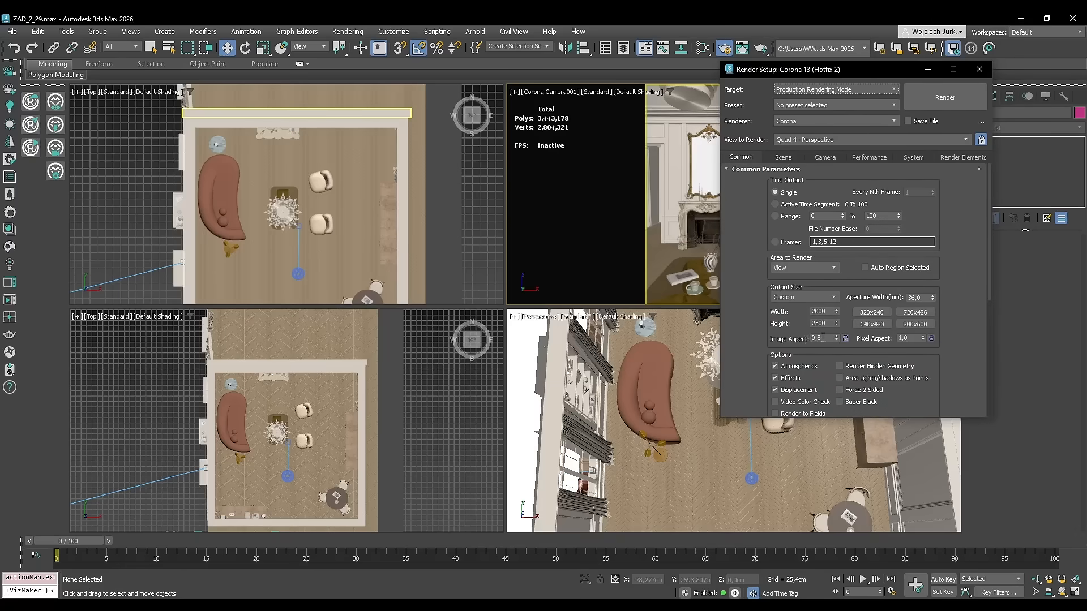
left_click_drag(843, 335, 576, 345)
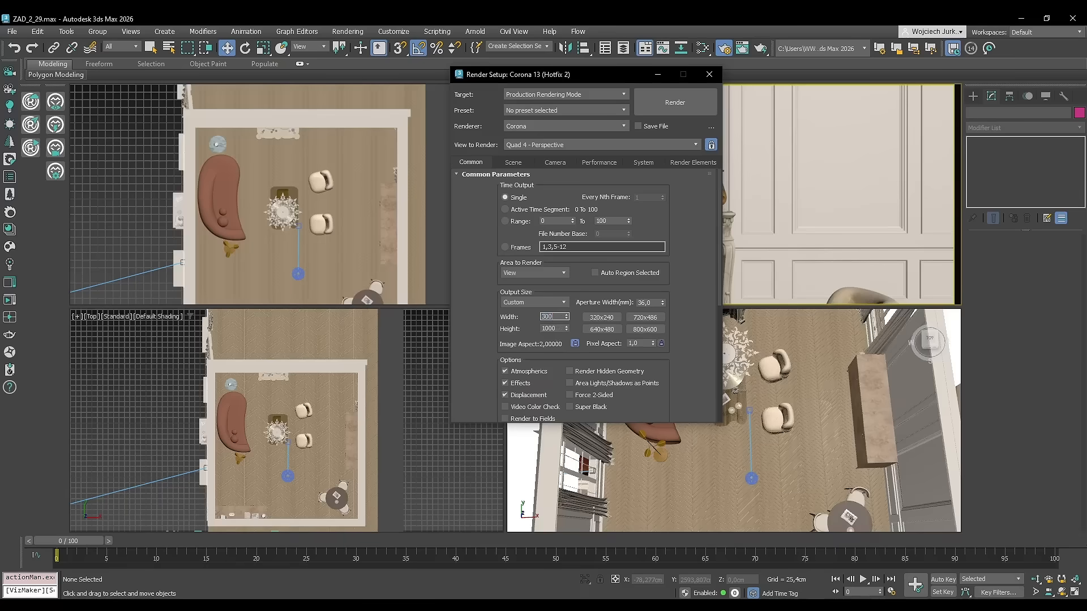
Review the existing render elements and the available element types, cancelling without adding a new one.
left_click(692, 162)
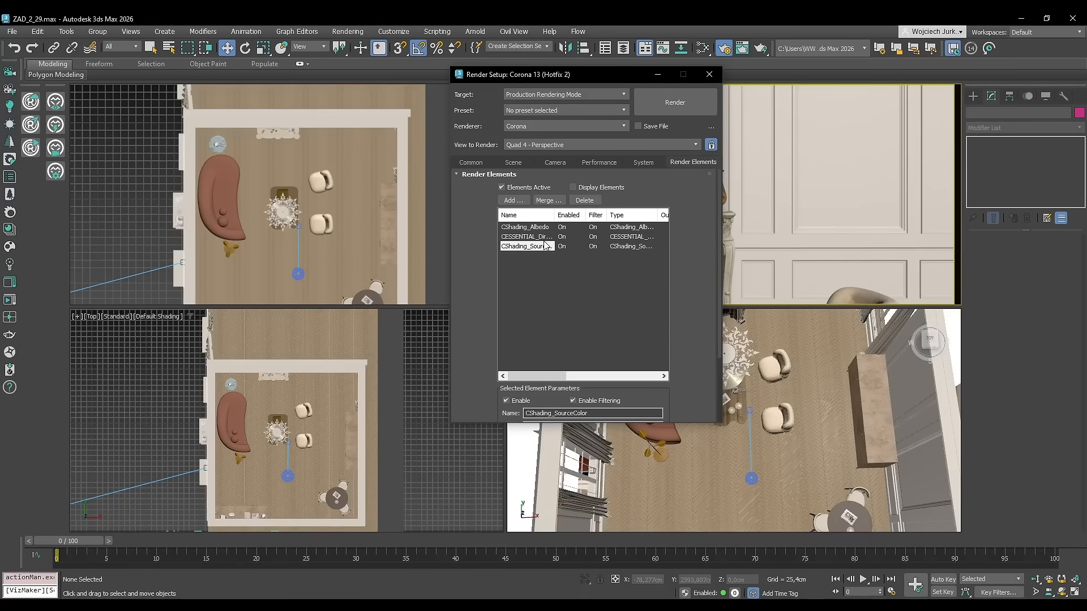
left_click_drag(559, 220, 600, 221)
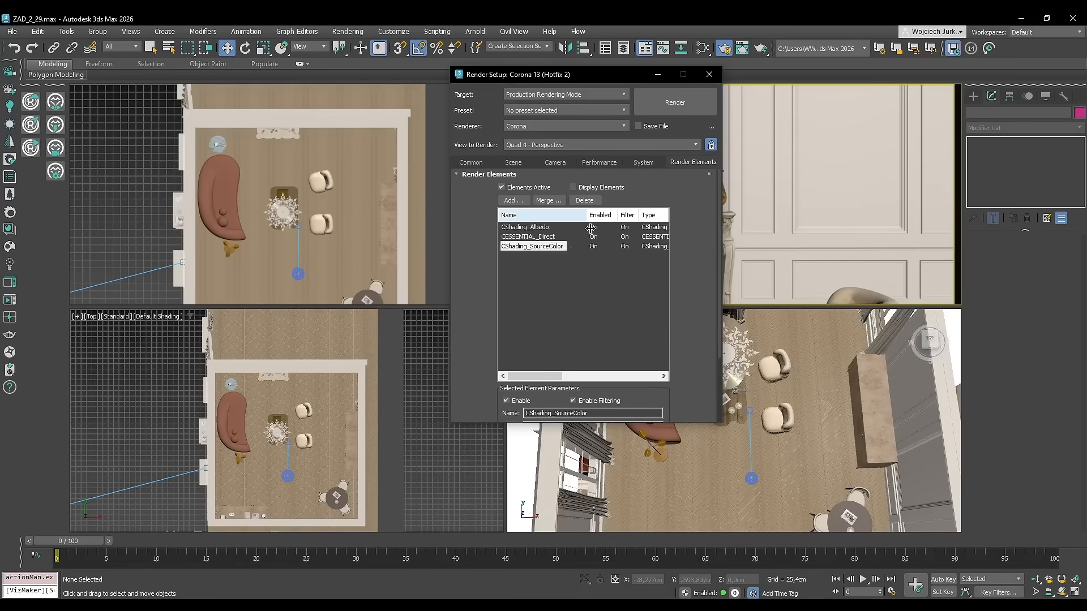
left_click(550, 247)
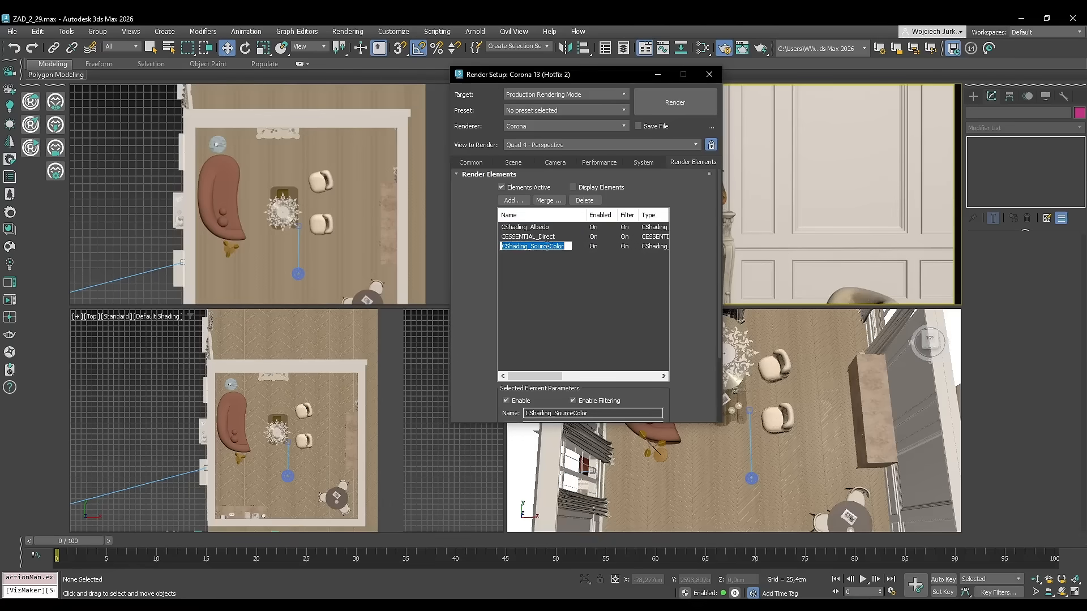
left_click(513, 200)
scroll(539, 237, "down", 4)
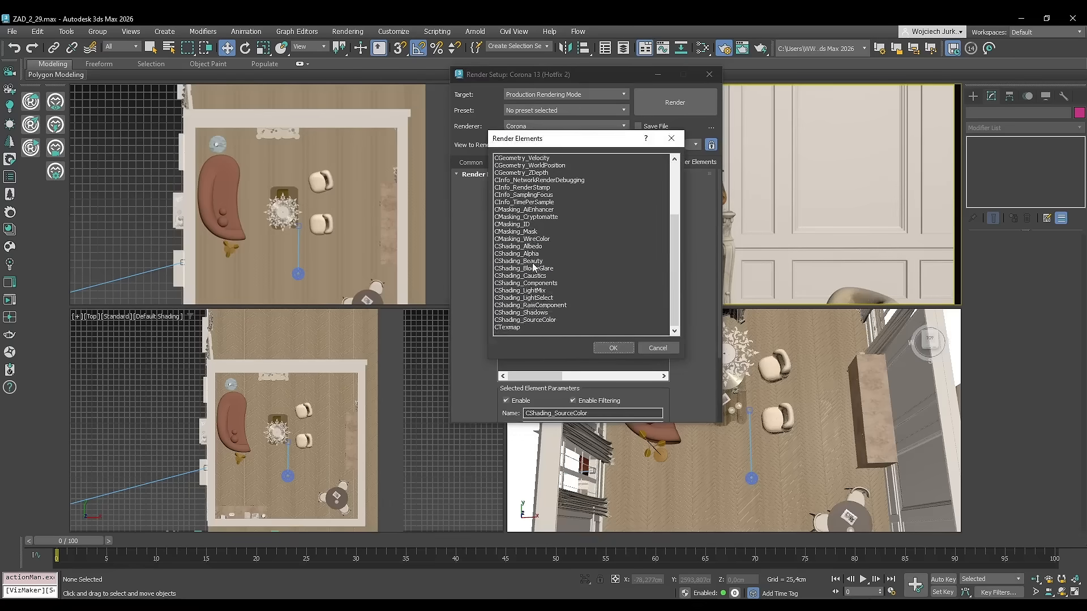
left_click(543, 322)
left_click(658, 349)
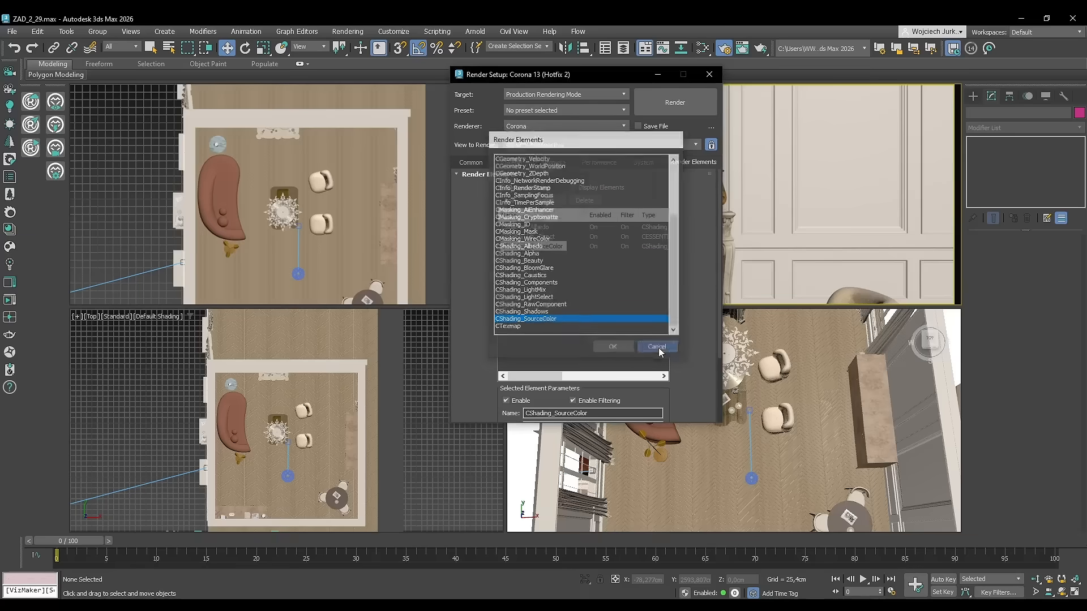
Set the view to render to Quad 4 - Corona Camera001 and render the panorama.
left_click(480, 163)
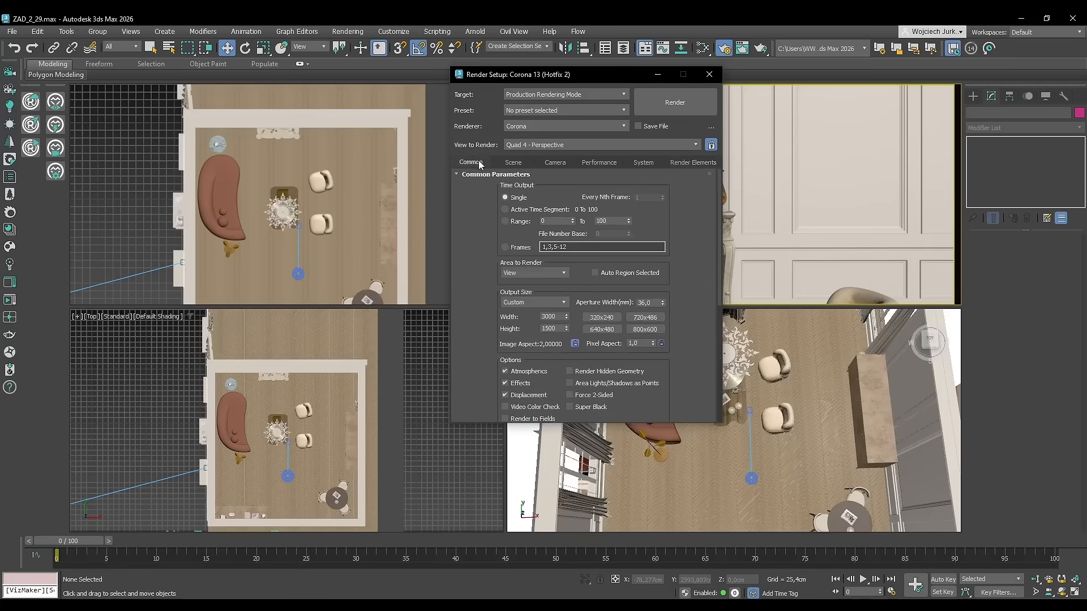
left_click_drag(586, 79, 278, 76)
left_click(362, 140)
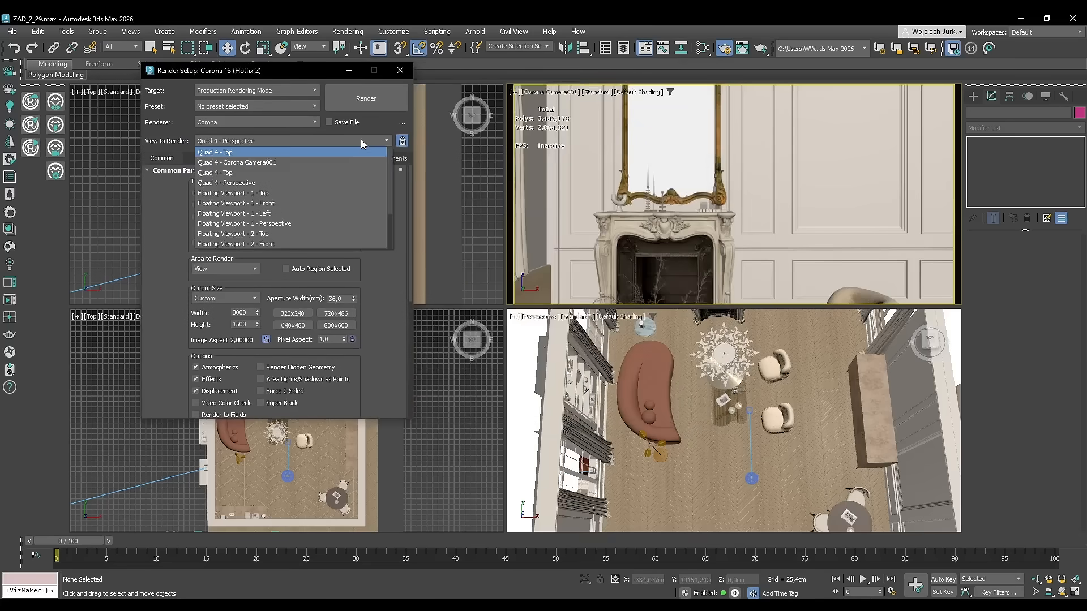
left_click(281, 163)
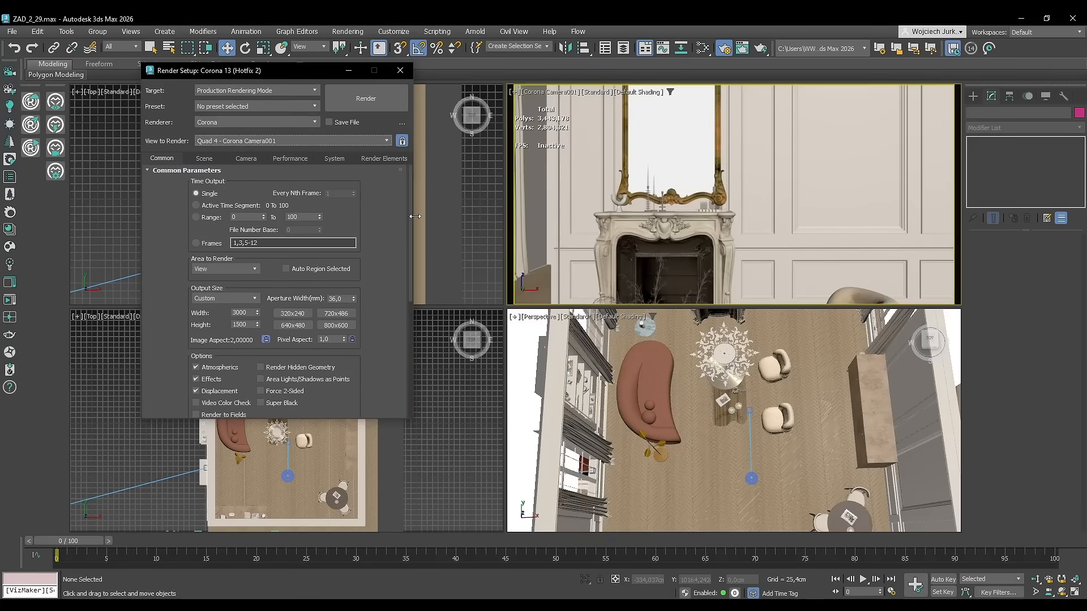
left_click(383, 99)
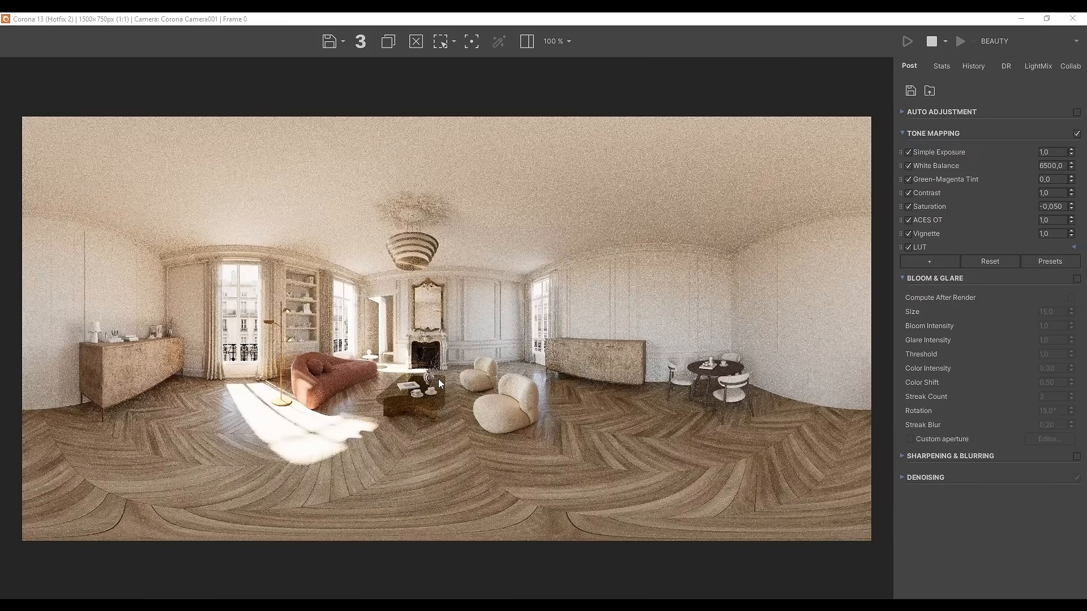
Zoom into the rendered panorama to inspect its detail.
scroll(321, 351, "up", 4)
scroll(359, 379, "down", 4)
scroll(307, 429, "up", 2)
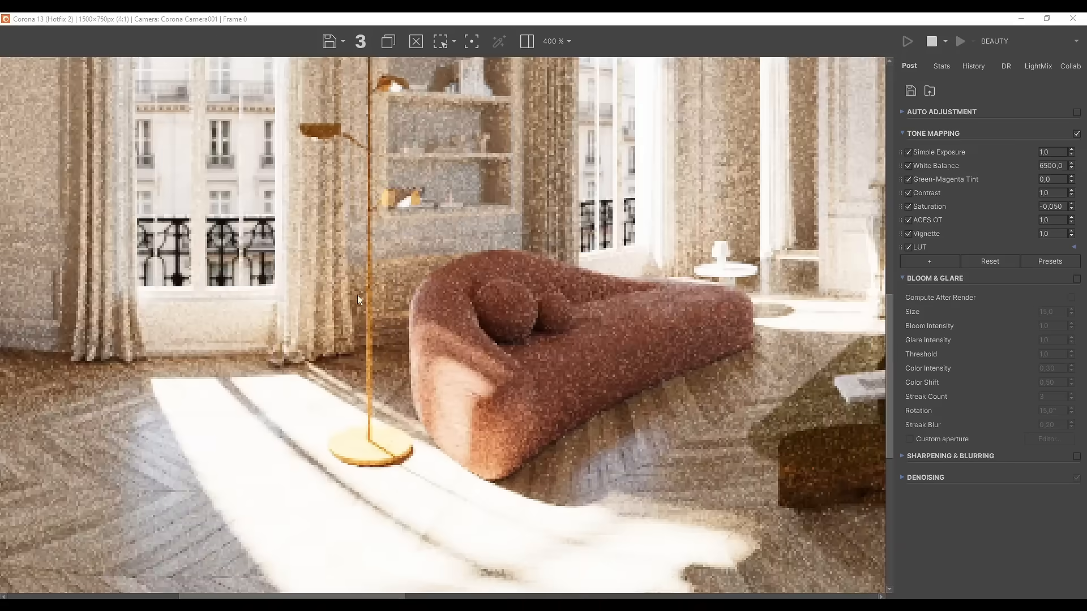
scroll(424, 315, "down", 3)
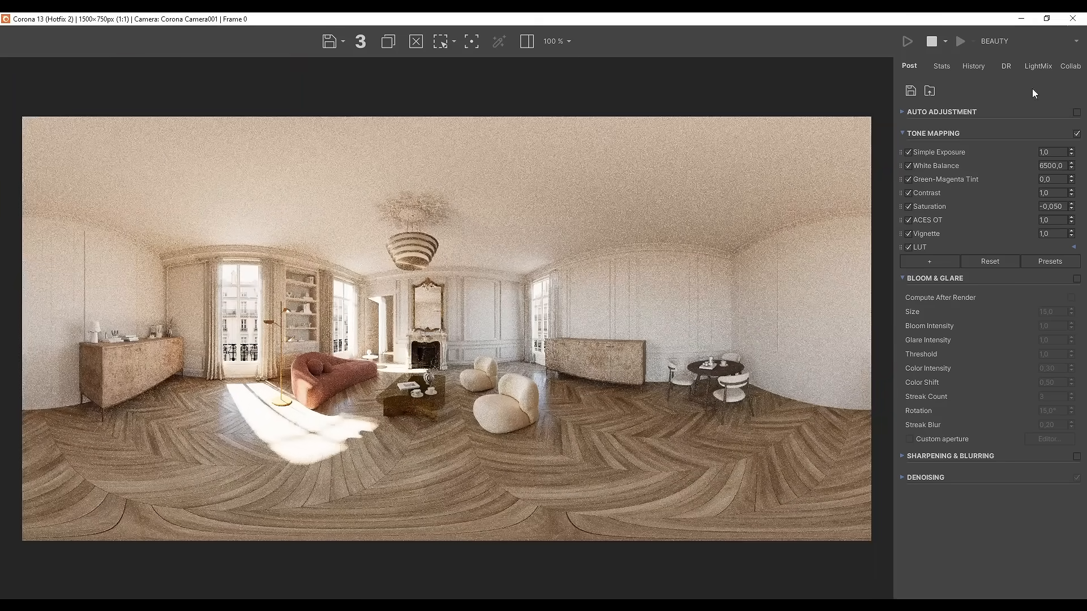
Switch the frame buffer display to the CShading_SourceColor channel.
left_click(1077, 46)
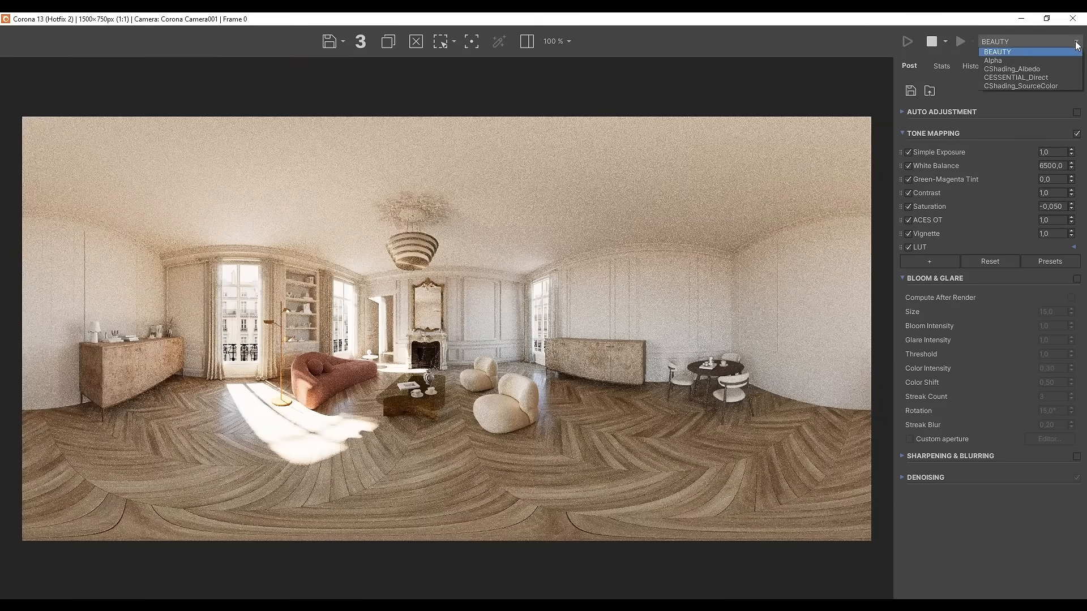
left_click(1059, 86)
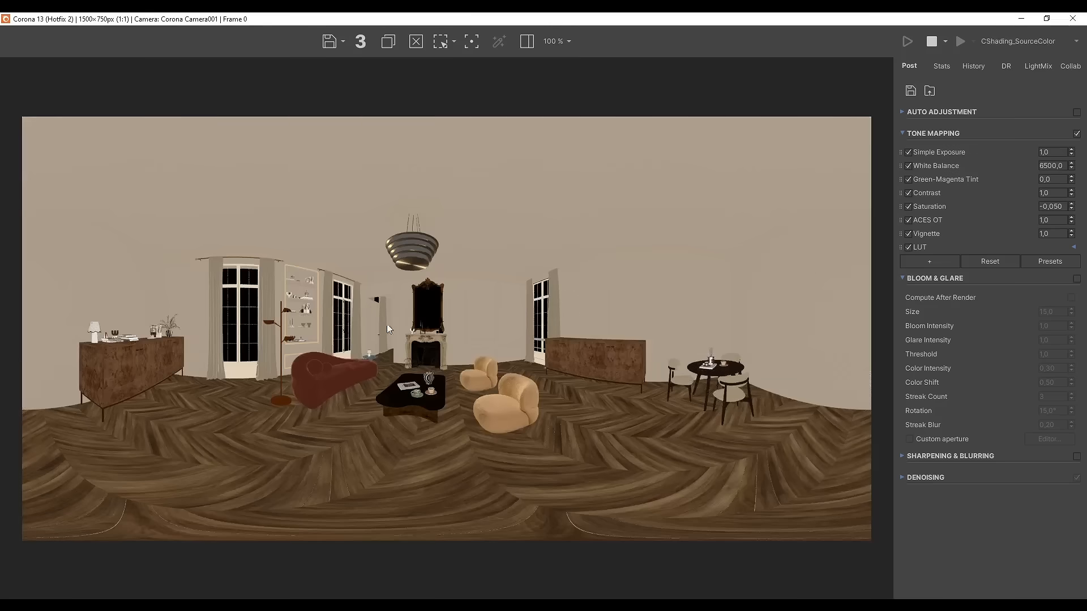
left_click(1074, 41)
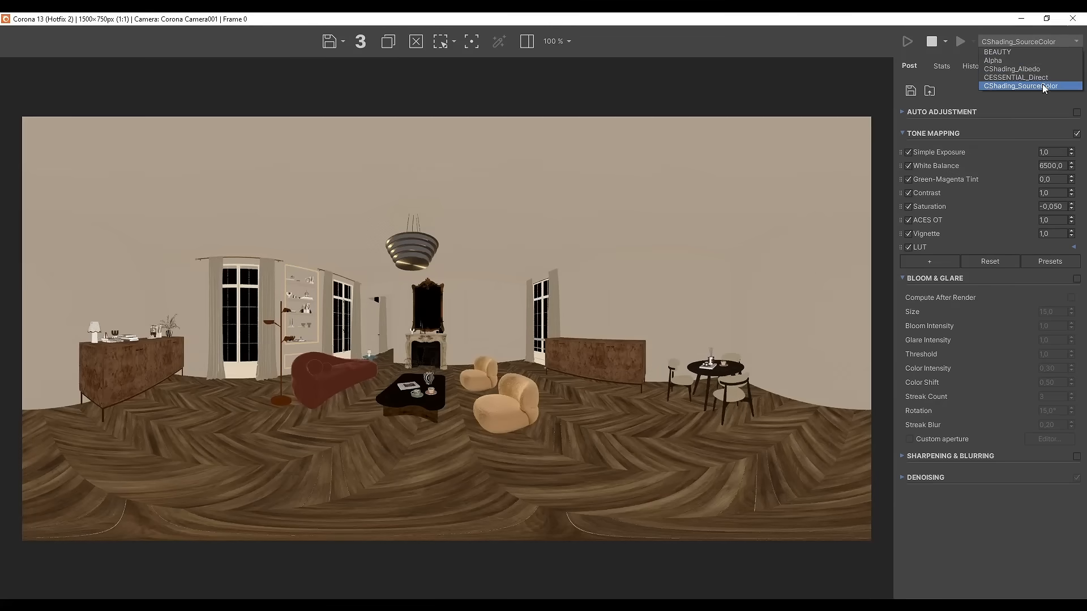
left_click(1029, 87)
scroll(301, 343, "up", 2)
scroll(443, 385, "down", 1)
scroll(444, 385, "down", 1)
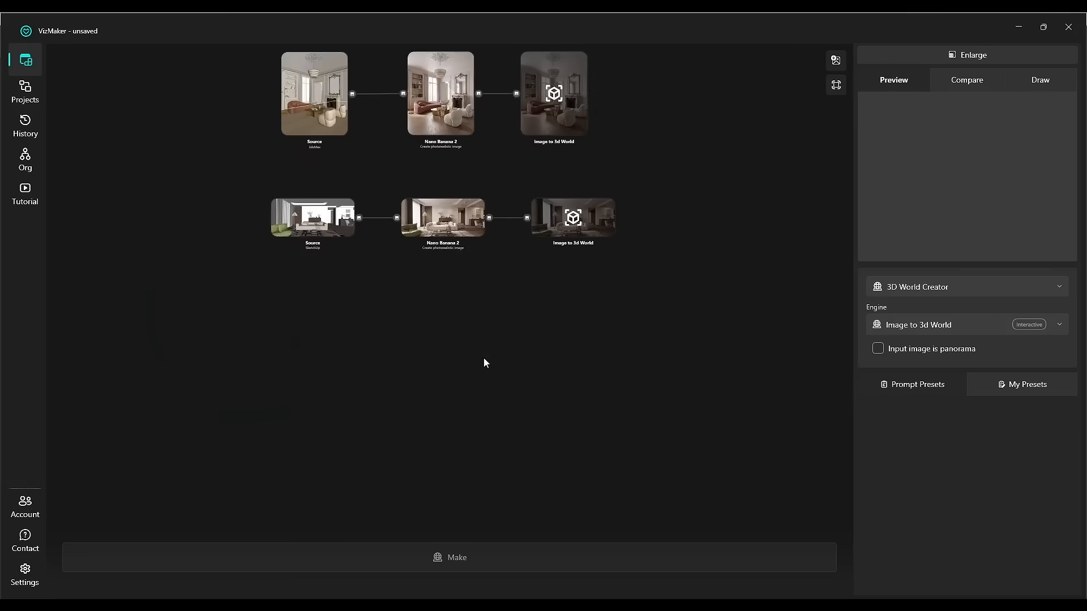
Add the source-colour panorama as a new source node and generate a photorealistic image from it with Nano Banana Pro.
right_click(484, 359)
left_click(519, 392)
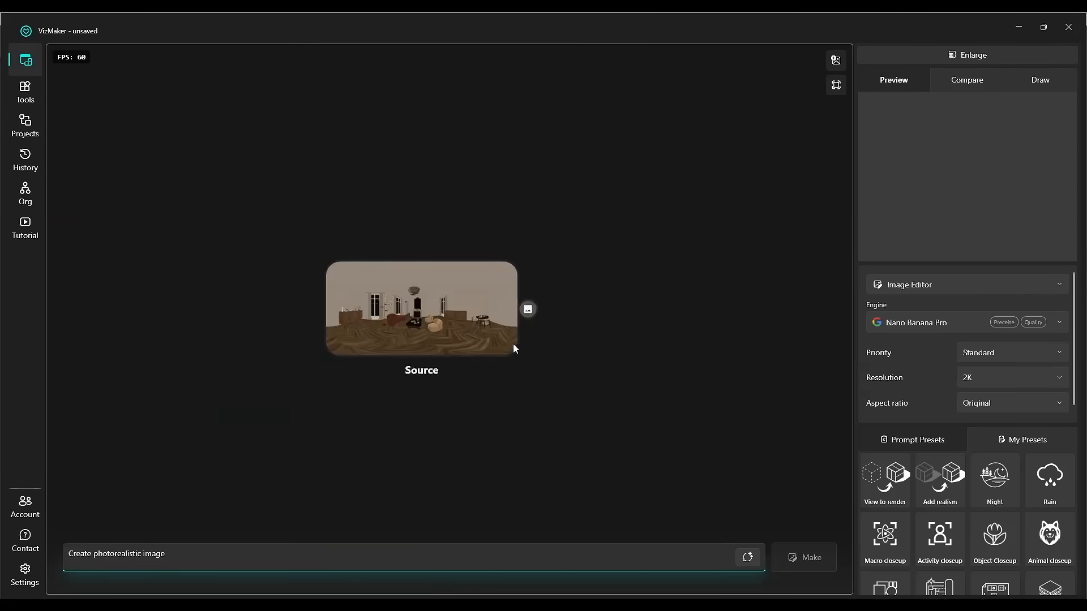
left_click(457, 341)
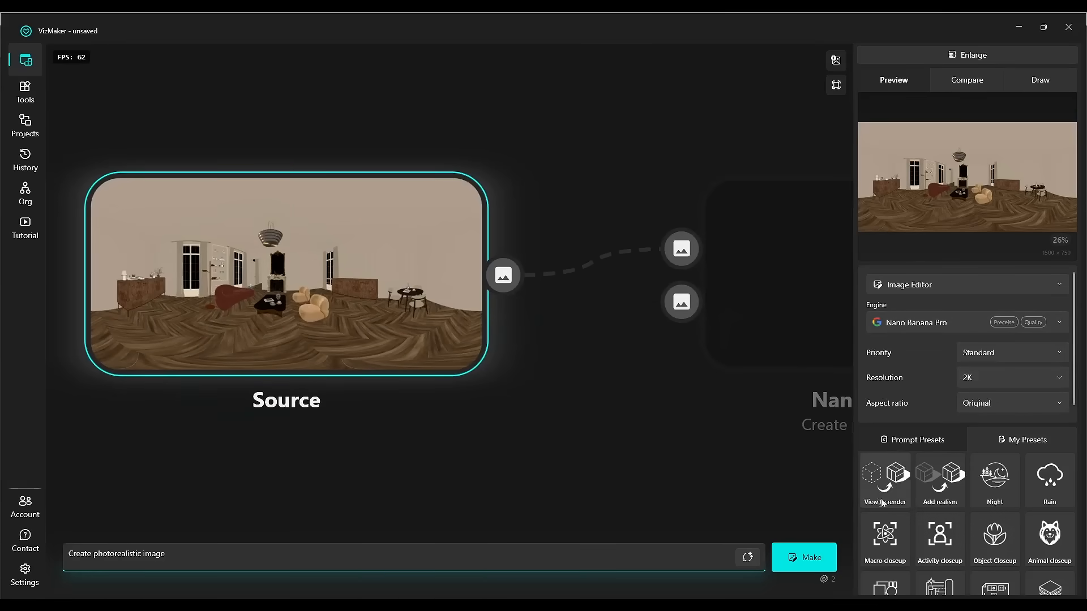
left_click(807, 557)
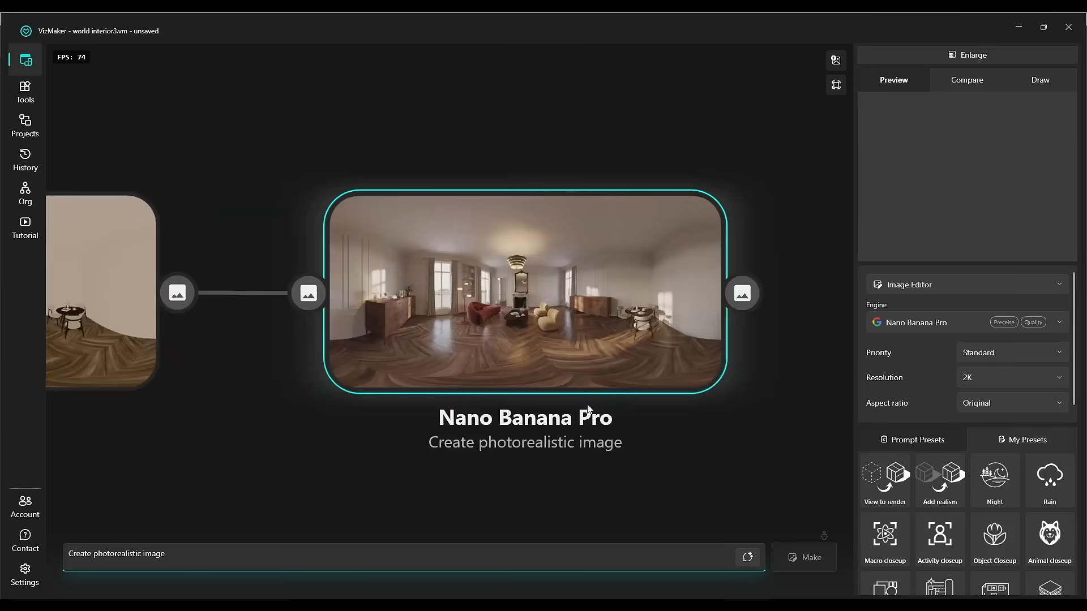
Inspect the generated photorealistic panorama in the node graph.
left_click(555, 331)
scroll(526, 329, "down", 6)
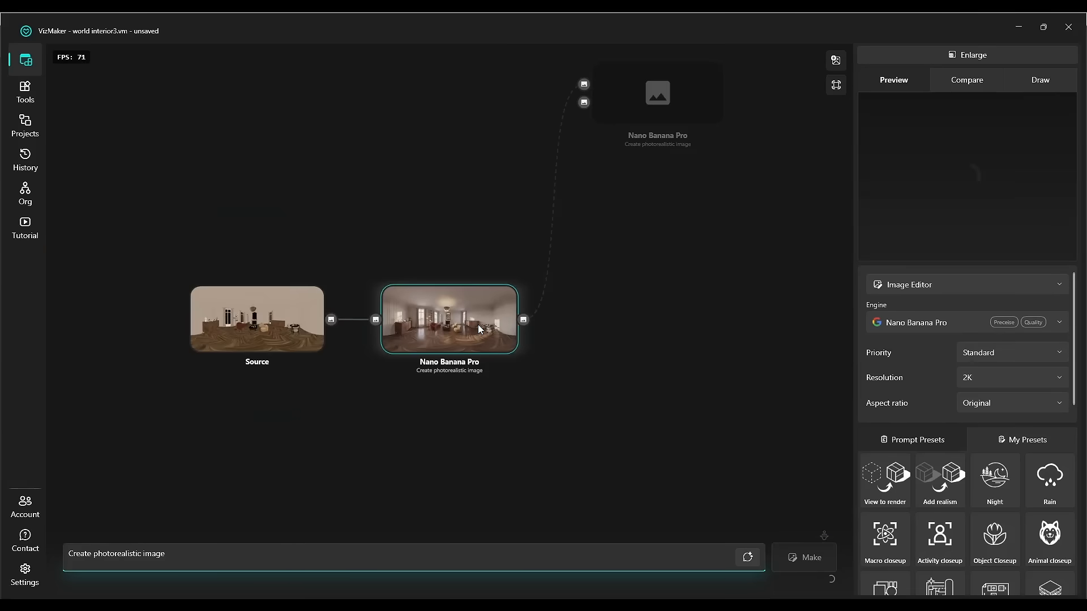
scroll(477, 324, "up", 7)
middle_click_drag(272, 378, 398, 357)
scroll(470, 349, "up", 3)
middle_click_drag(693, 365, 595, 374)
scroll(664, 349, "down", 2)
scroll(600, 375, "down", 2)
scroll(702, 371, "up", 2)
middle_click_drag(654, 353, 706, 368)
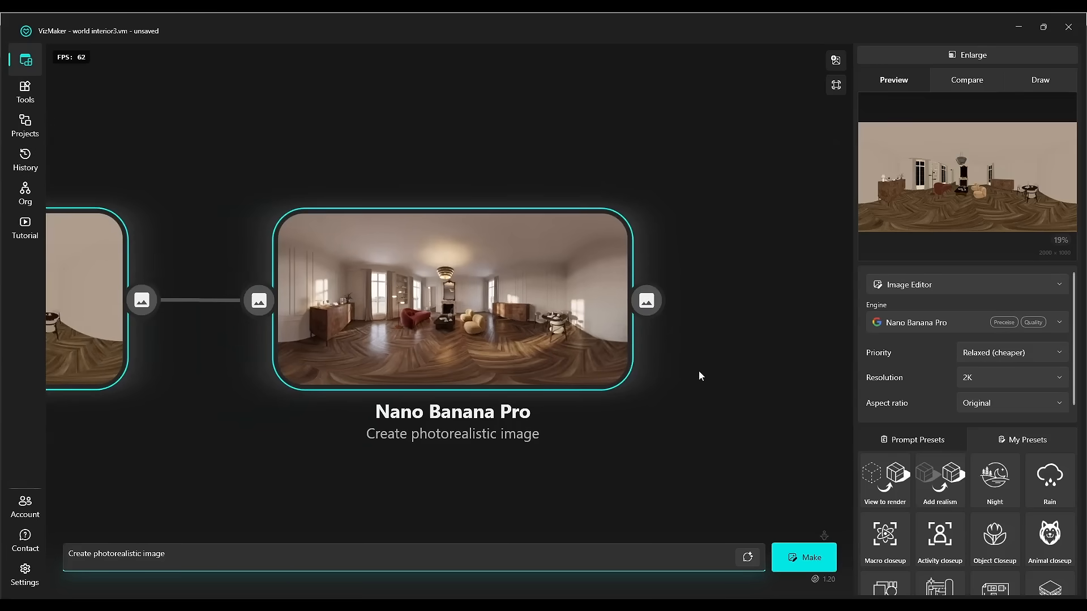
Add an Image to 3d World node with the 3D World Creator after the photorealistic panorama and generate the world.
left_click(698, 371)
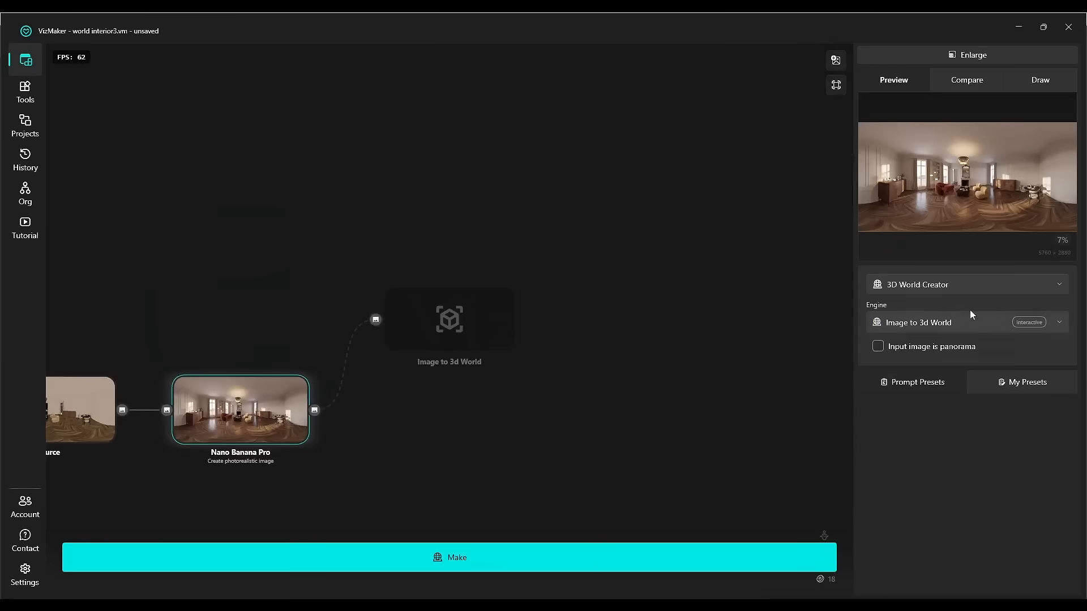
left_click(928, 284)
left_click(940, 443)
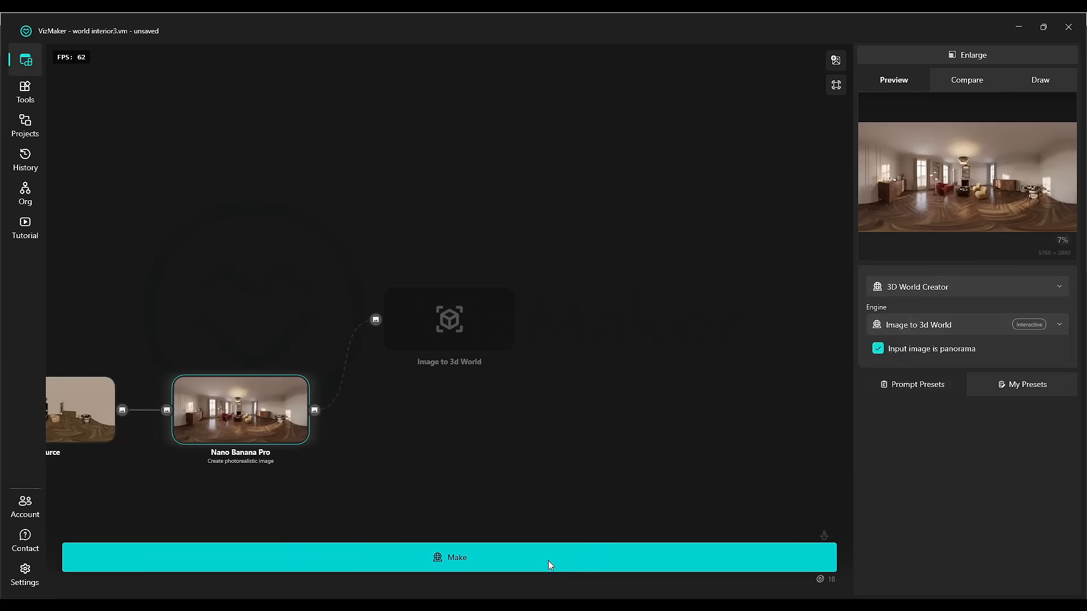
left_click(548, 561)
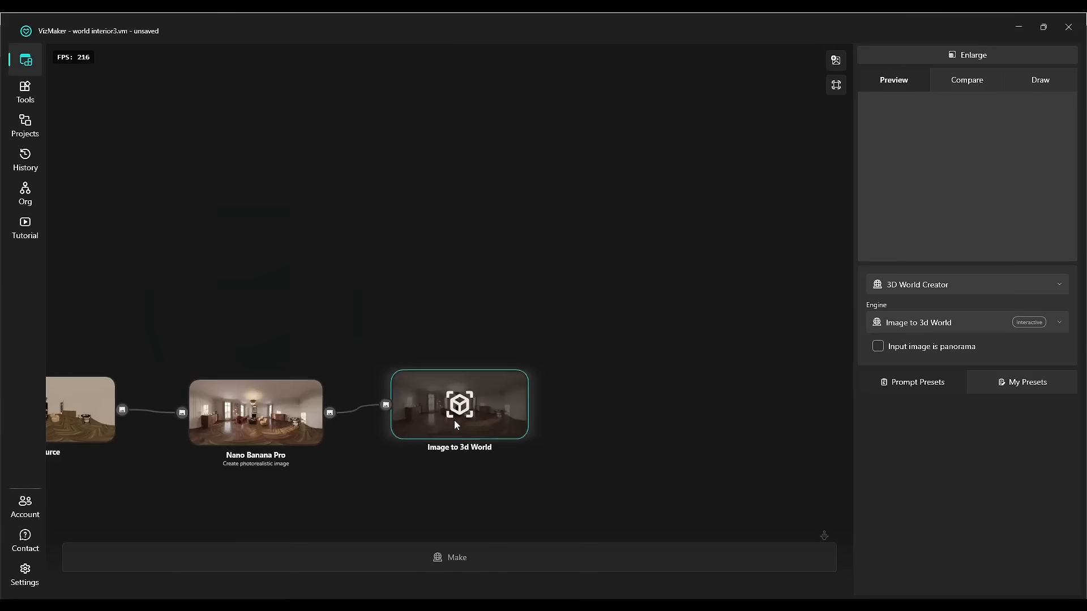
Copy an orange velvet sofa image from the Google image results for sofa.
middle_click_drag(455, 421, 449, 357)
scroll(451, 338, "up", 4)
scroll(558, 284, "up", 2)
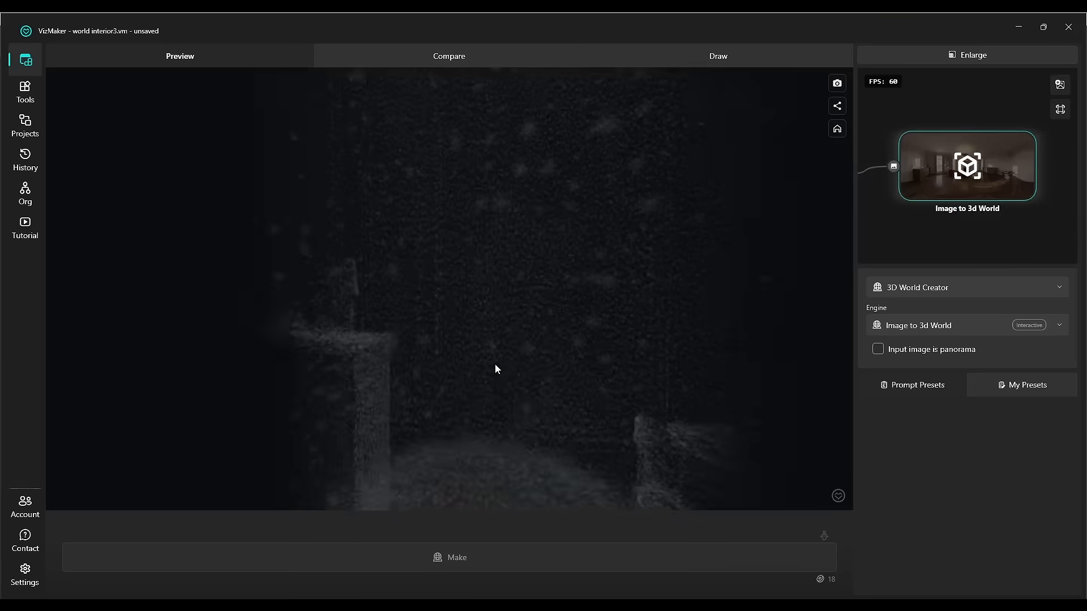
left_click_drag(495, 365, 668, 278)
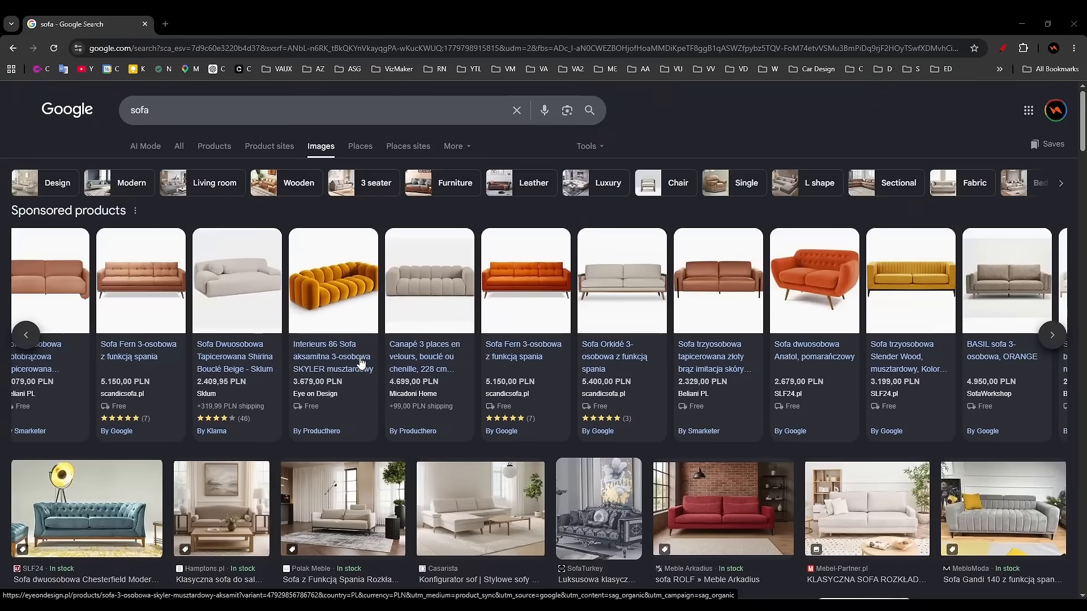
scroll(344, 279, "down", 1)
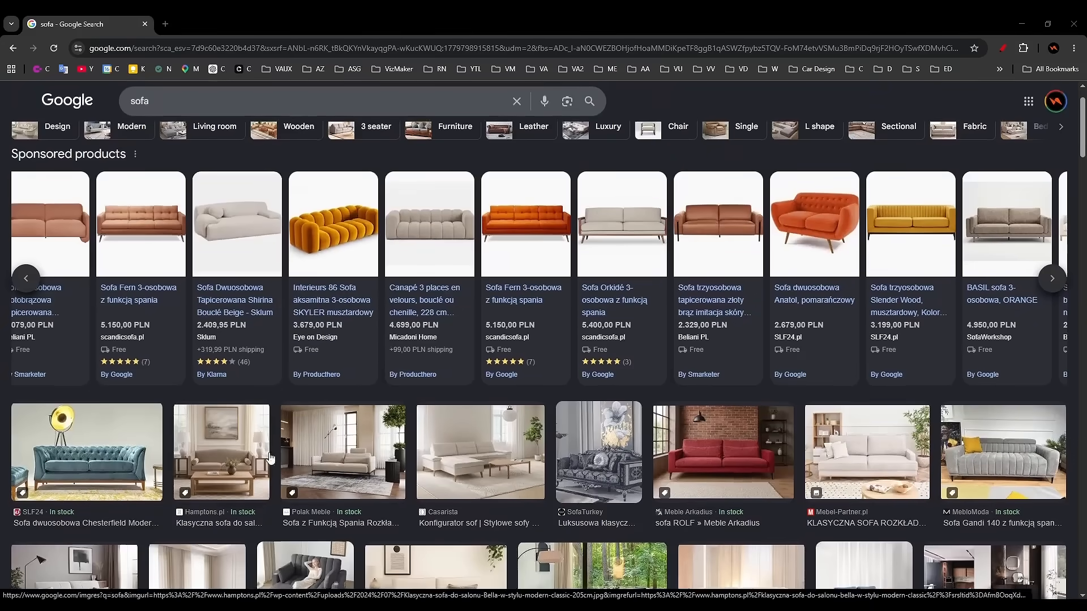
scroll(343, 279, "up", 1)
right_click(328, 300)
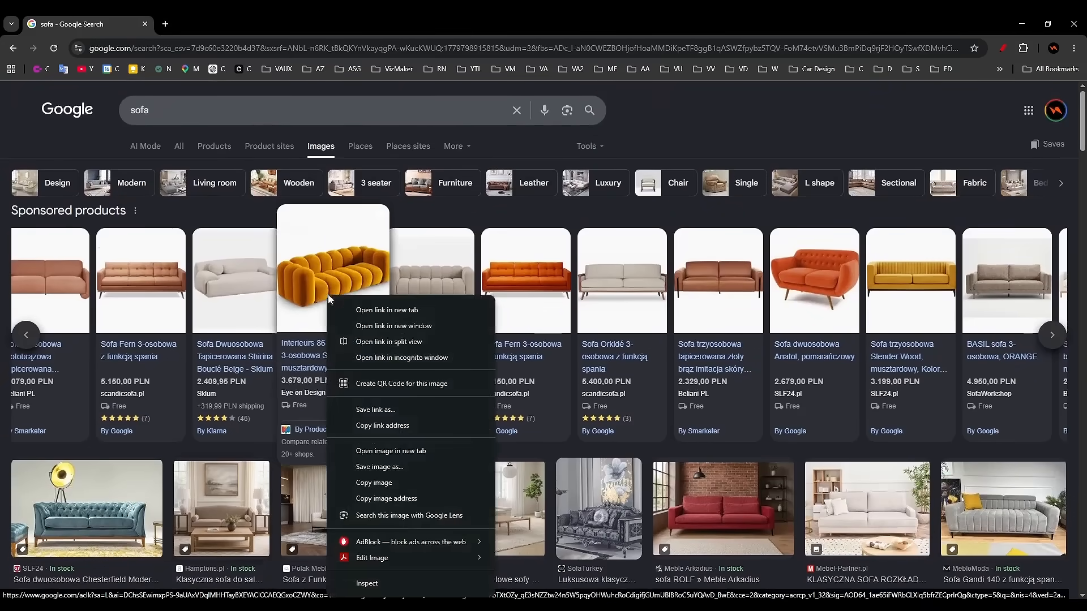
left_click(403, 485)
left_click(1018, 25)
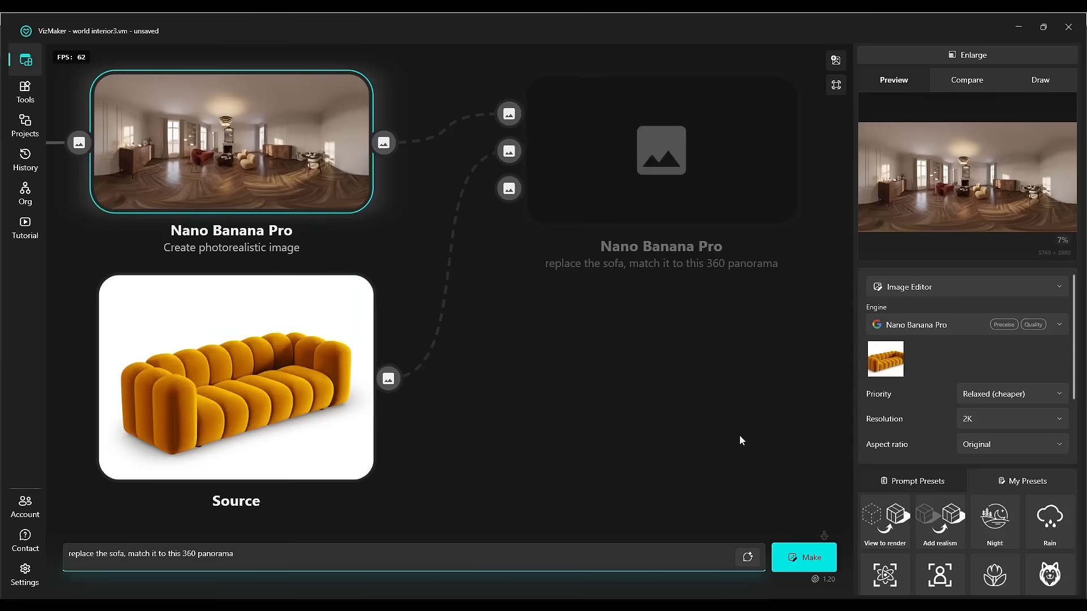
Generate the Nano Banana Pro edit that replaces the sofa using the prompt "replace the sofa, match it to this 360 panorama".
left_click(818, 561)
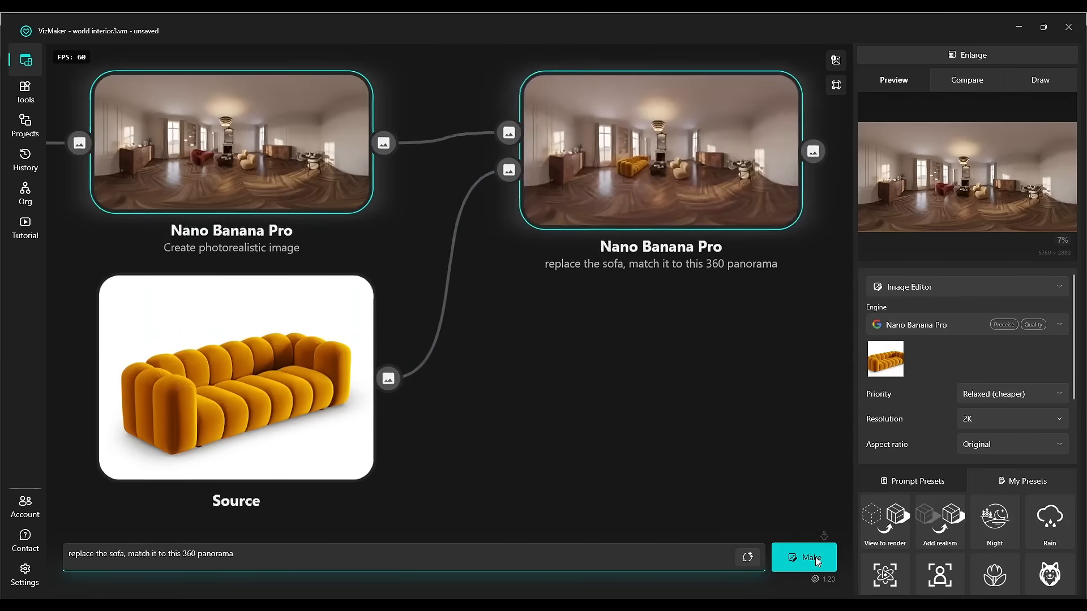
scroll(467, 328, "up", 5)
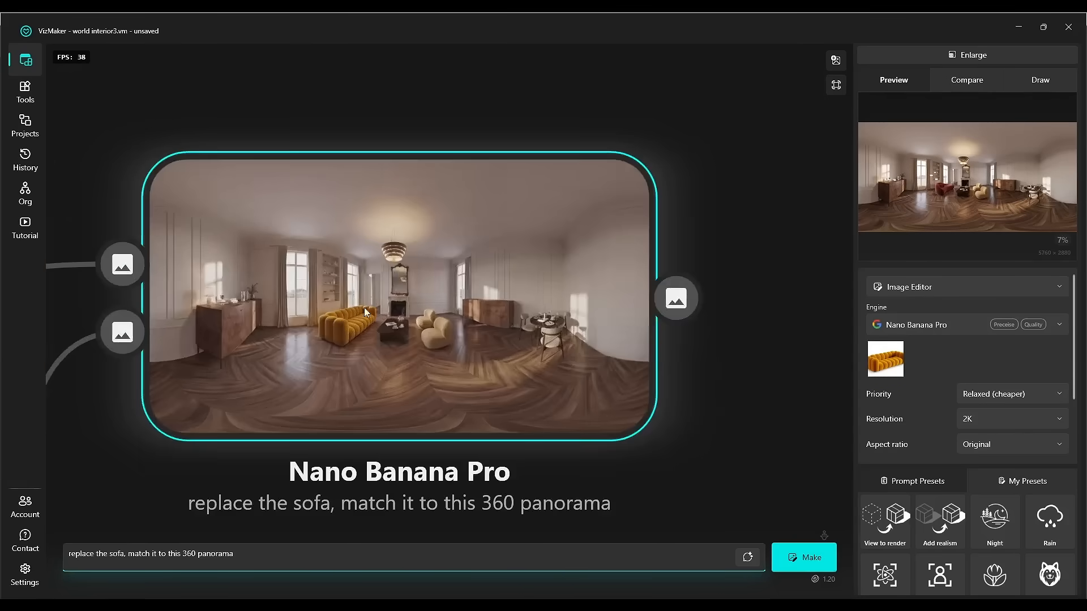
scroll(482, 349, "down", 2)
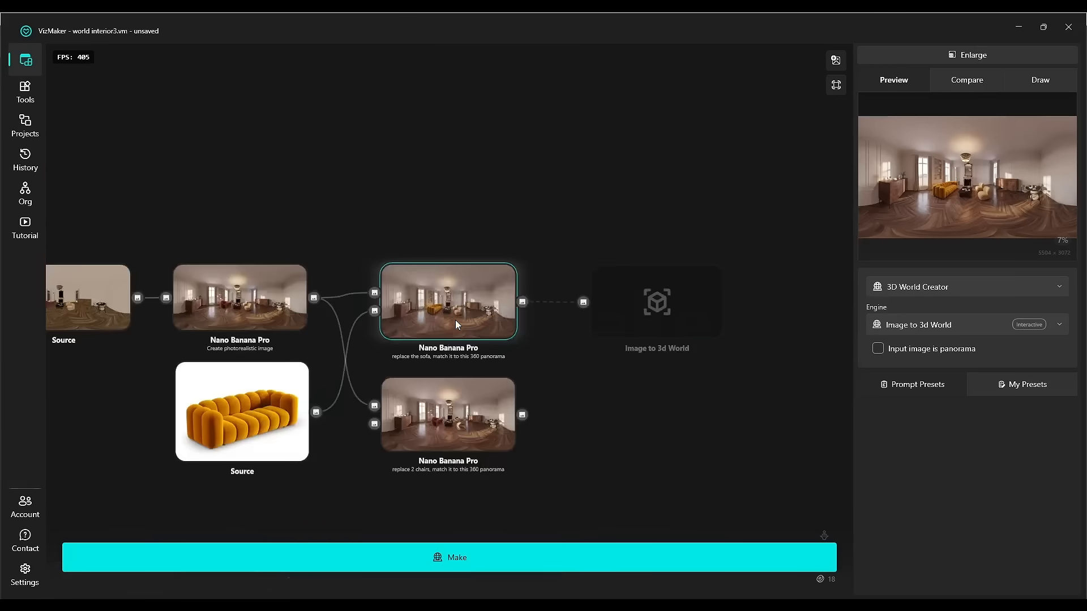
Mark the input as panorama on the Image to 3d World node after the sofa edit and generate the world.
scroll(455, 326, "up", 6)
scroll(766, 312, "down", 2)
scroll(770, 342, "up", 2)
middle_click_drag(770, 342, 689, 330)
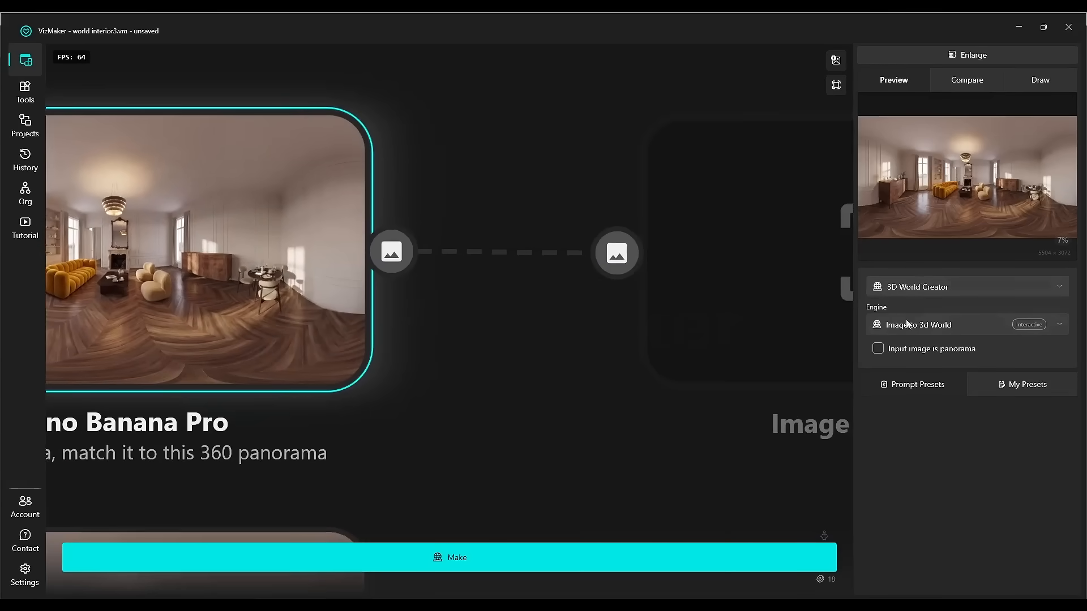
left_click(907, 352)
middle_click_drag(686, 362, 549, 374)
left_click(558, 557)
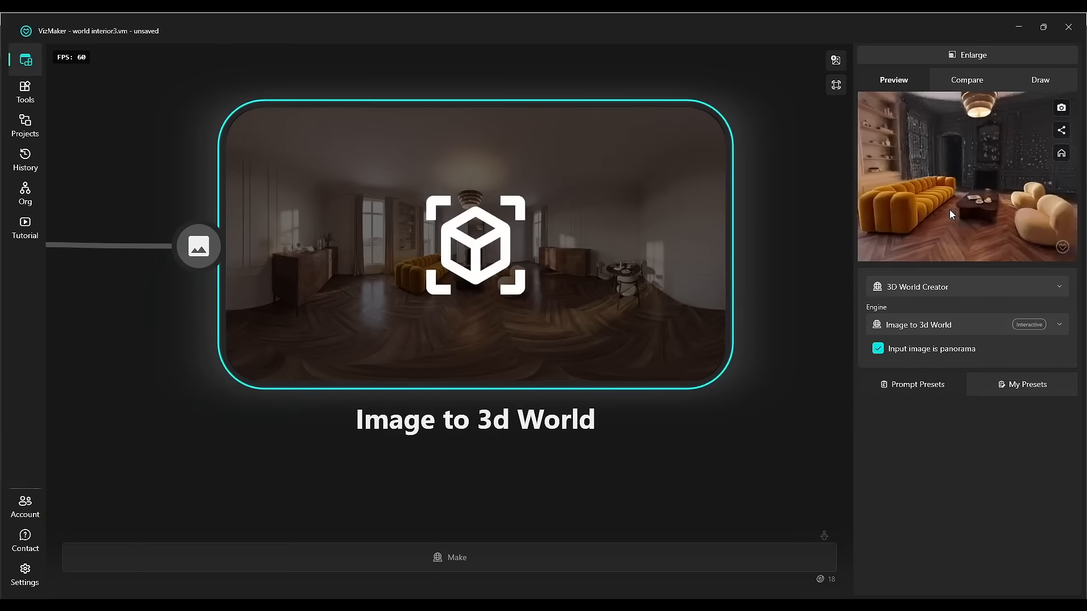
Inspect the sofa-edited panorama and its 3D world preview in the node graph.
scroll(299, 327, "down", 3)
middle_click_drag(298, 327, 732, 238)
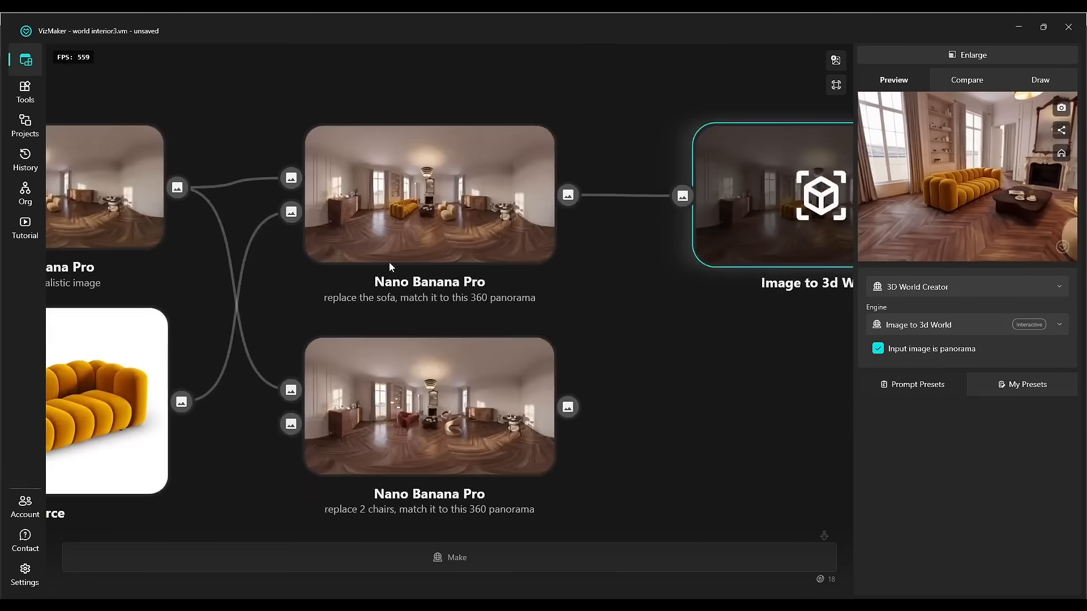
scroll(390, 264, "up", 3)
middle_click_drag(390, 263, 348, 322)
left_click_drag(1048, 197, 1006, 192)
middle_click_drag(633, 290, 614, 279)
scroll(613, 279, "down", 1)
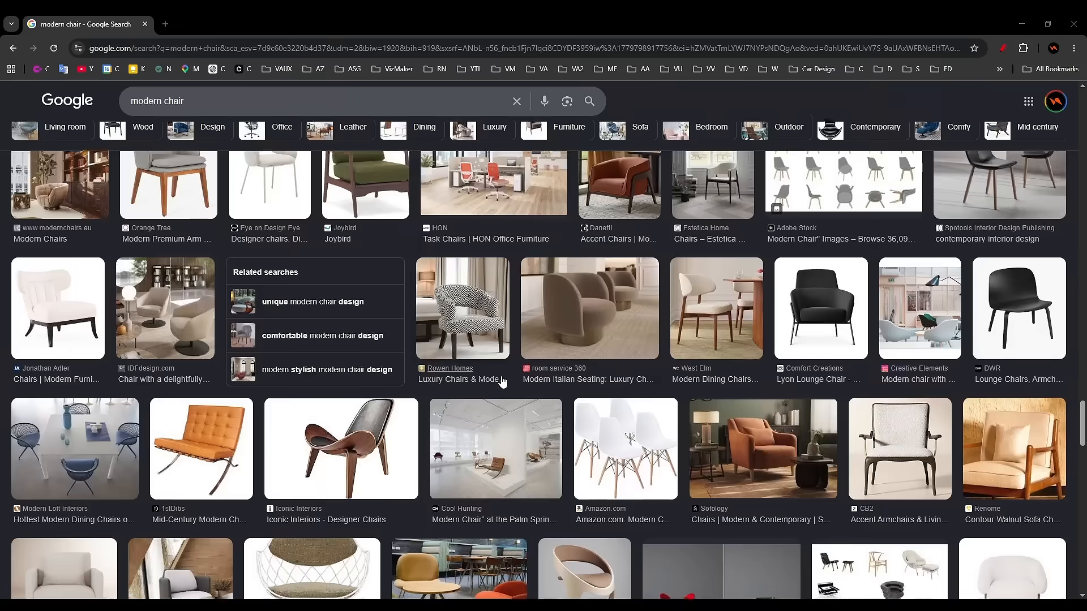
Copy a sculptural beige chair image from the Google image results for modern chair.
scroll(598, 307, "down", 4)
scroll(598, 308, "down", 1)
right_click(589, 356)
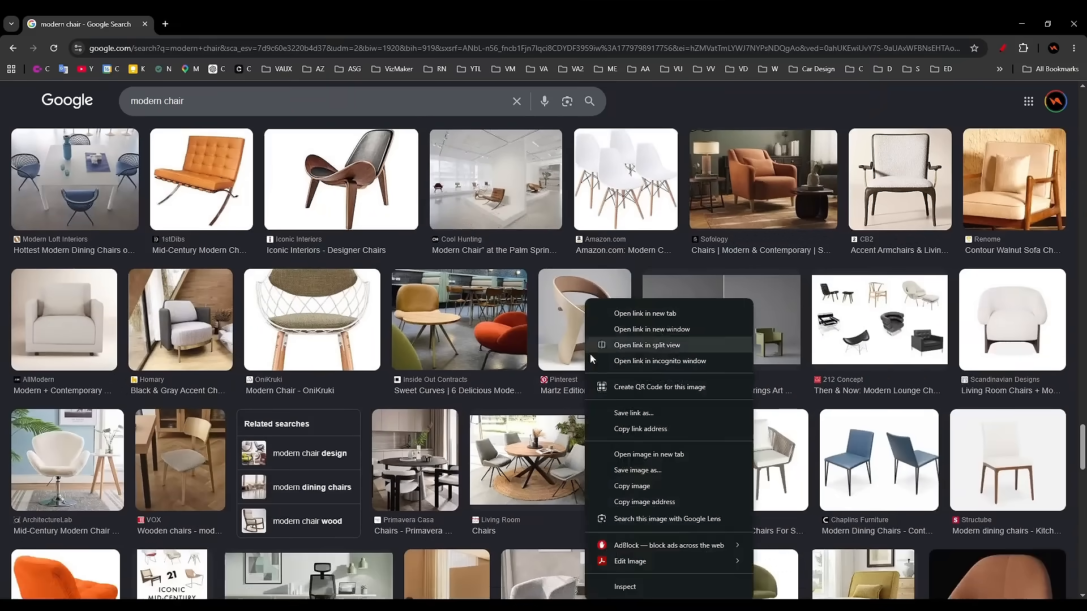
left_click(633, 487)
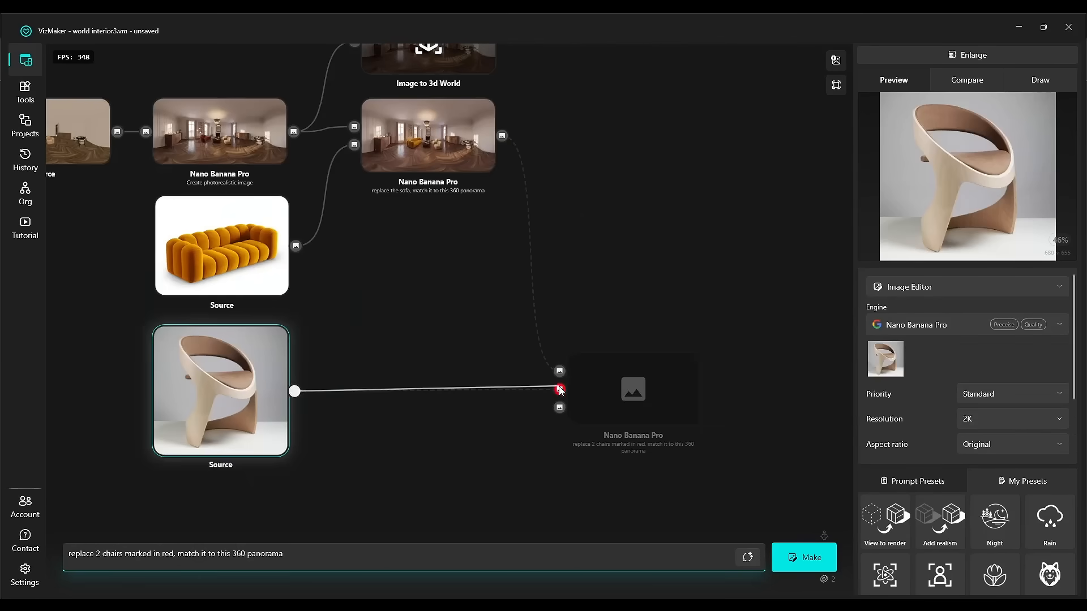
Connect the pasted chair image to the node prompted "replace 2 chairs marked in red, match it to this 360 panorama" and generate it.
left_click_drag(560, 389, 559, 389)
left_click(813, 566)
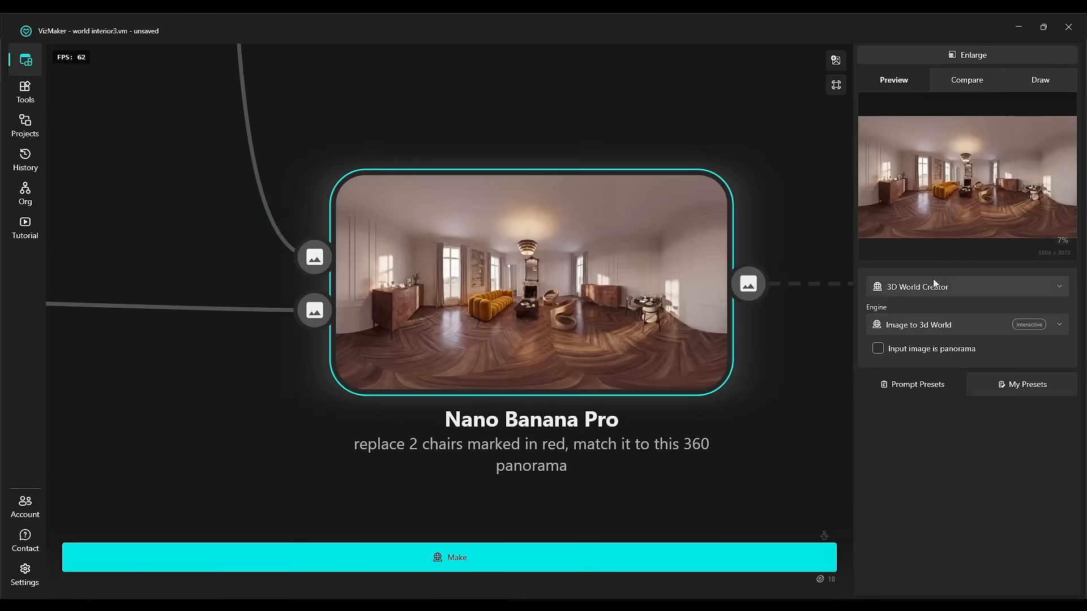
Generate a 3D world from the chair-replaced panorama with the 3D World Creator, marking the input as panorama.
left_click(933, 286)
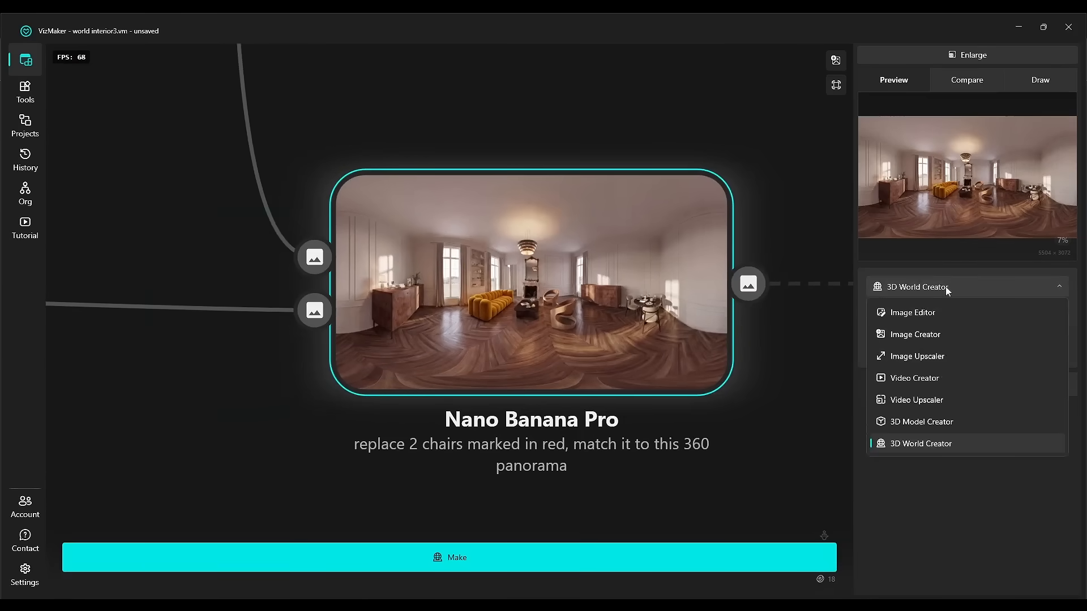
left_click(945, 287)
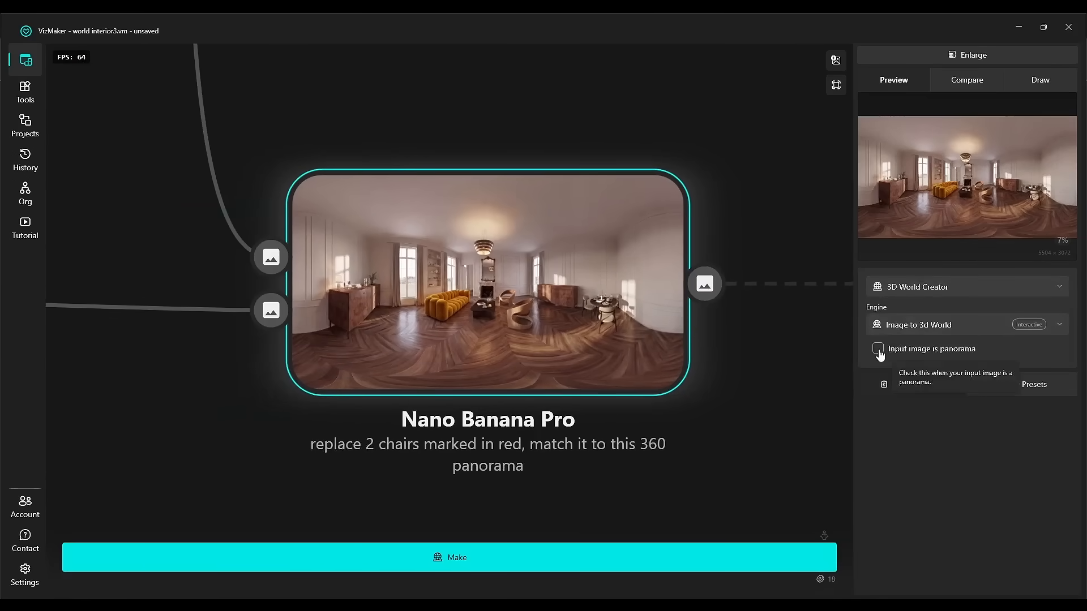
left_click(879, 351)
left_click(742, 558)
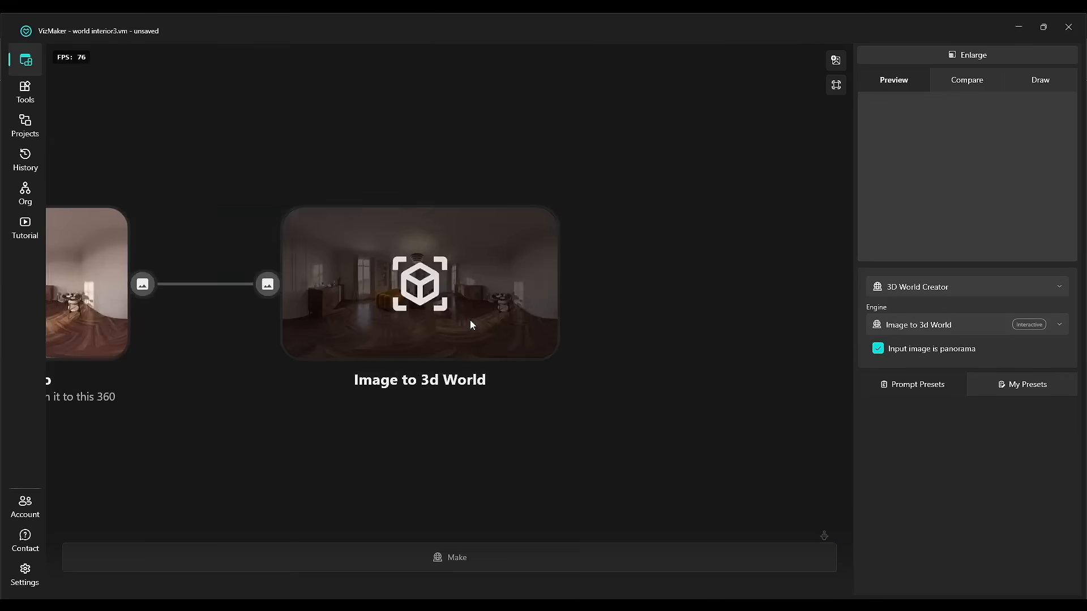
Enlarge the preview and explore the generated 3D world.
left_click(974, 55)
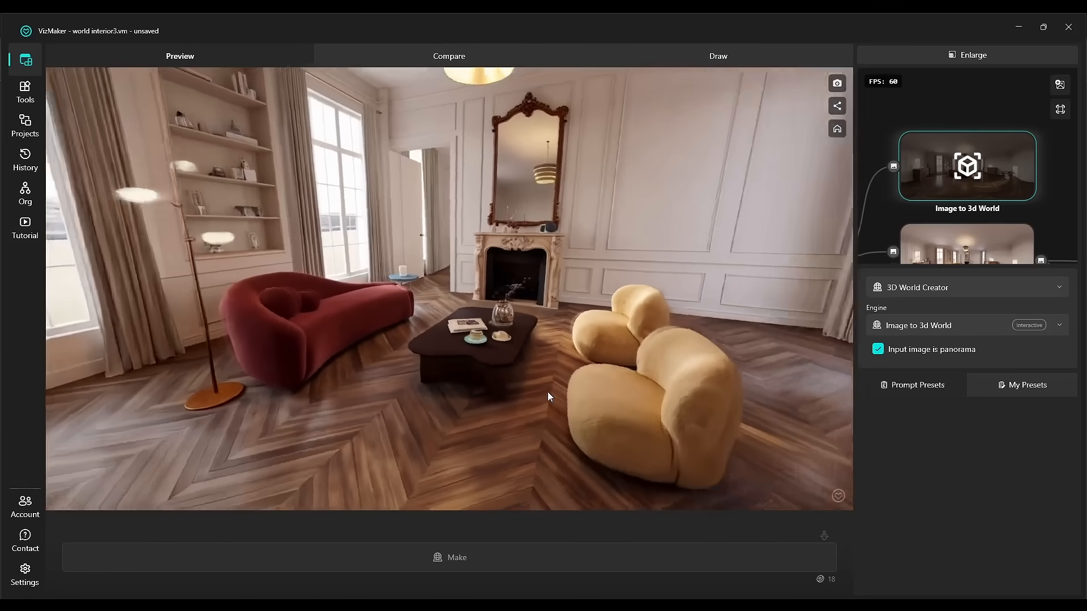
left_click_drag(548, 392, 455, 469)
scroll(434, 390, "up", 5)
scroll(434, 390, "down", 5)
scroll(454, 471, "down", 3)
scroll(453, 470, "up", 4)
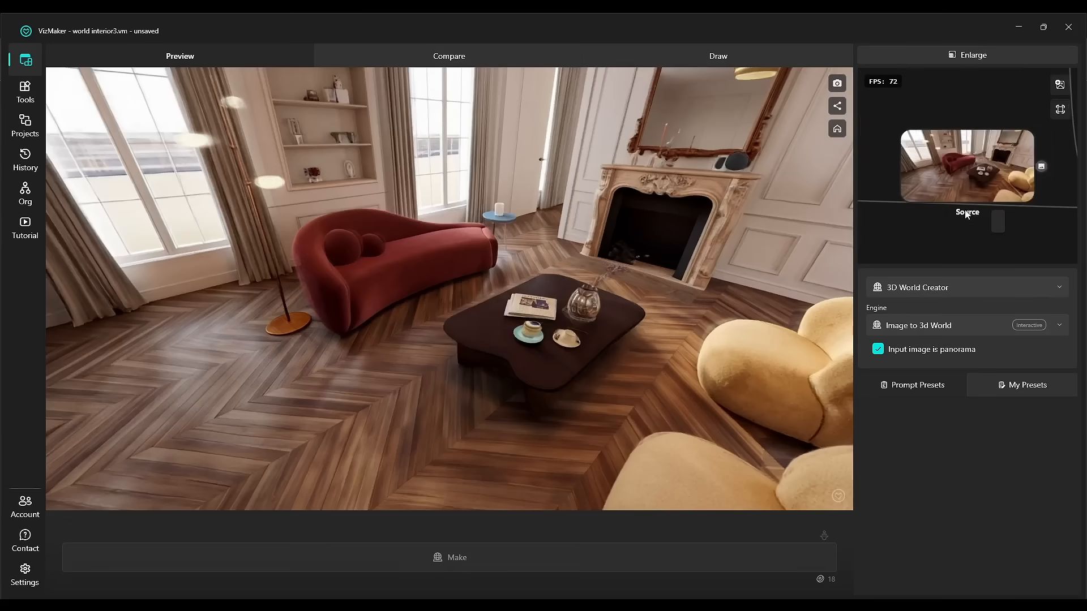
scroll(980, 182, "up", 4)
mouse_move(980, 182)
left_mouse_down()
mouse_move(975, 247)
mouse_move(984, 140)
mouse_move(984, 190)
left_mouse_up()
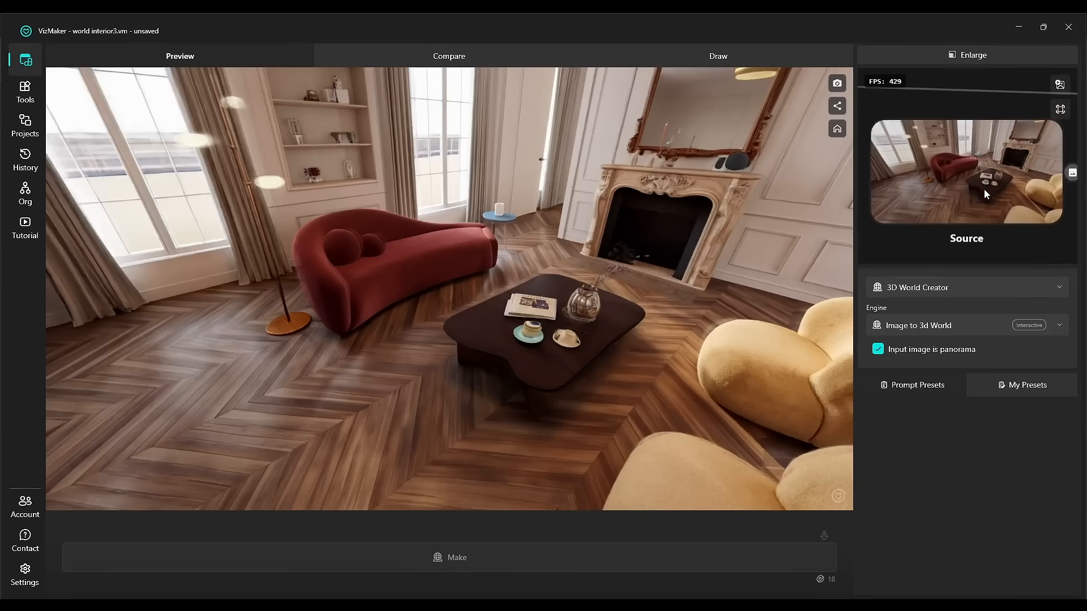
Edit the world snapshot source with Image Editor at 2K, prompting "improve details, make more realistic".
left_click(983, 190)
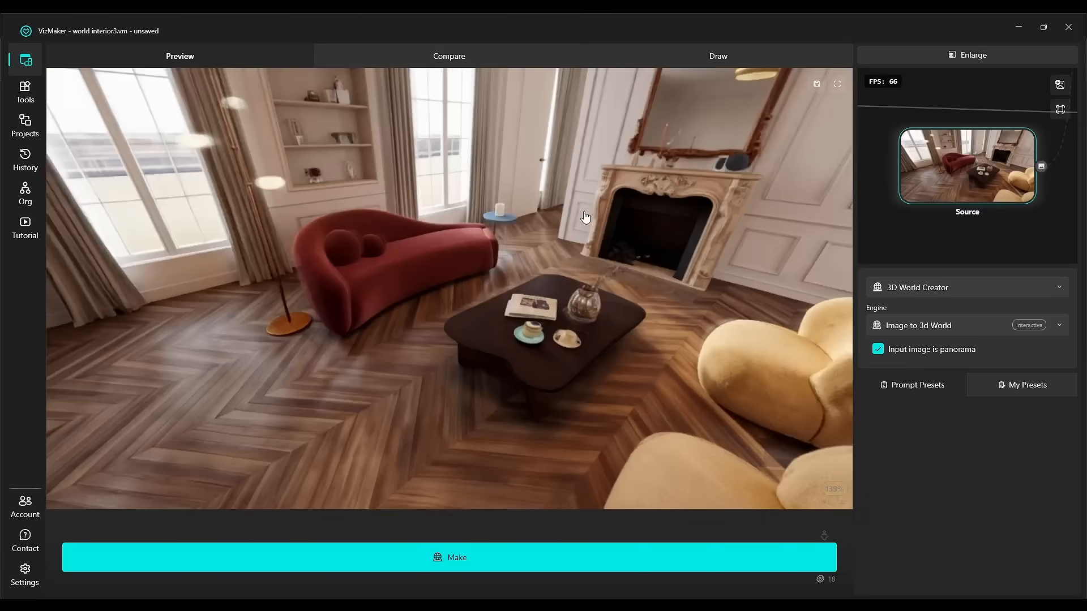
left_click(938, 289)
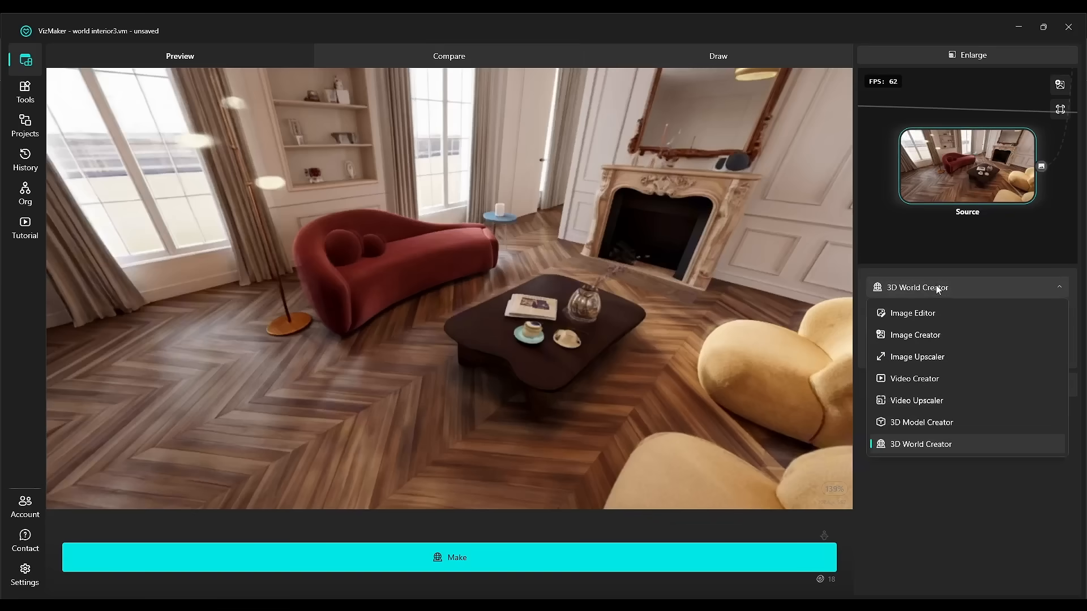
left_click(939, 315)
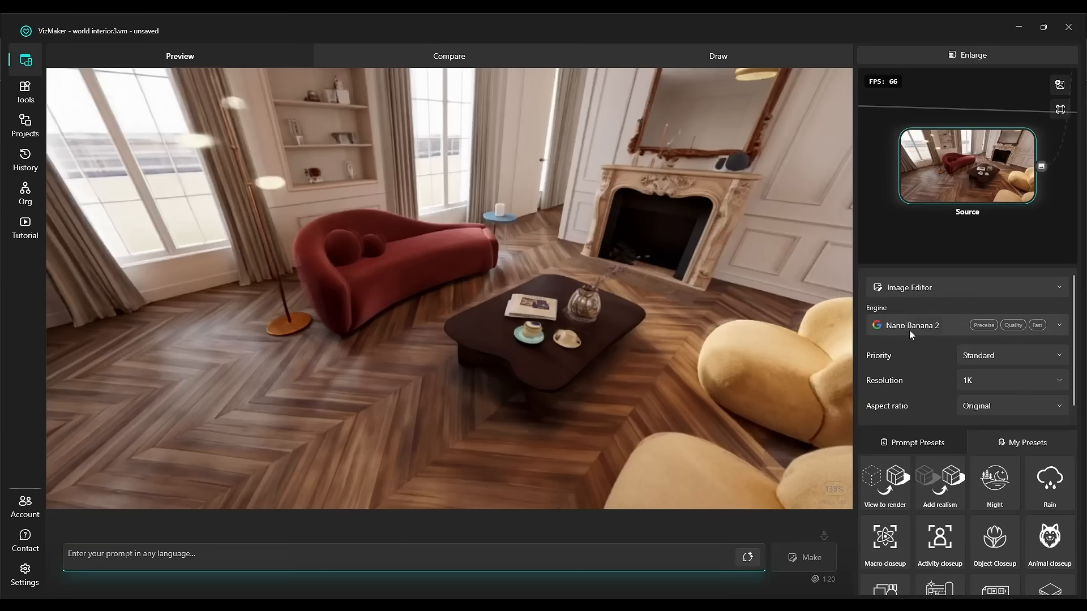
left_click(262, 564)
type("improve details, make more realistic")
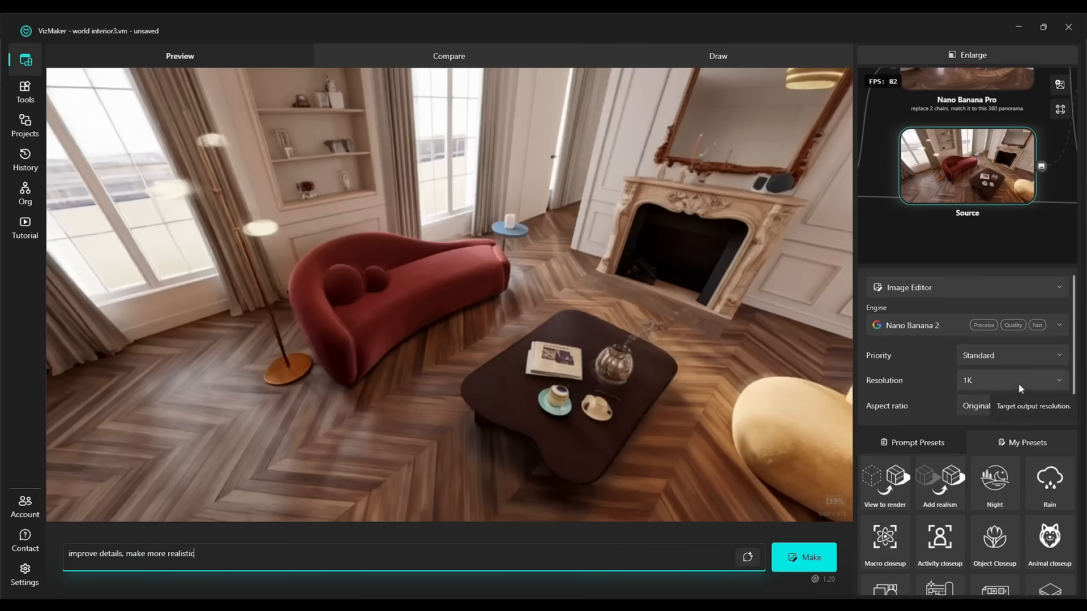
left_click(980, 381)
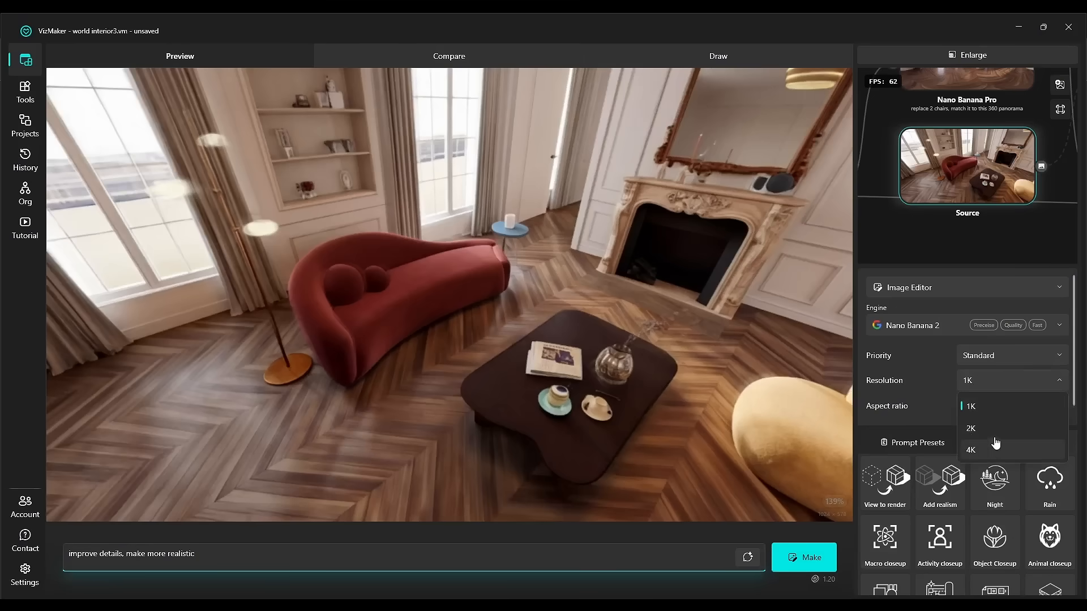
left_click(810, 562)
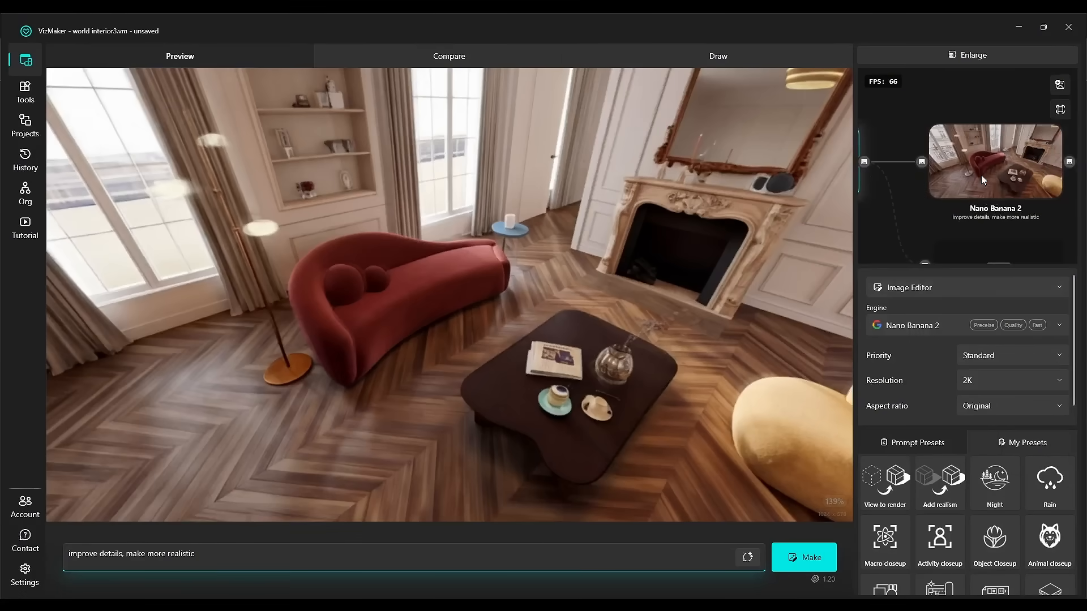
Compare the world snapshot source with the Nano Banana 2 result side by side.
left_click(981, 176)
scroll(360, 362, "up", 5)
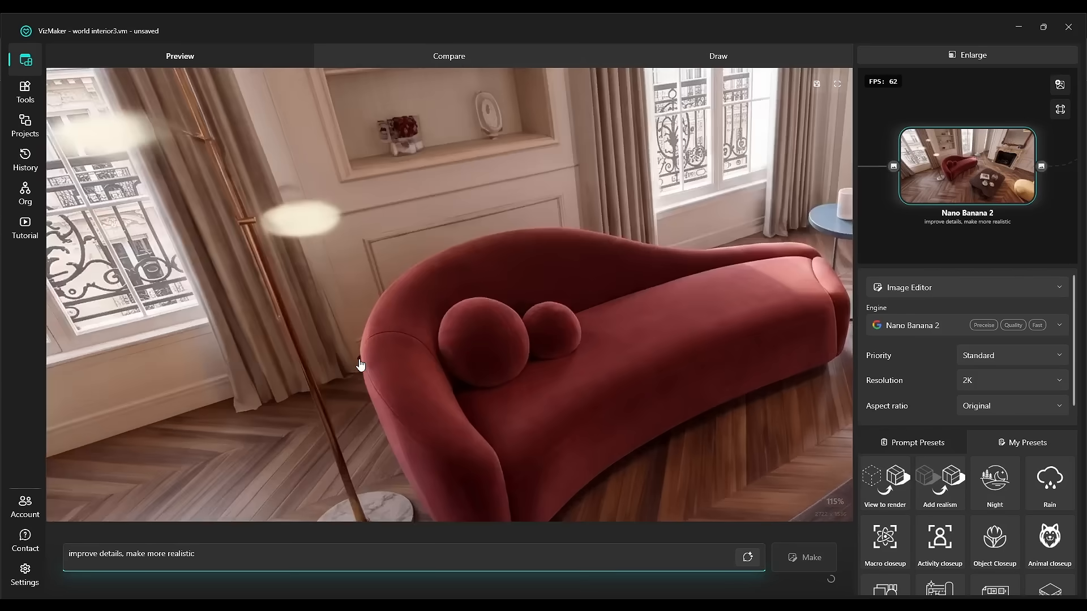
scroll(513, 439, "down", 5)
left_click_drag(957, 119, 1074, 120)
right_click(961, 180)
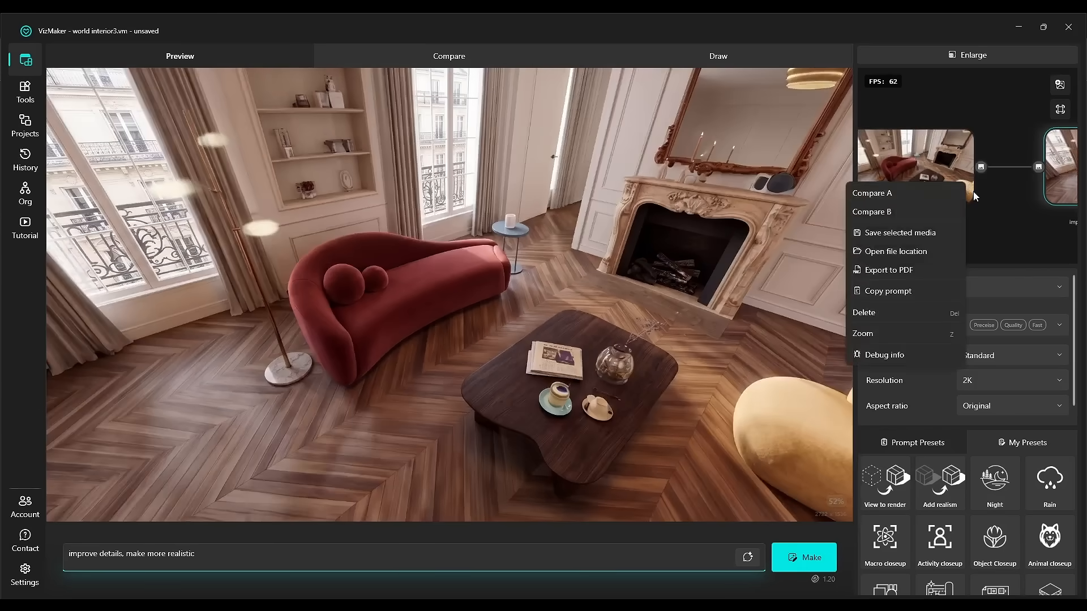
left_click(953, 192)
left_click_drag(1010, 196, 905, 199)
right_click(990, 180)
left_click(947, 206)
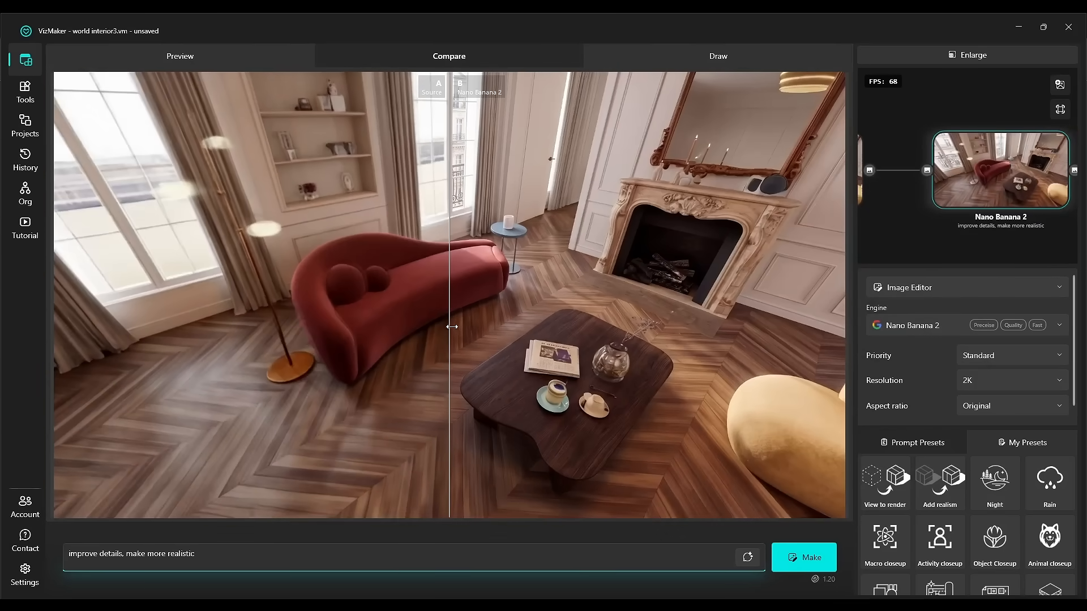
left_click_drag(454, 327, 394, 430)
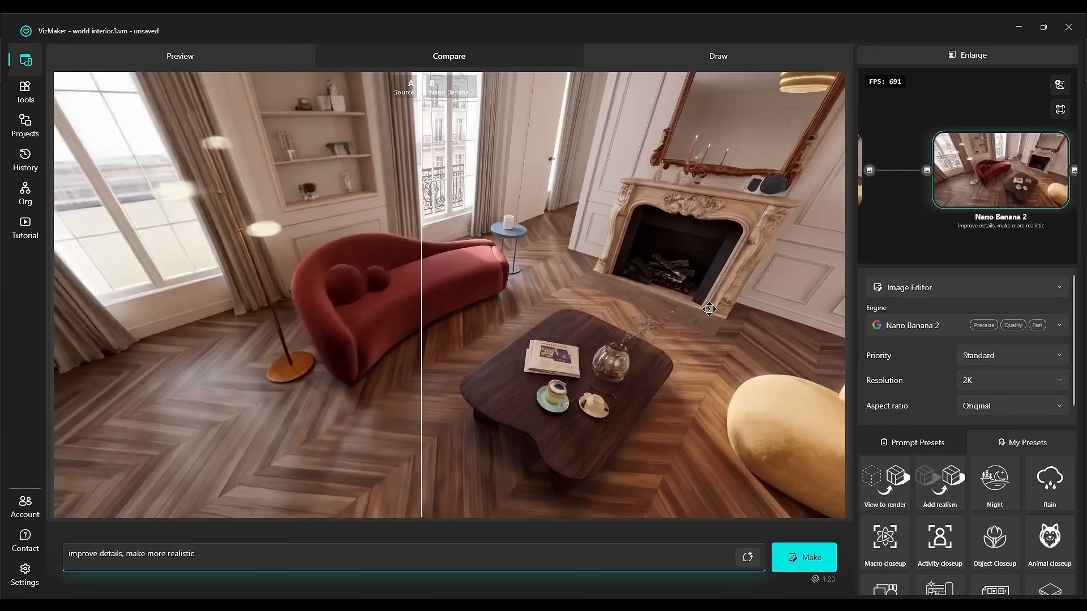
Upscale the Nano Banana 2 result with the Image Upscaler using the Magnific Creative engine.
left_click(971, 164)
left_click(944, 292)
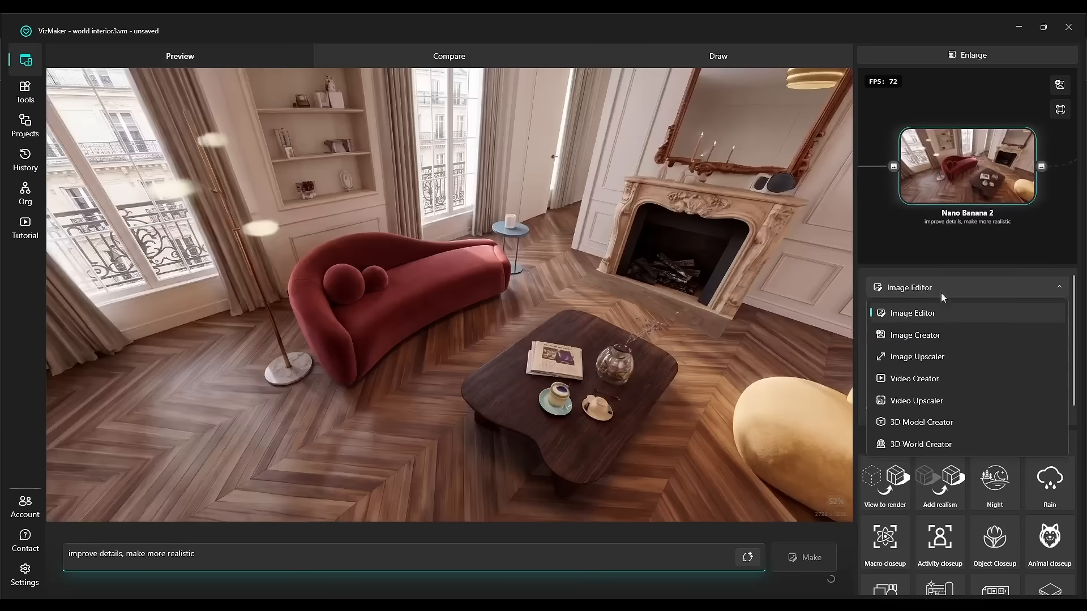
left_click(950, 356)
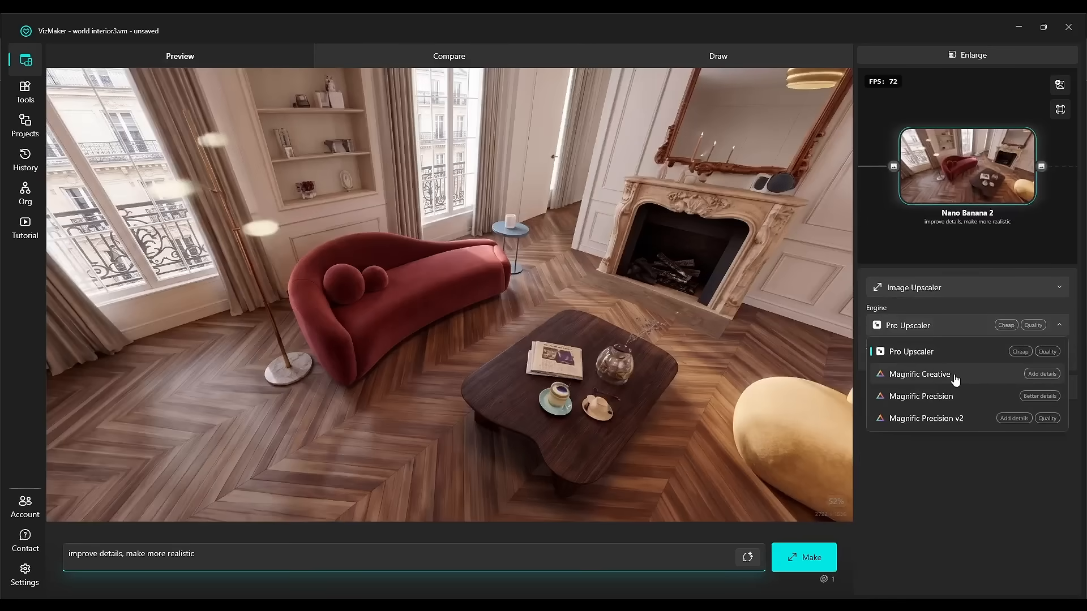
left_click(955, 377)
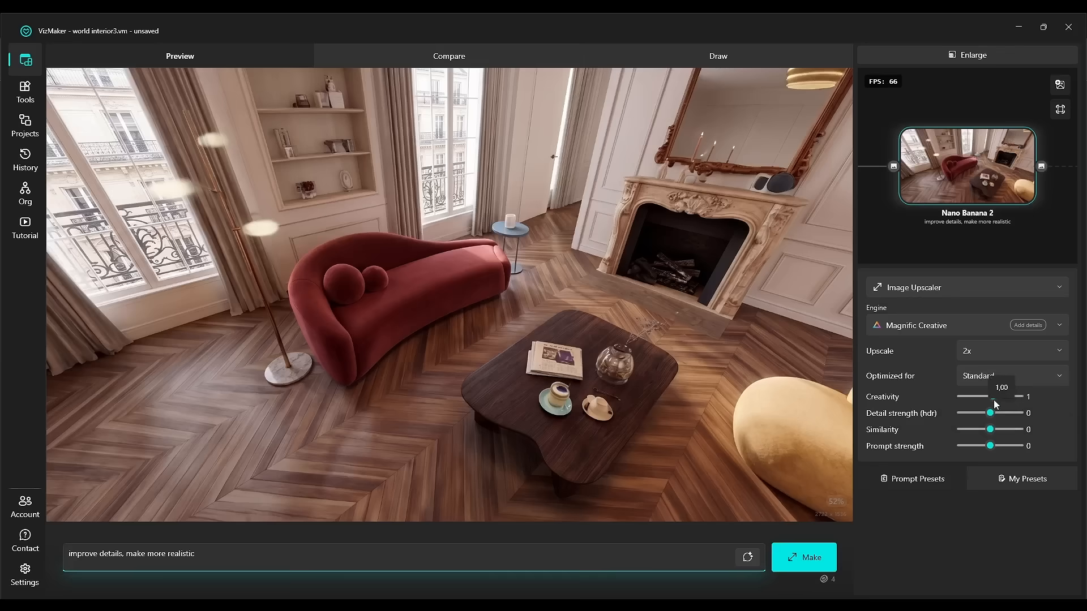
left_click(811, 559)
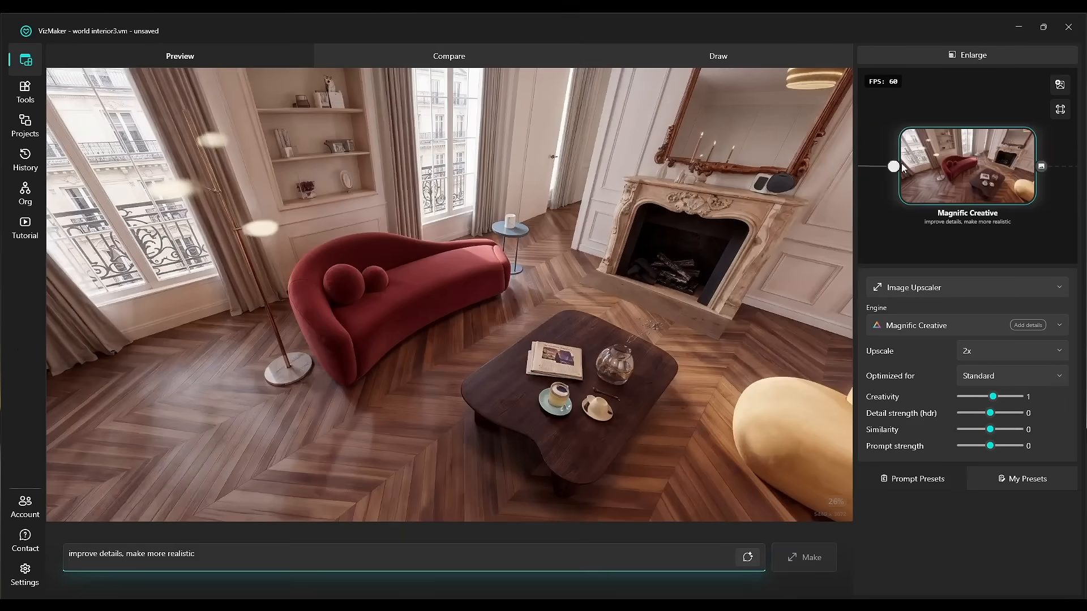
Compare the Nano Banana 2 result with the Magnific Creative upscale.
left_click_drag(885, 209, 1005, 209)
right_click(923, 192)
left_click(935, 197)
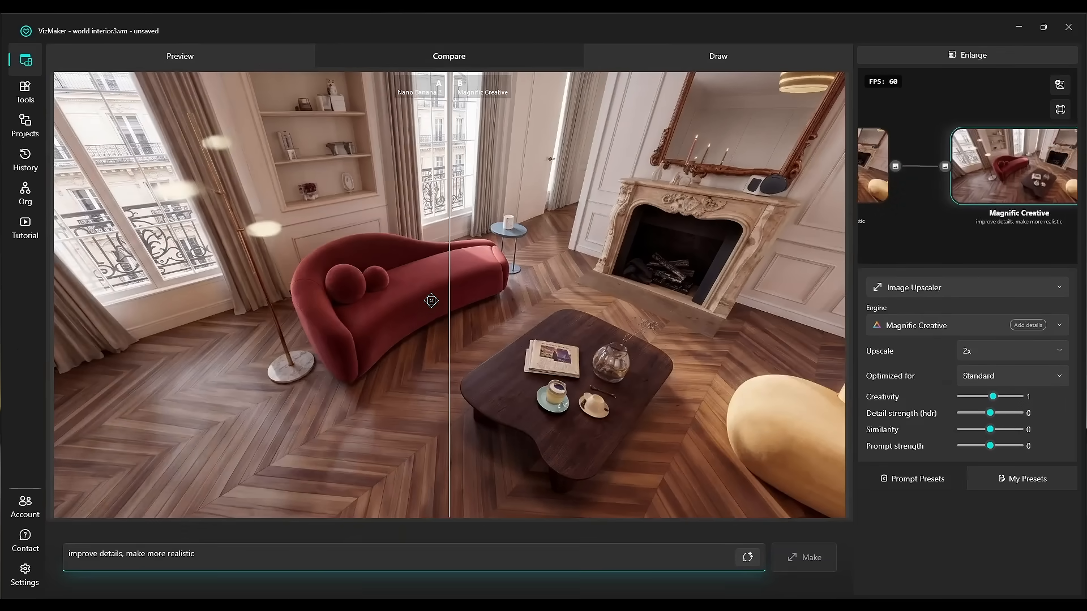
Zoom in and pan across the sofa to inspect the Nano Banana 2 and Magnific Creative detail differences.
scroll(431, 301, "up", 6)
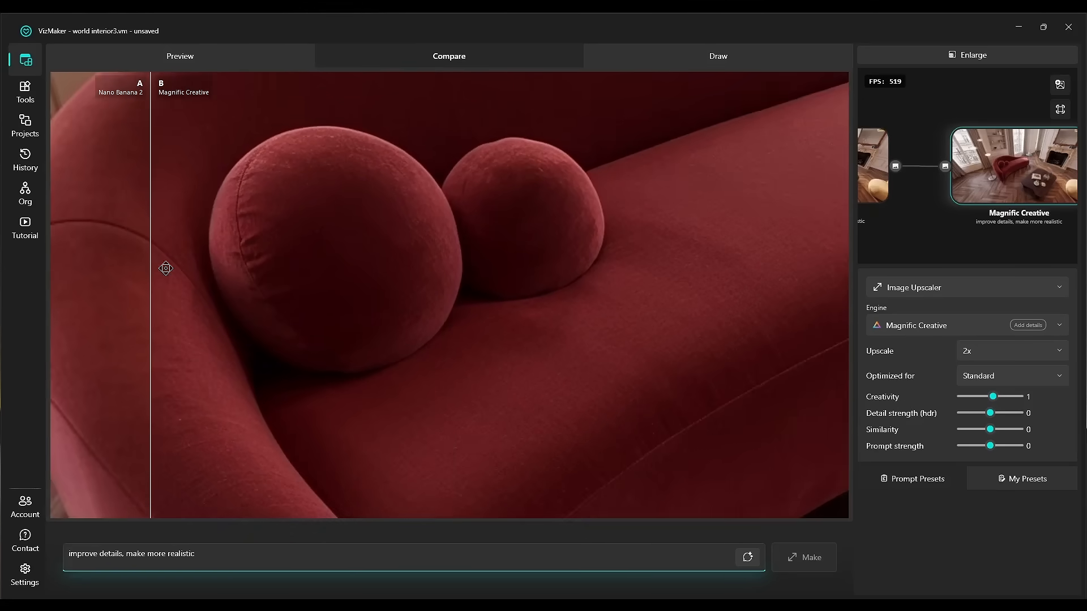
left_click_drag(165, 269, 390, 315)
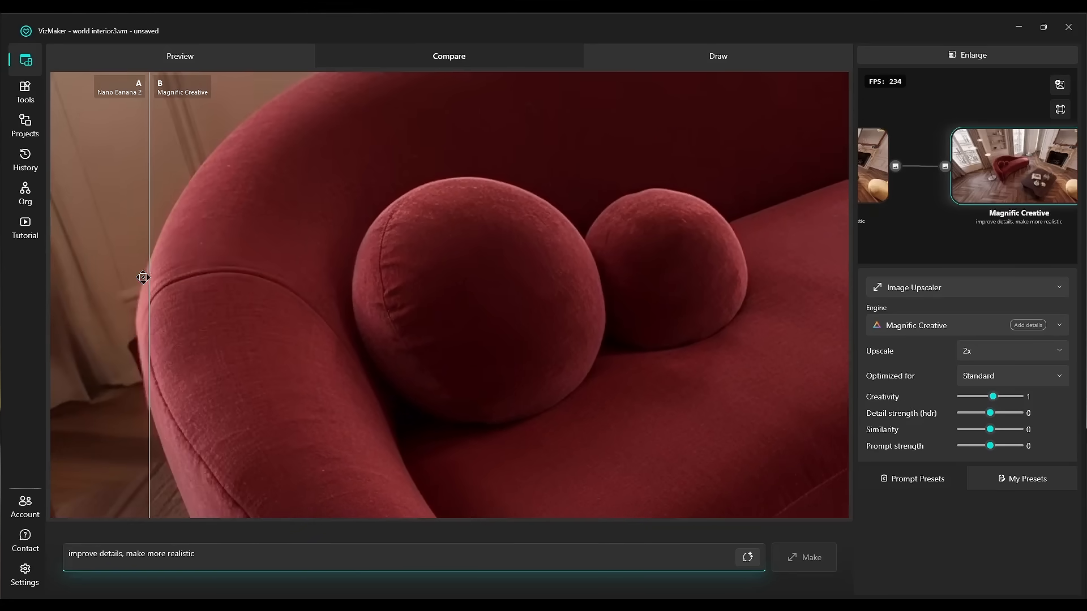
left_click_drag(249, 278, 467, 277)
left_click_drag(151, 275, 285, 276)
left_click_drag(381, 282, 560, 280)
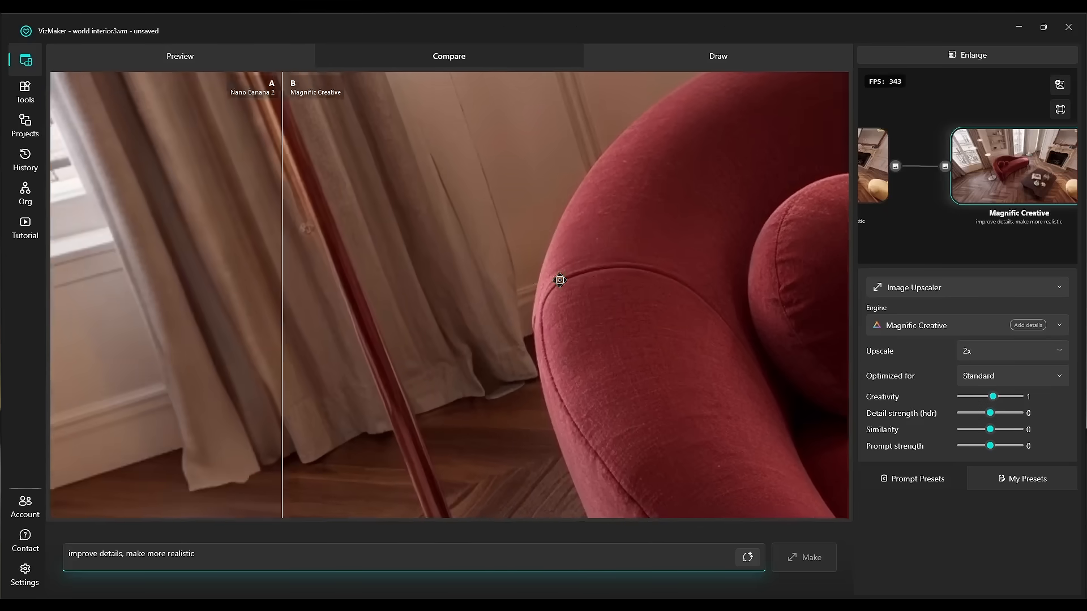
left_click_drag(329, 283, 442, 283)
left_click_drag(323, 285, 438, 422)
scroll(456, 436, "down", 5)
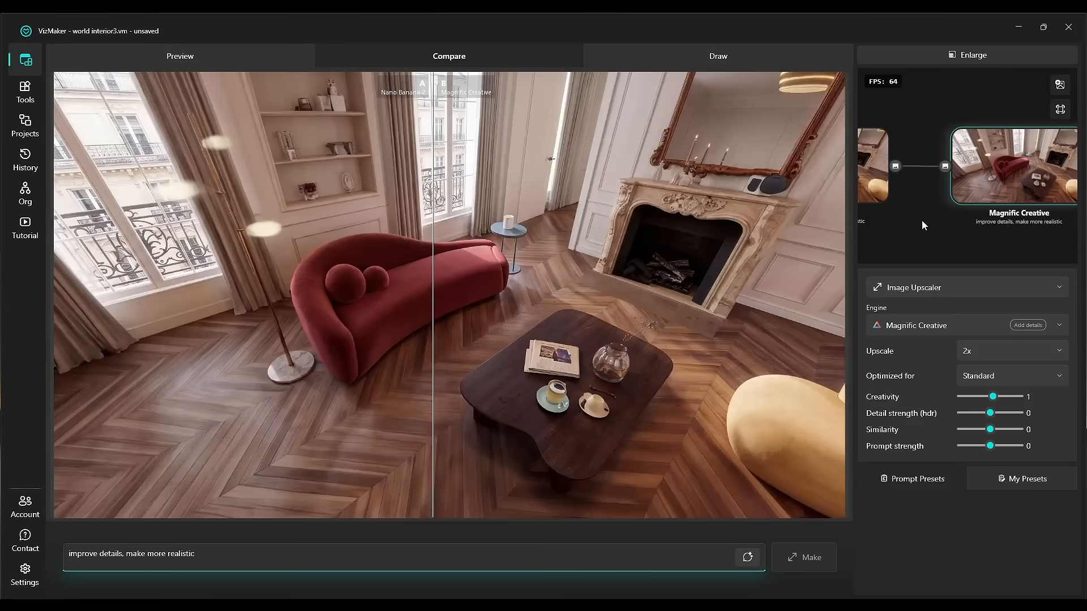
scroll(923, 218, "down", 2)
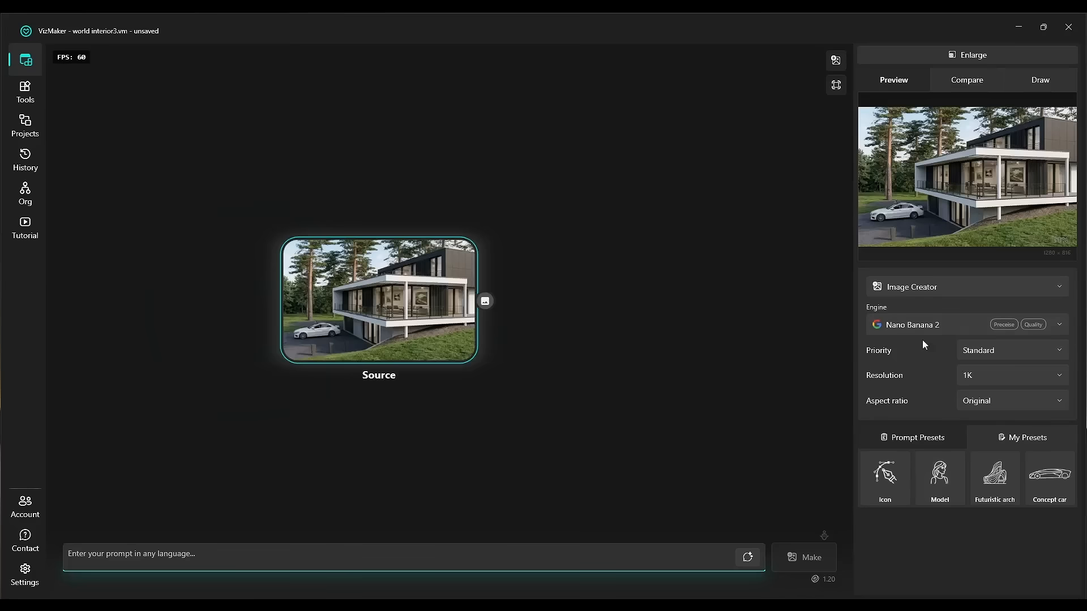
Generate a 3D world from the exterior house source image using the 3D World Creator with the Image to 3d World engine.
left_click(948, 287)
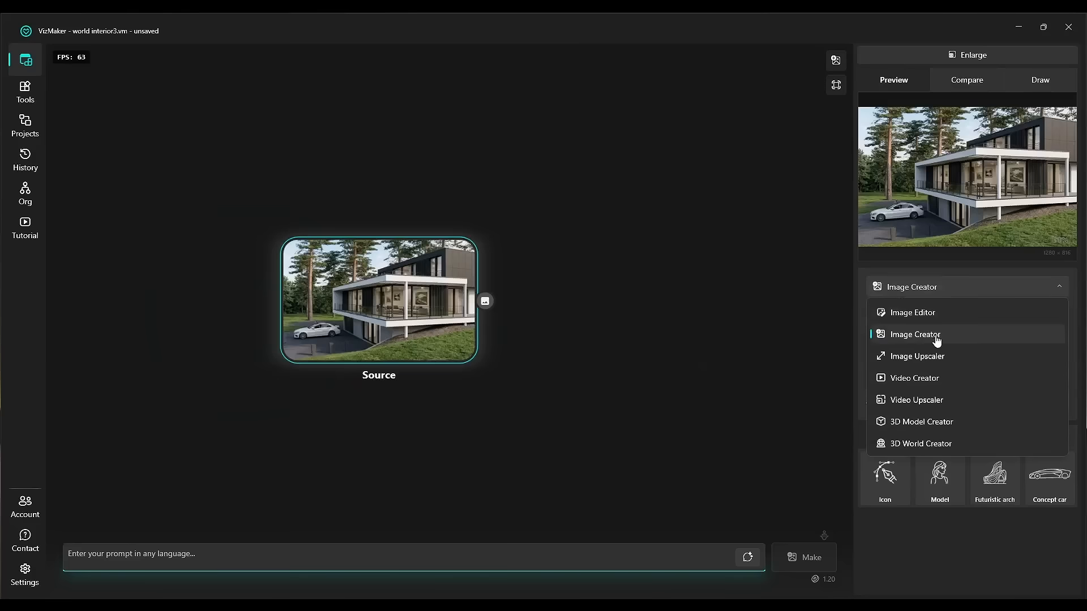
left_click(934, 332)
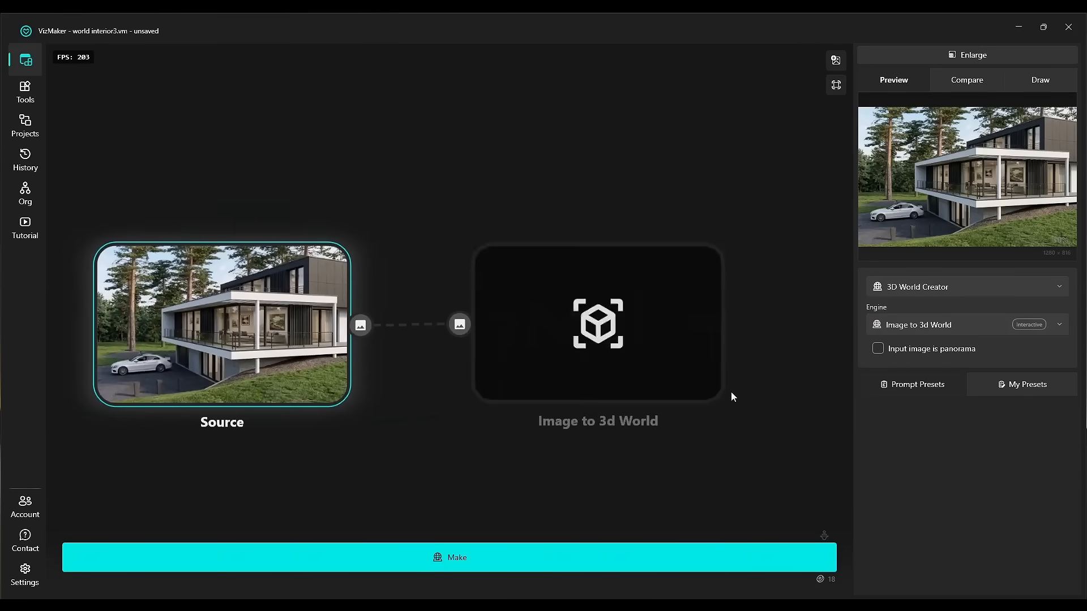
left_click(949, 287)
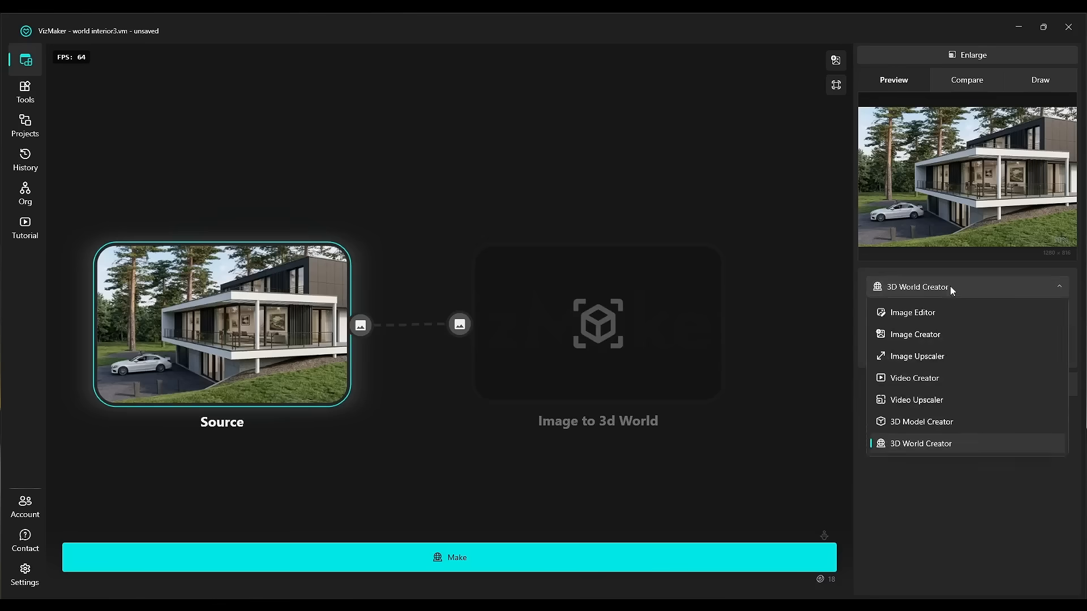
left_click(950, 286)
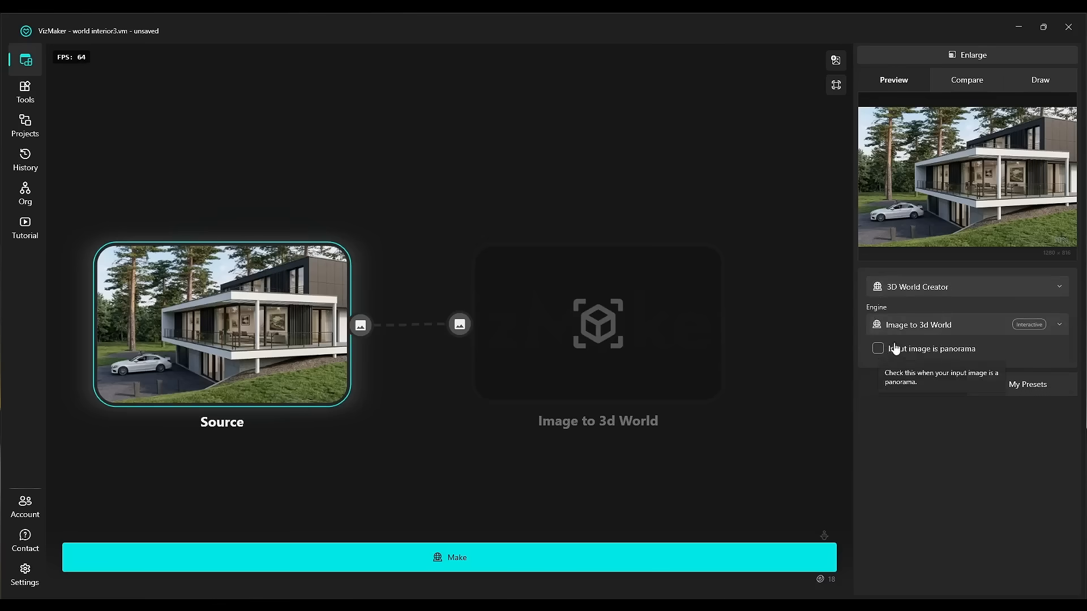
left_click(698, 553)
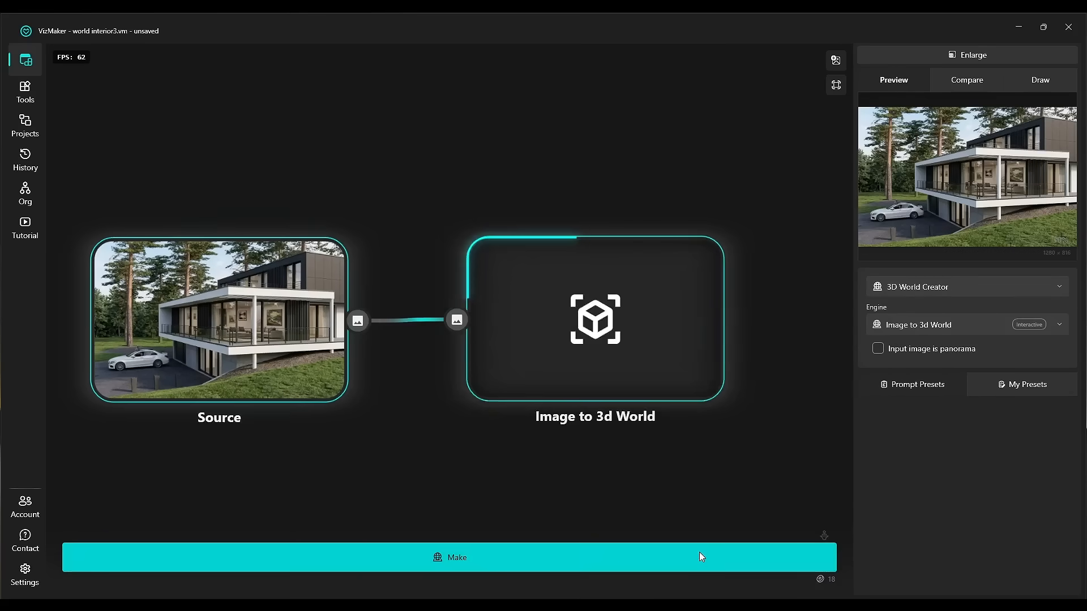